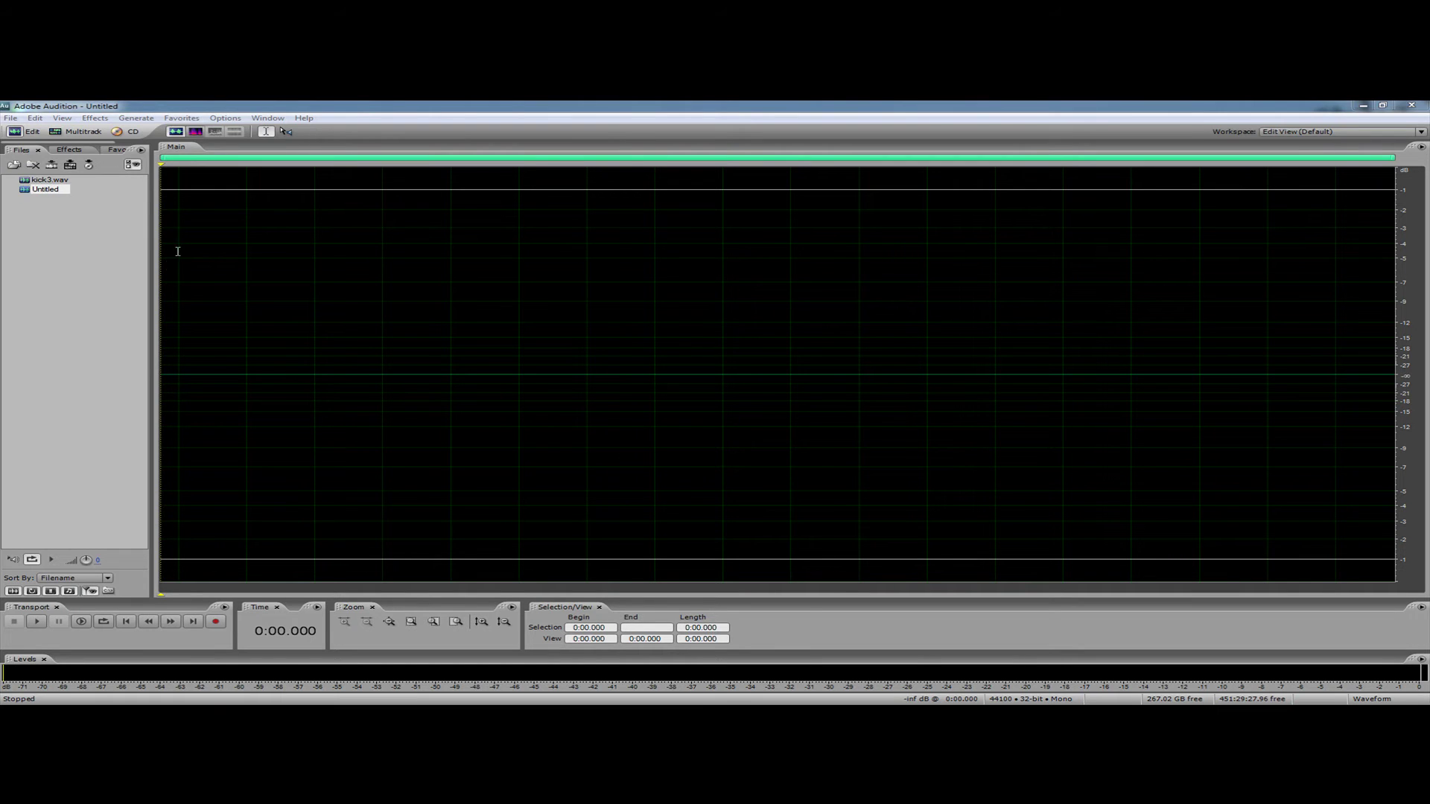
# - Create a new mono waveform at a 44100 sample rate with 32-bit float resolution
pyautogui.click(12, 118)
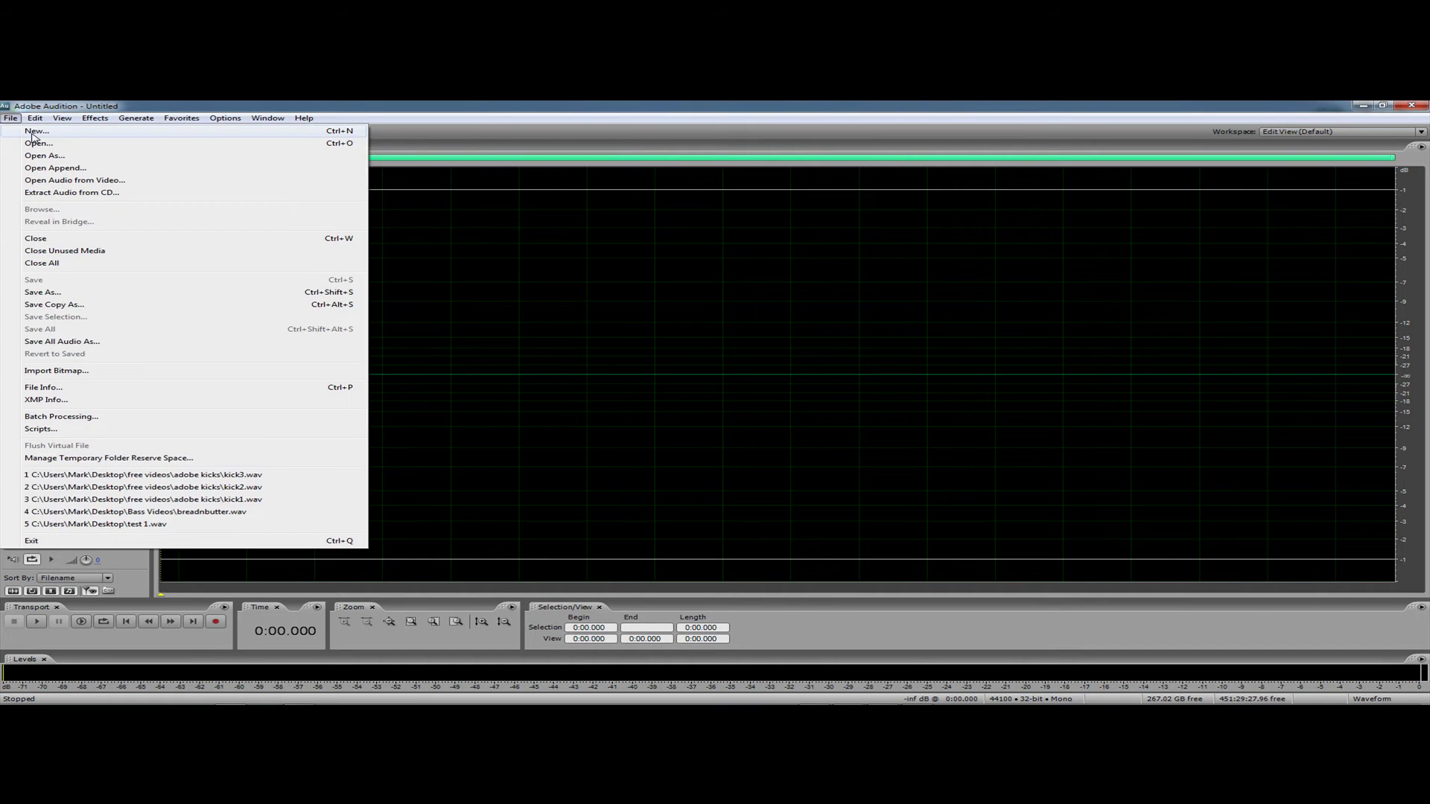
pyautogui.click(33, 136)
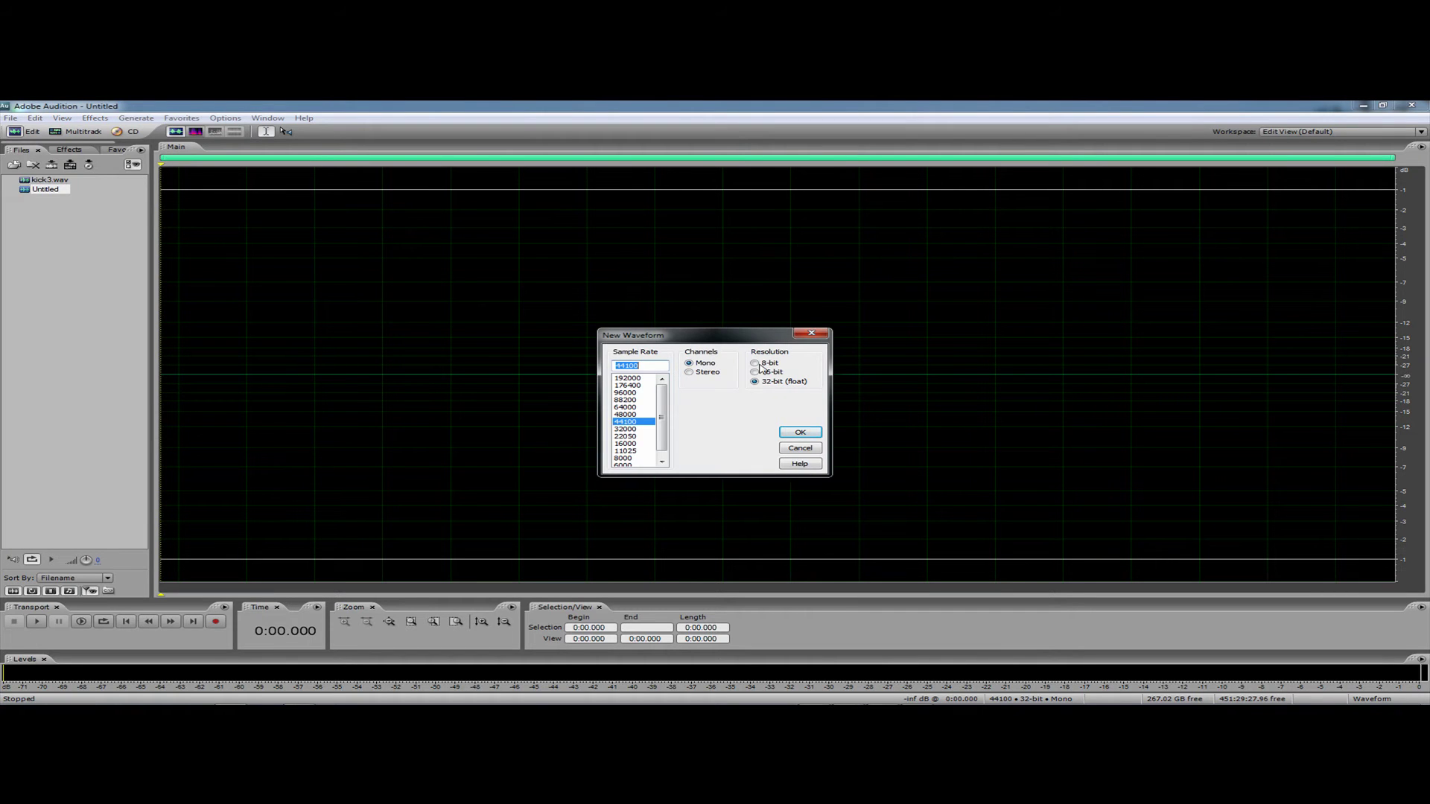
pyautogui.click(813, 435)
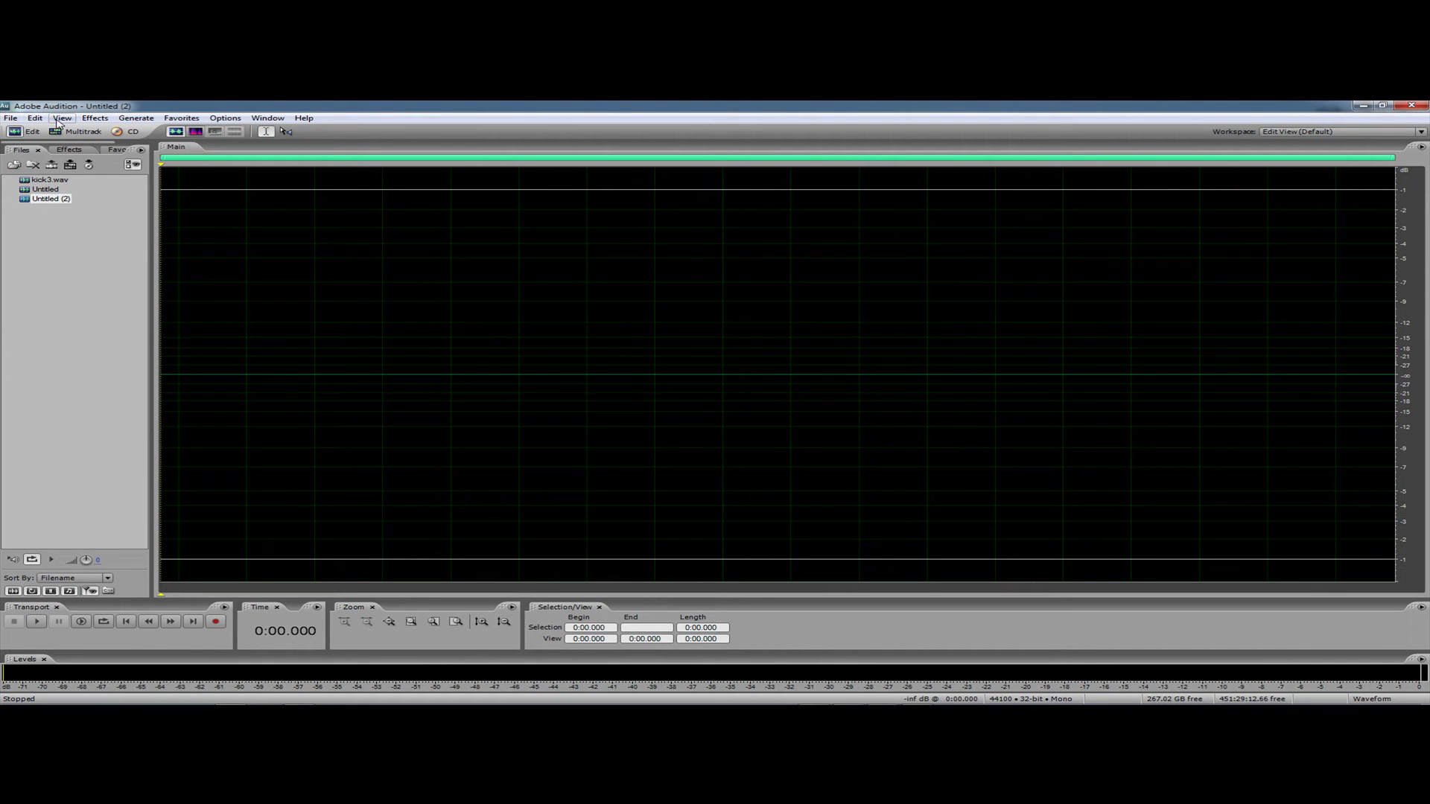
# - Generate a 2-second, 40 Hz sine tone at 0 dB volume and play it from the beginning
pyautogui.click(123, 120)
pyautogui.click(154, 174)
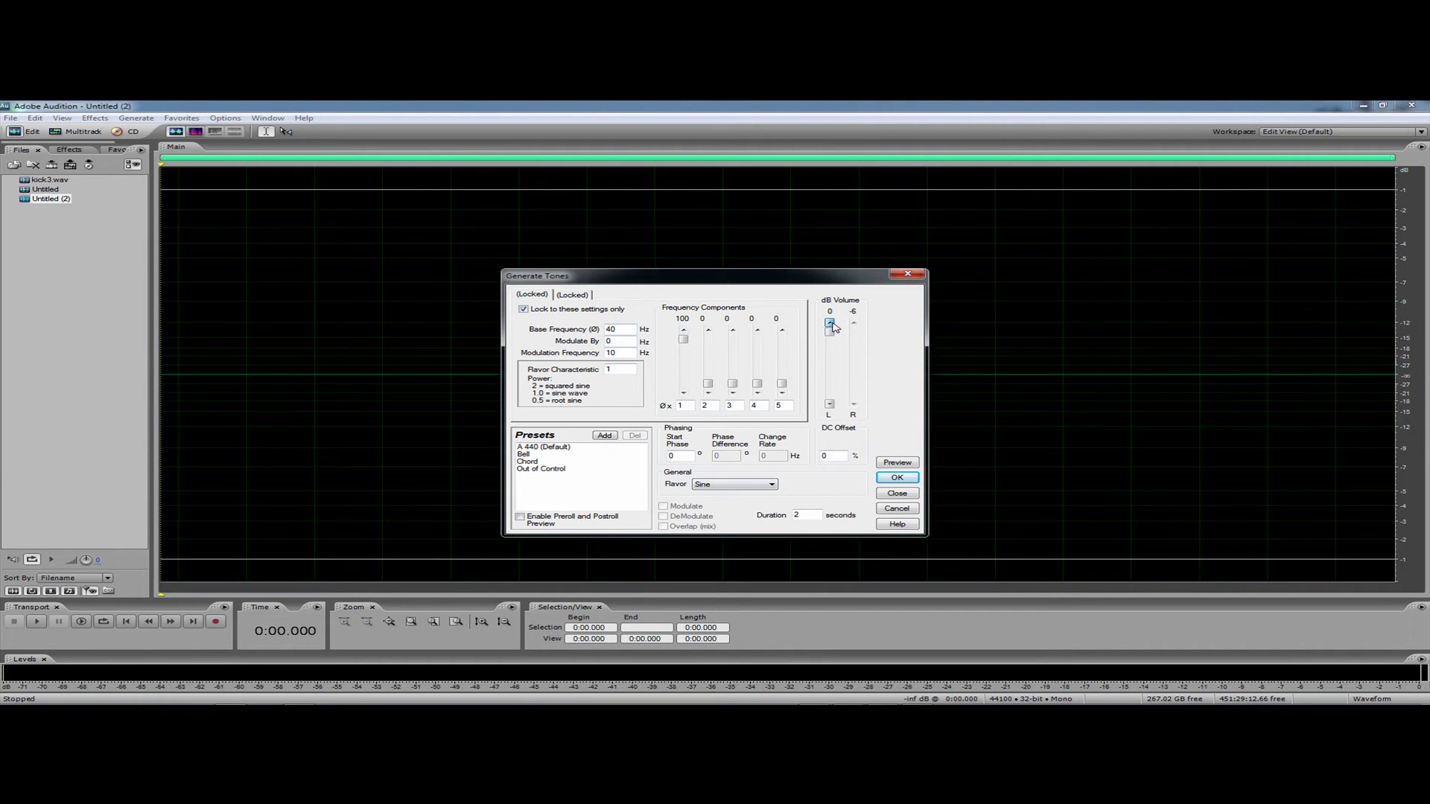
pyautogui.click(897, 478)
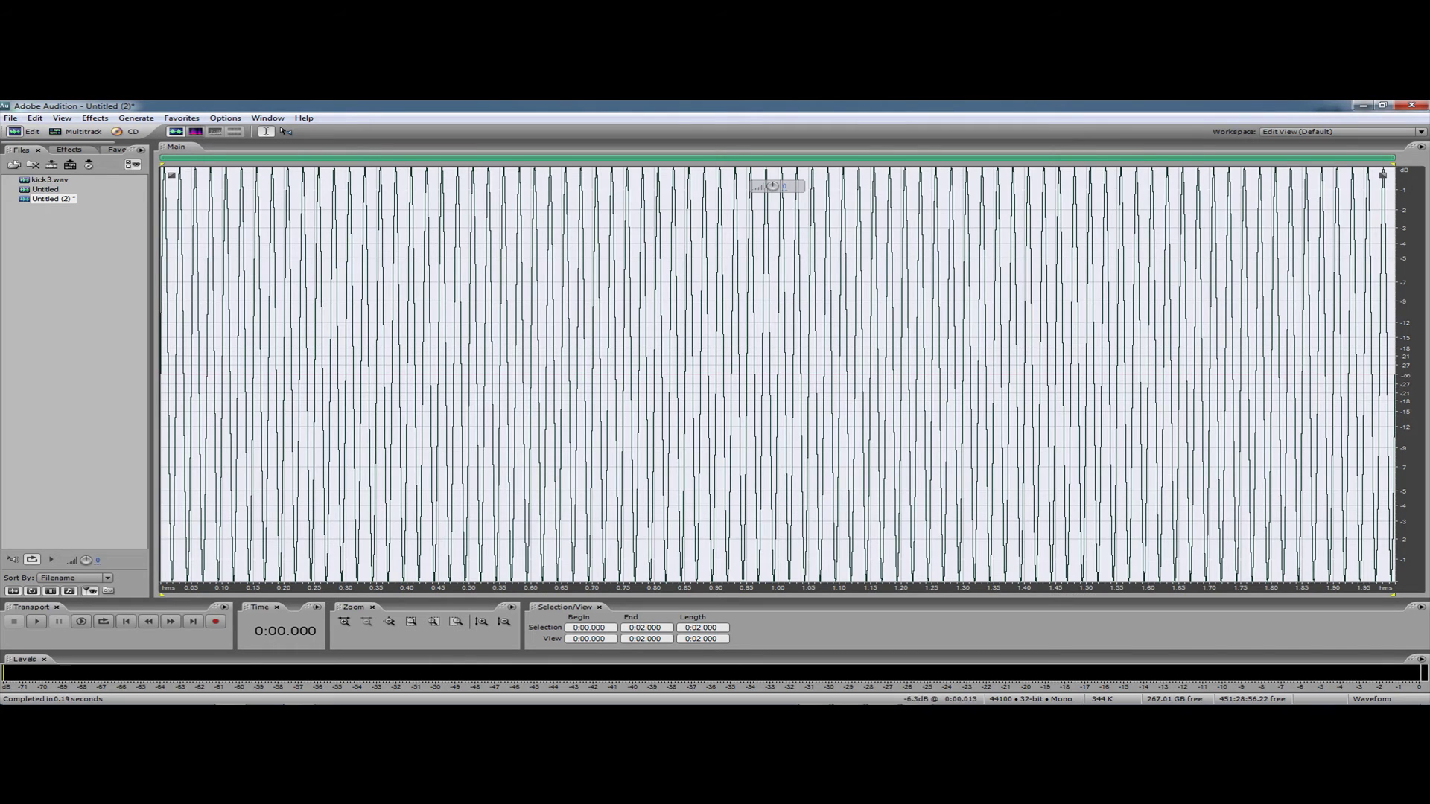
pyautogui.click(126, 621)
pyautogui.click(36, 621)
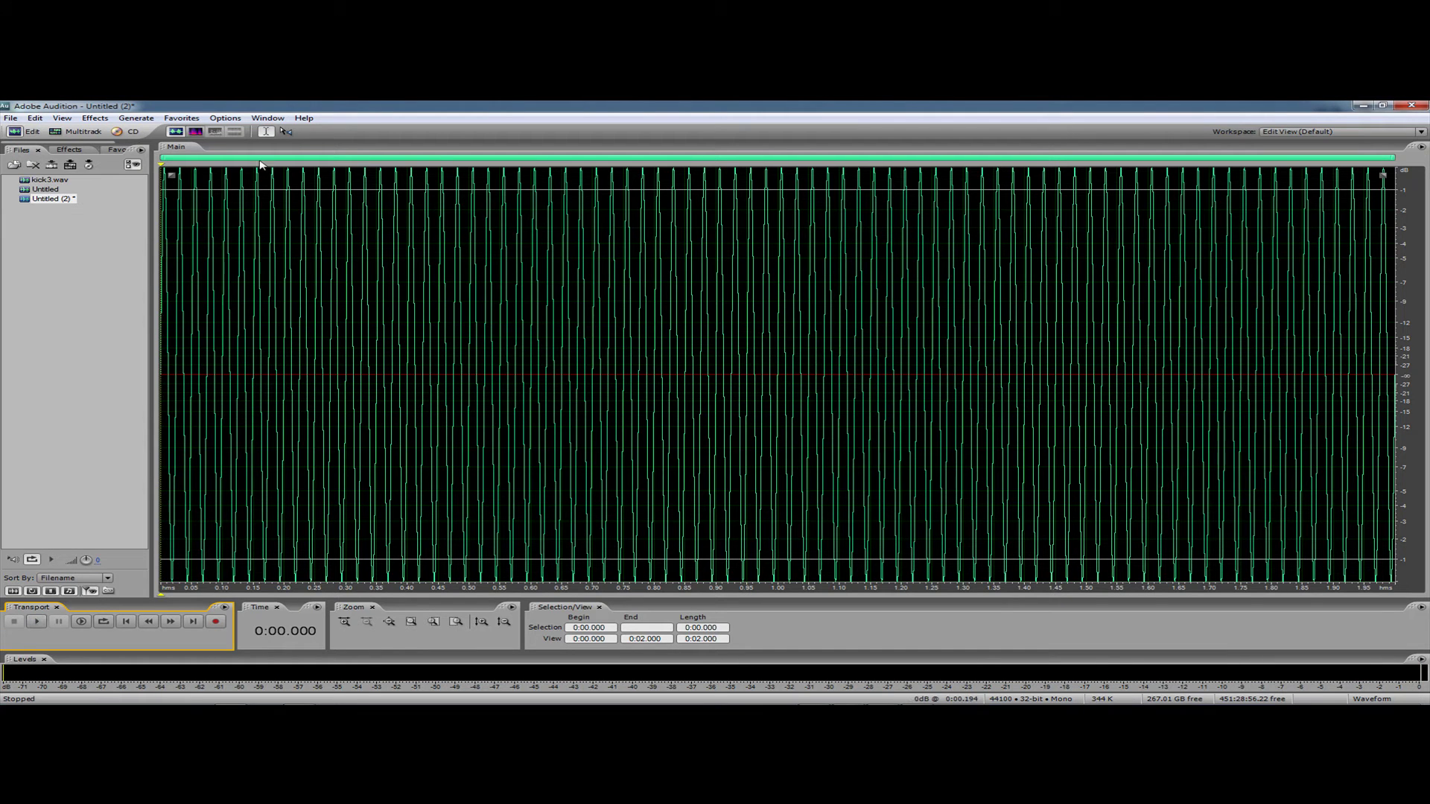
# - Open the Pitch Bender effect, reset its curve and set the range to 24 semitones, keeping the Perfect (slowest) quality
pyautogui.click(95, 119)
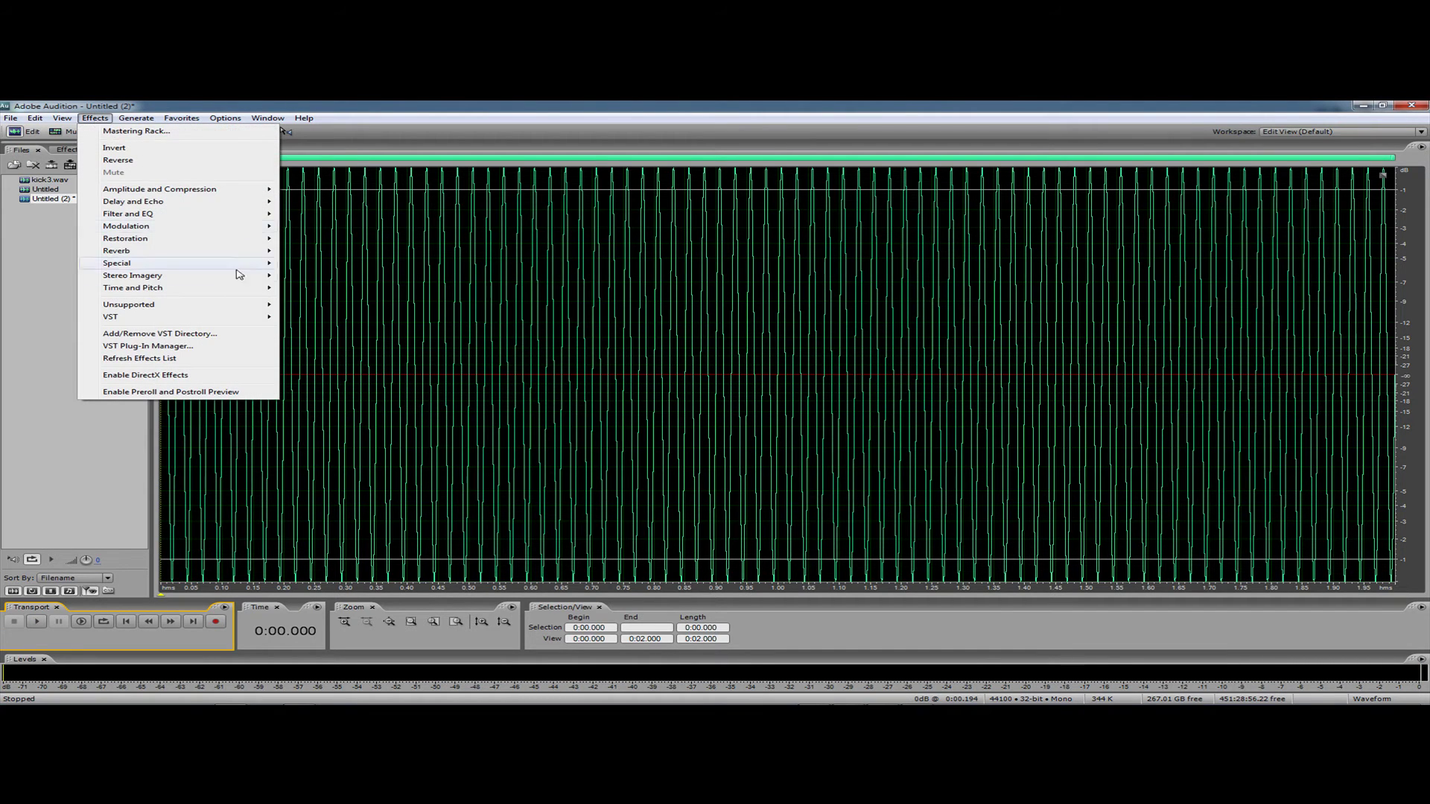
pyautogui.moveTo(232, 287)
pyautogui.click(328, 291)
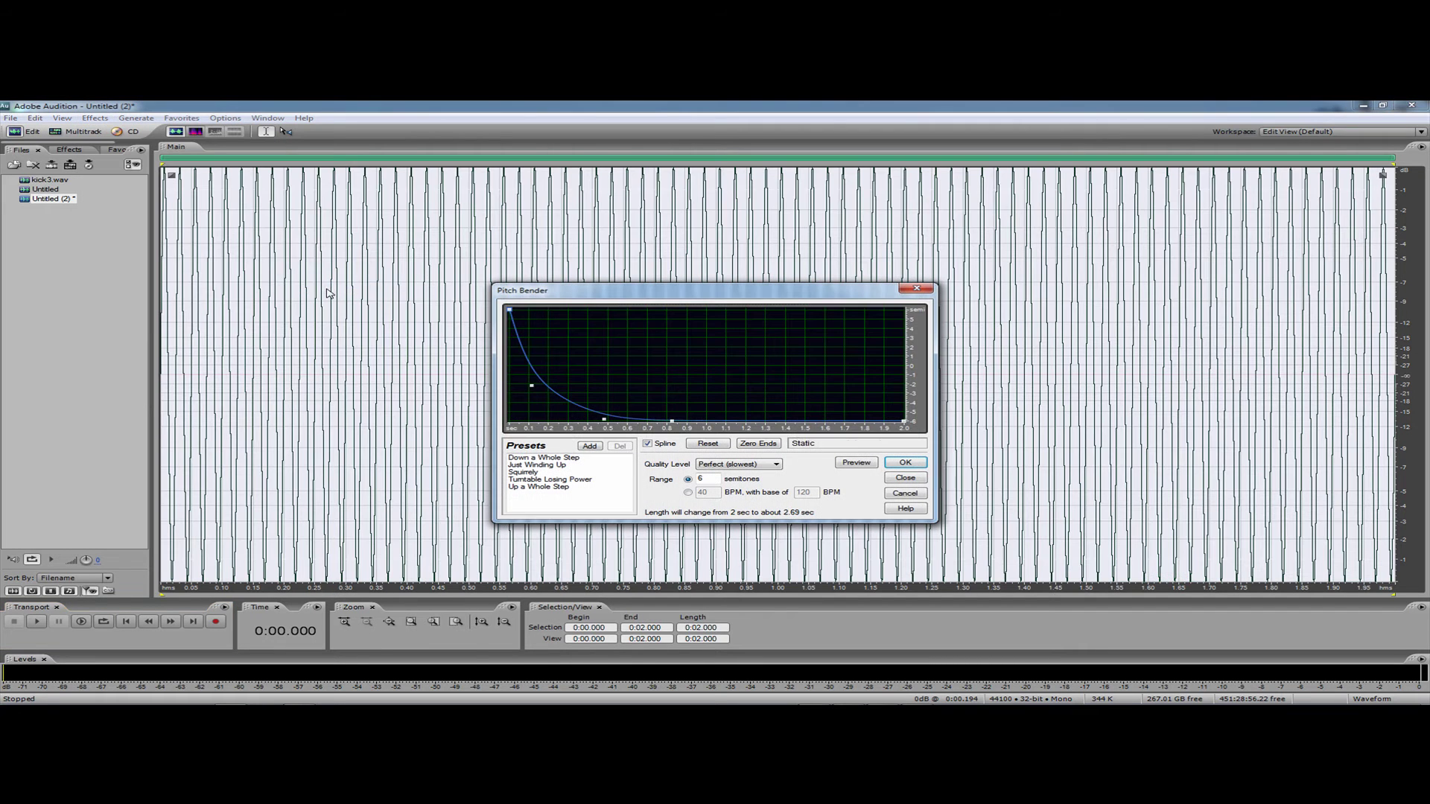
pyautogui.click(709, 444)
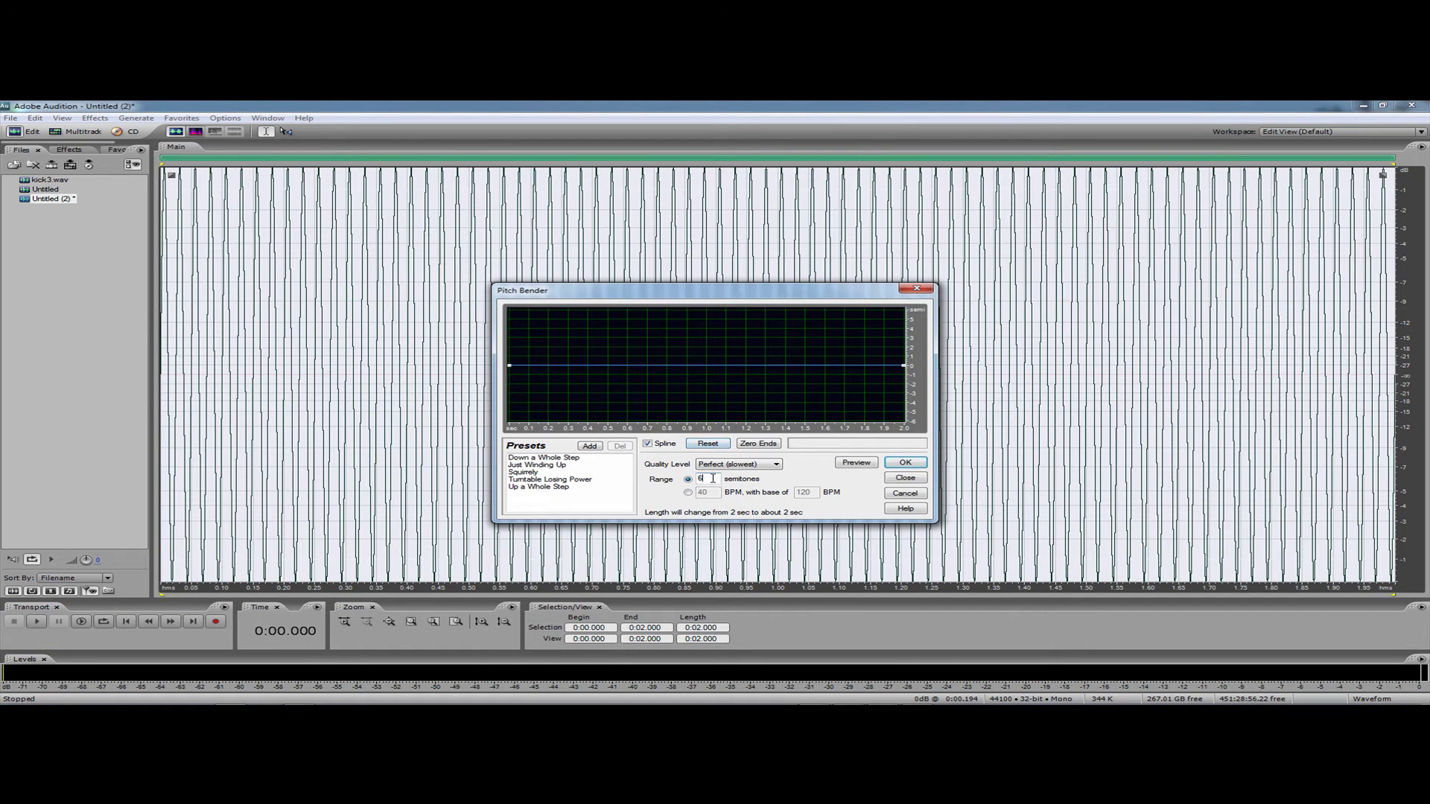
pyautogui.doubleClick(711, 478)
pyautogui.write('1')
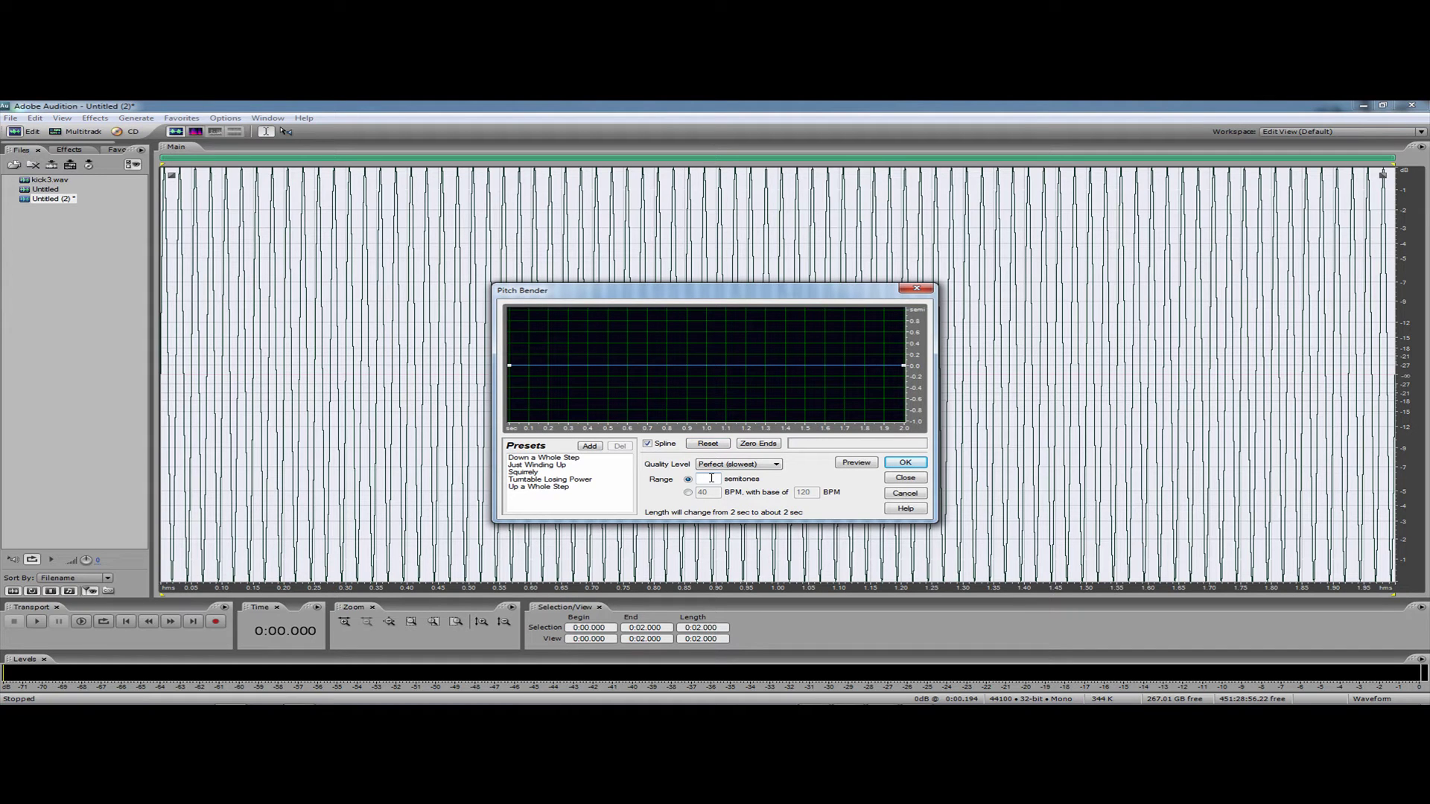
pyautogui.doubleClick(711, 478)
pyautogui.write('24')
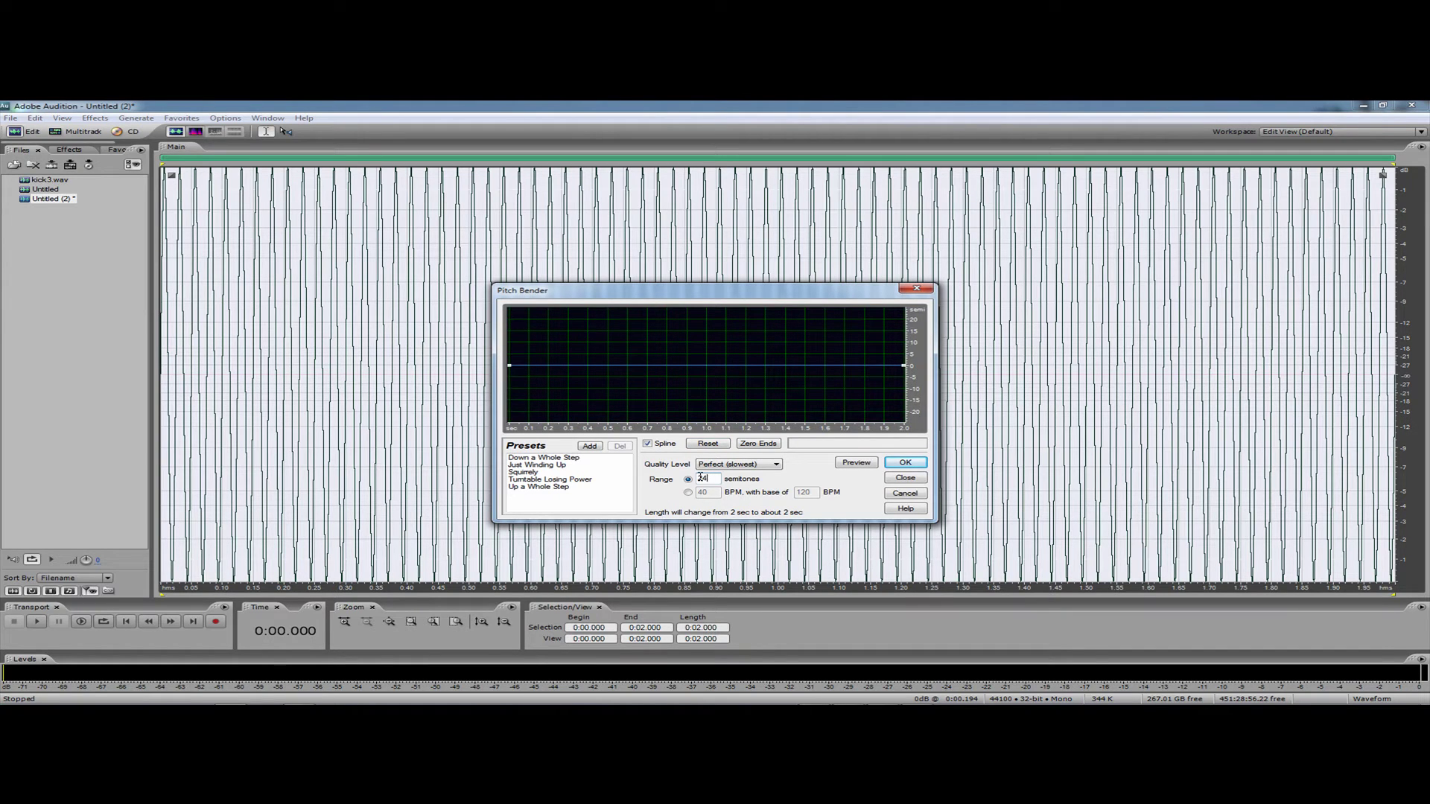
pyautogui.click(774, 465)
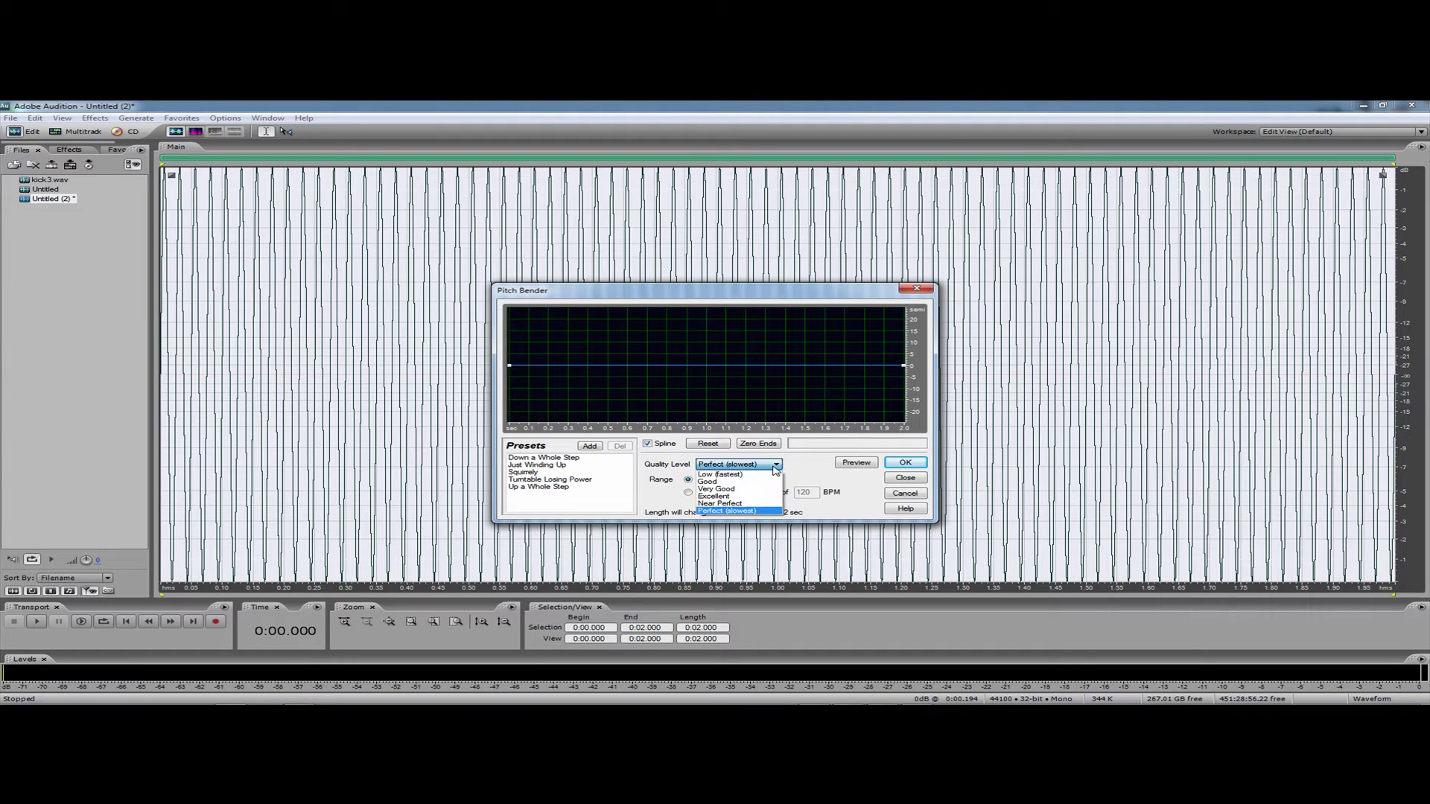
pyautogui.click(808, 465)
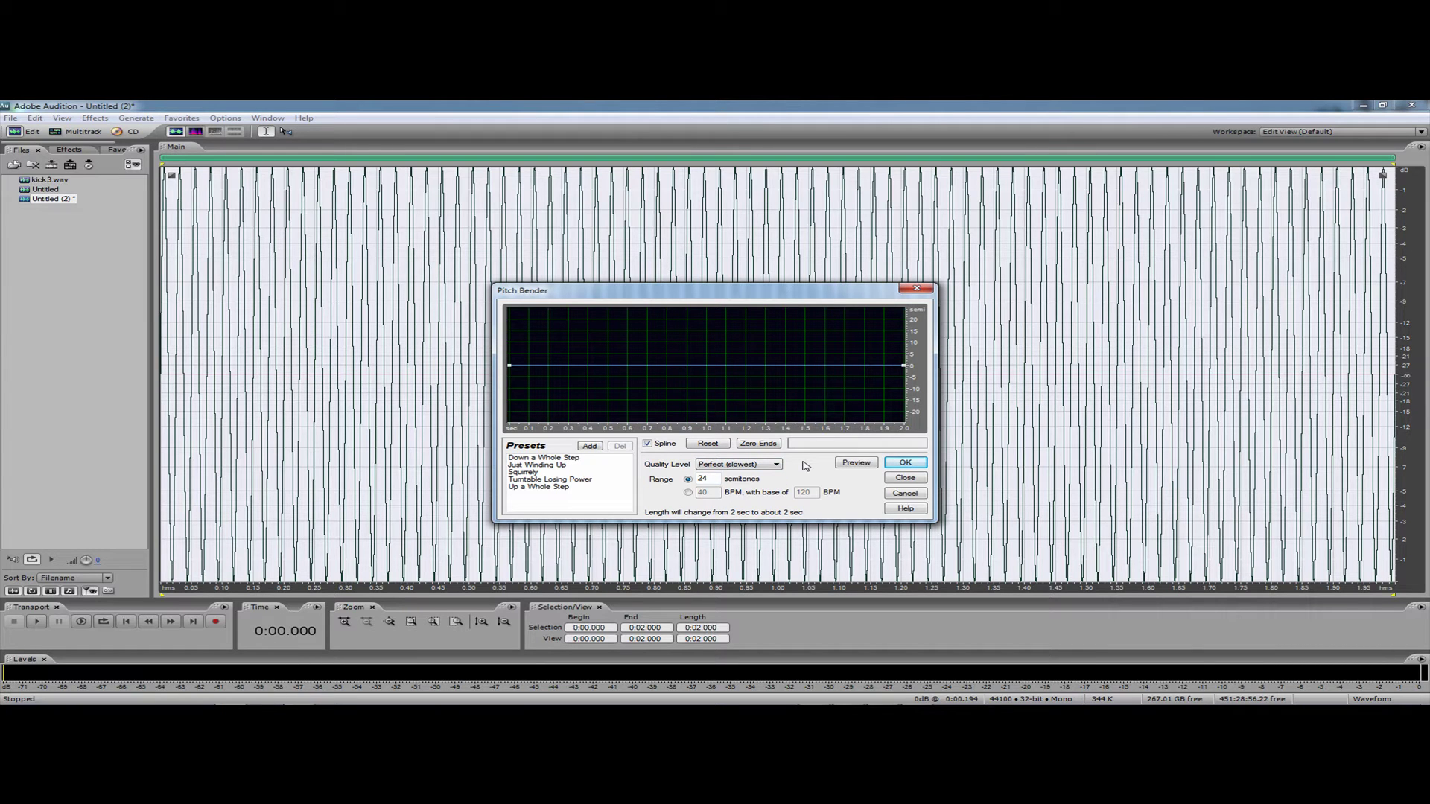
# - Shape the bend as a straight fall from 24 semitones at the start to -24 at the end, preview it and apply it
pyautogui.click(856, 463)
pyautogui.click(858, 463)
pyautogui.moveTo(509, 365); pyautogui.dragTo(500, 302)
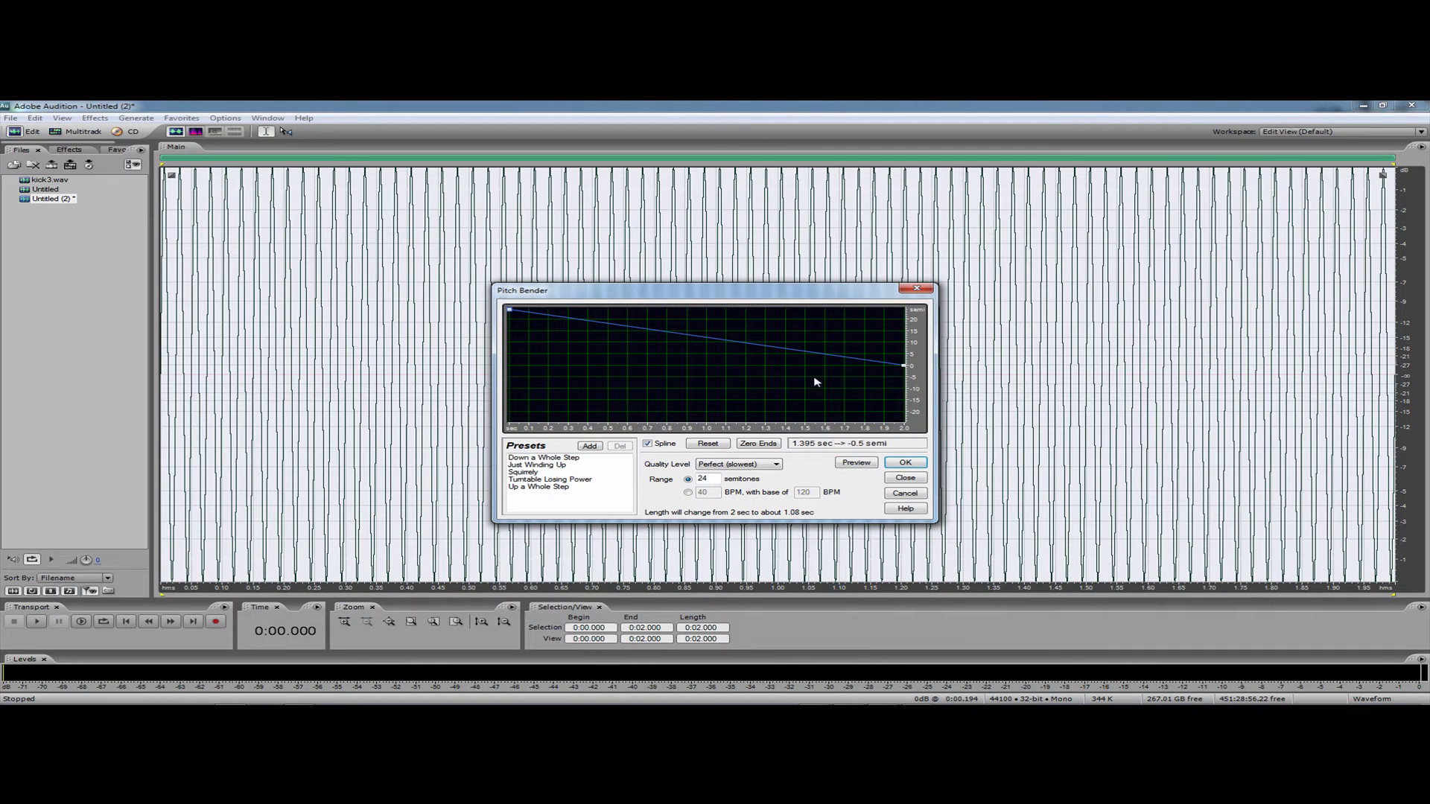
pyautogui.moveTo(903, 372); pyautogui.dragTo(904, 424)
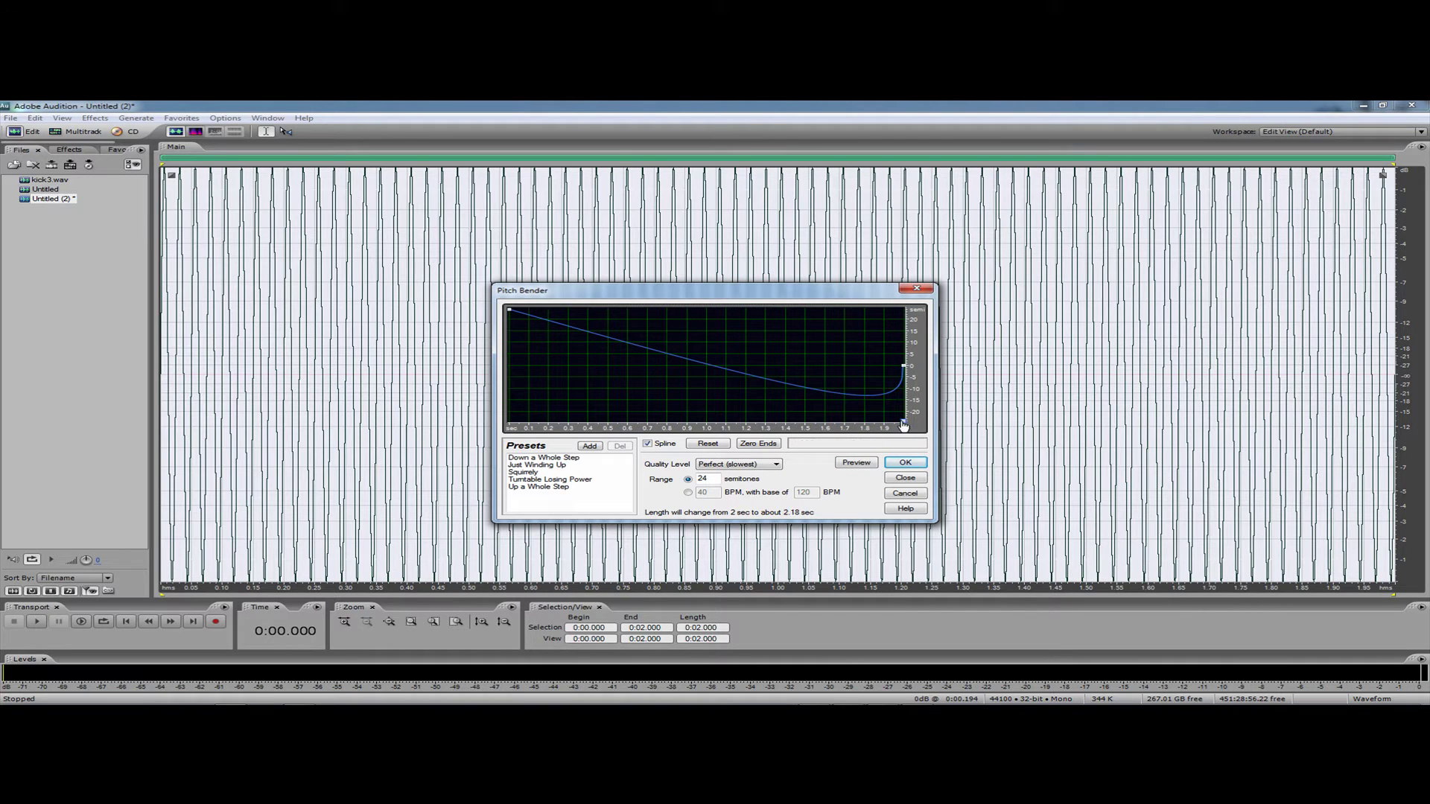
pyautogui.doubleClick(903, 425)
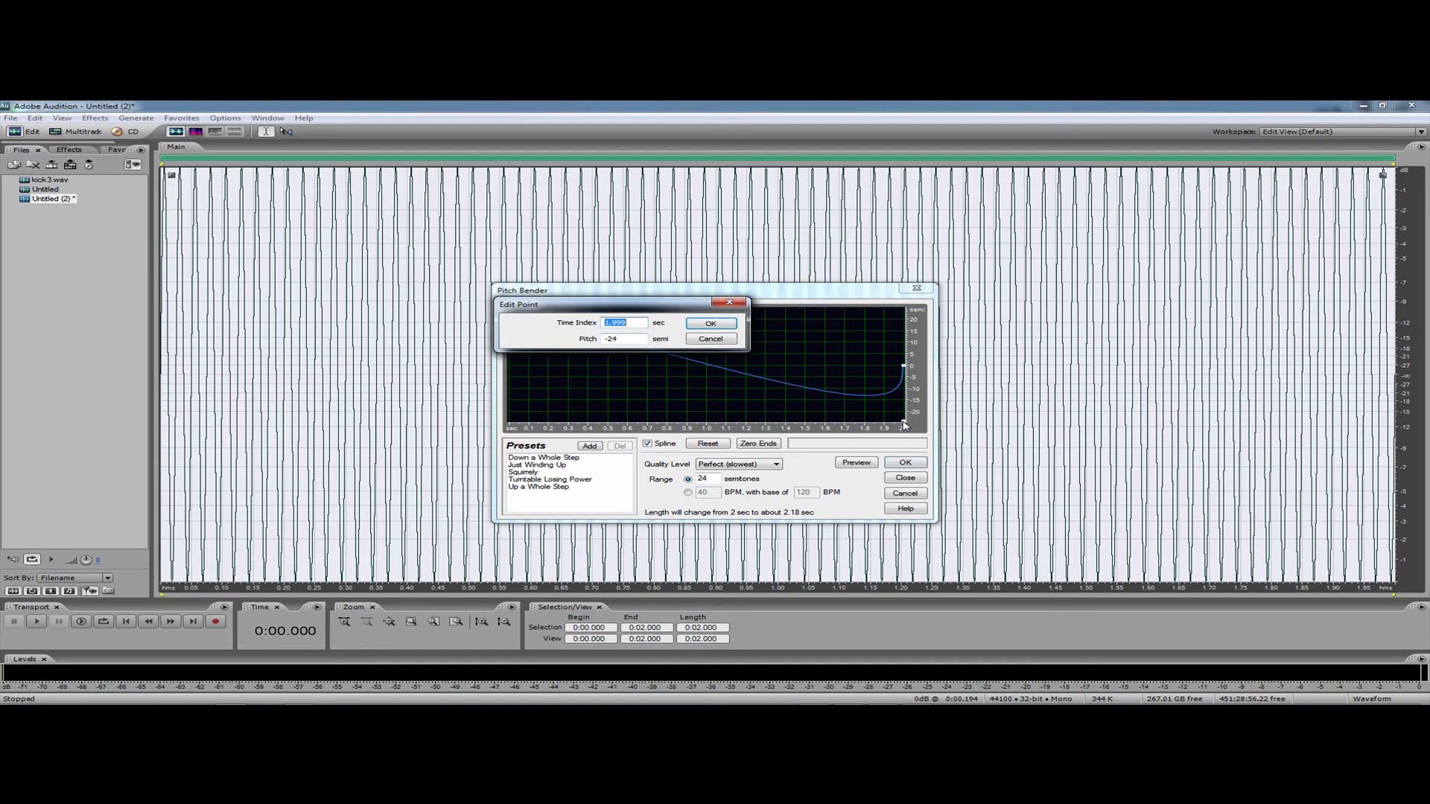
pyautogui.click(711, 323)
pyautogui.moveTo(904, 368); pyautogui.dragTo(904, 421)
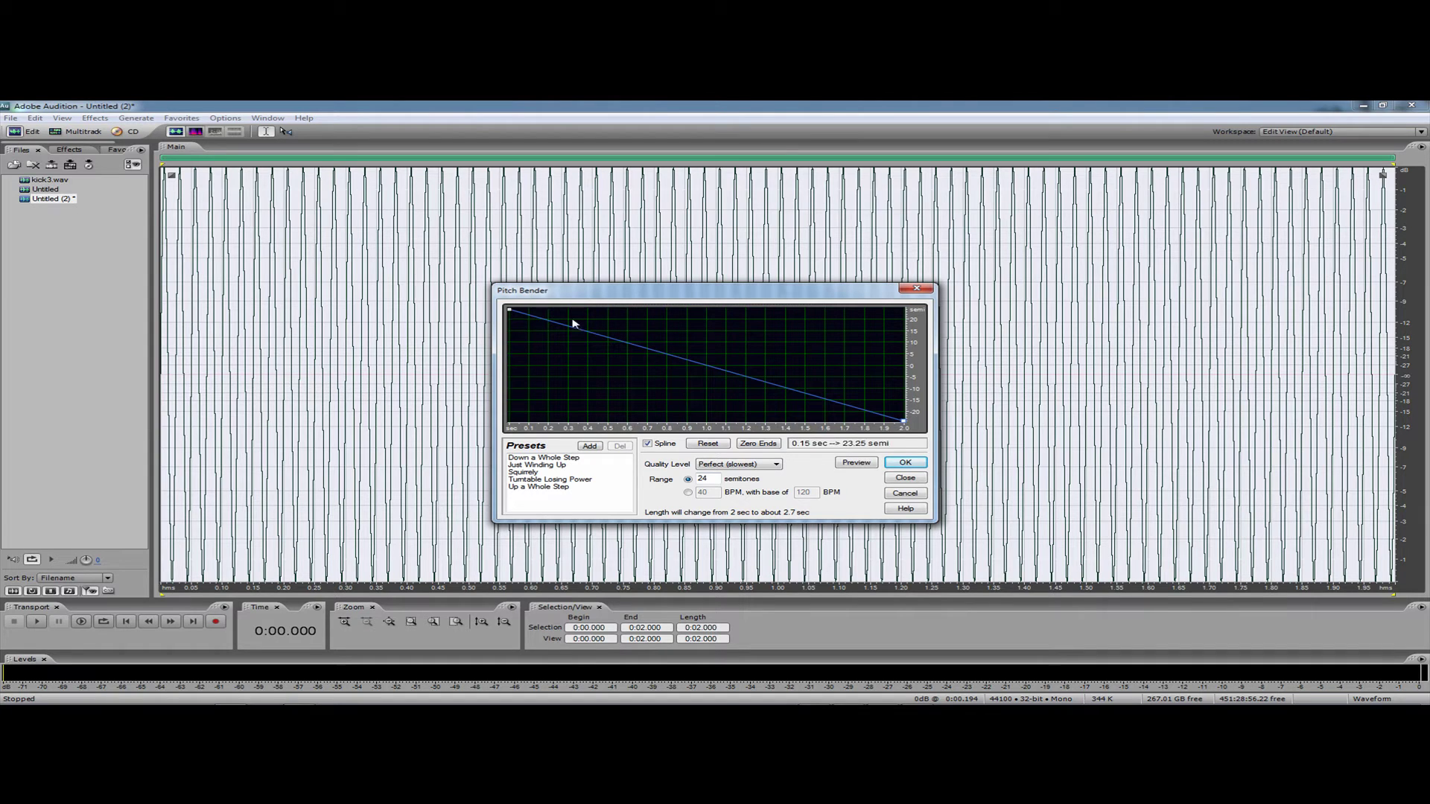
pyautogui.click(856, 464)
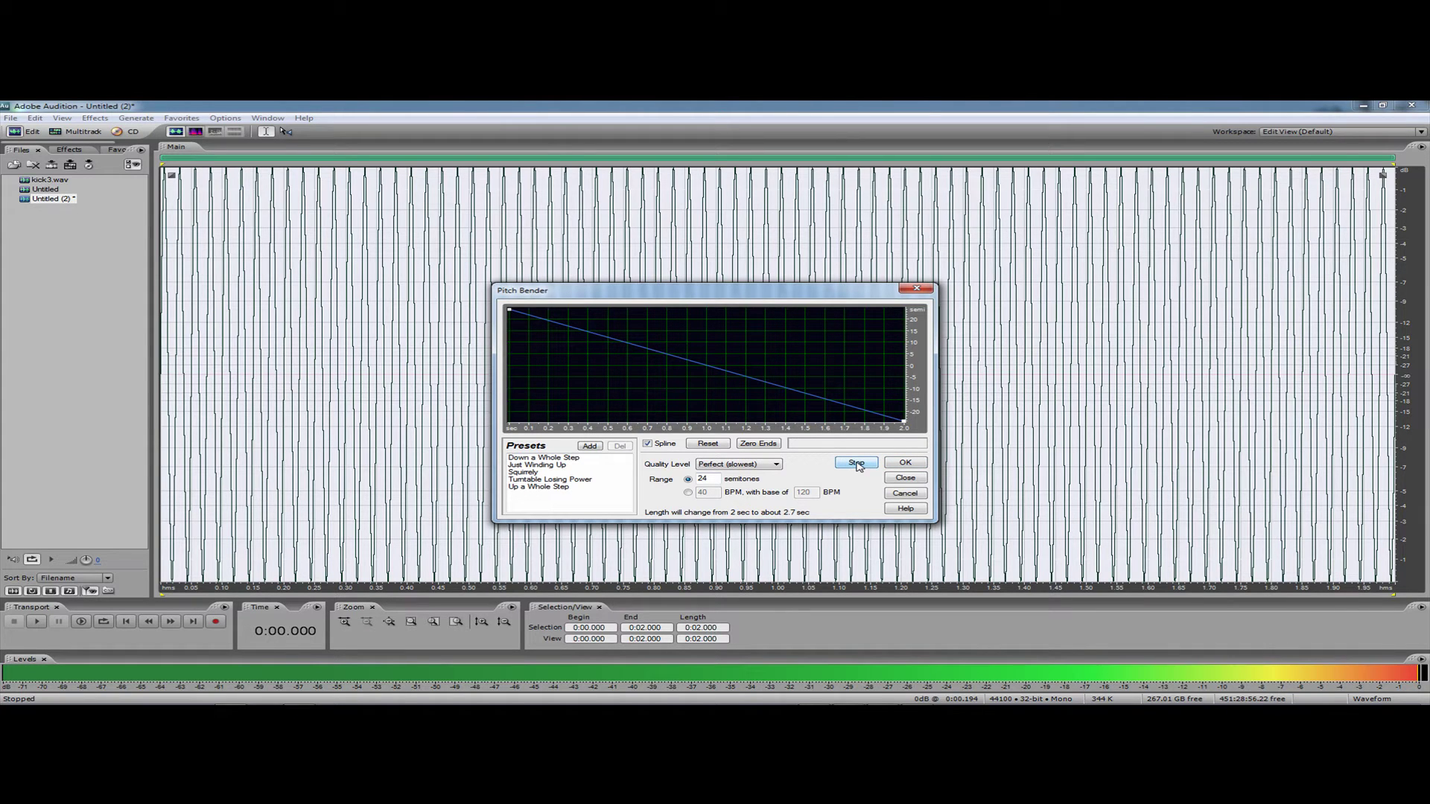
pyautogui.click(902, 463)
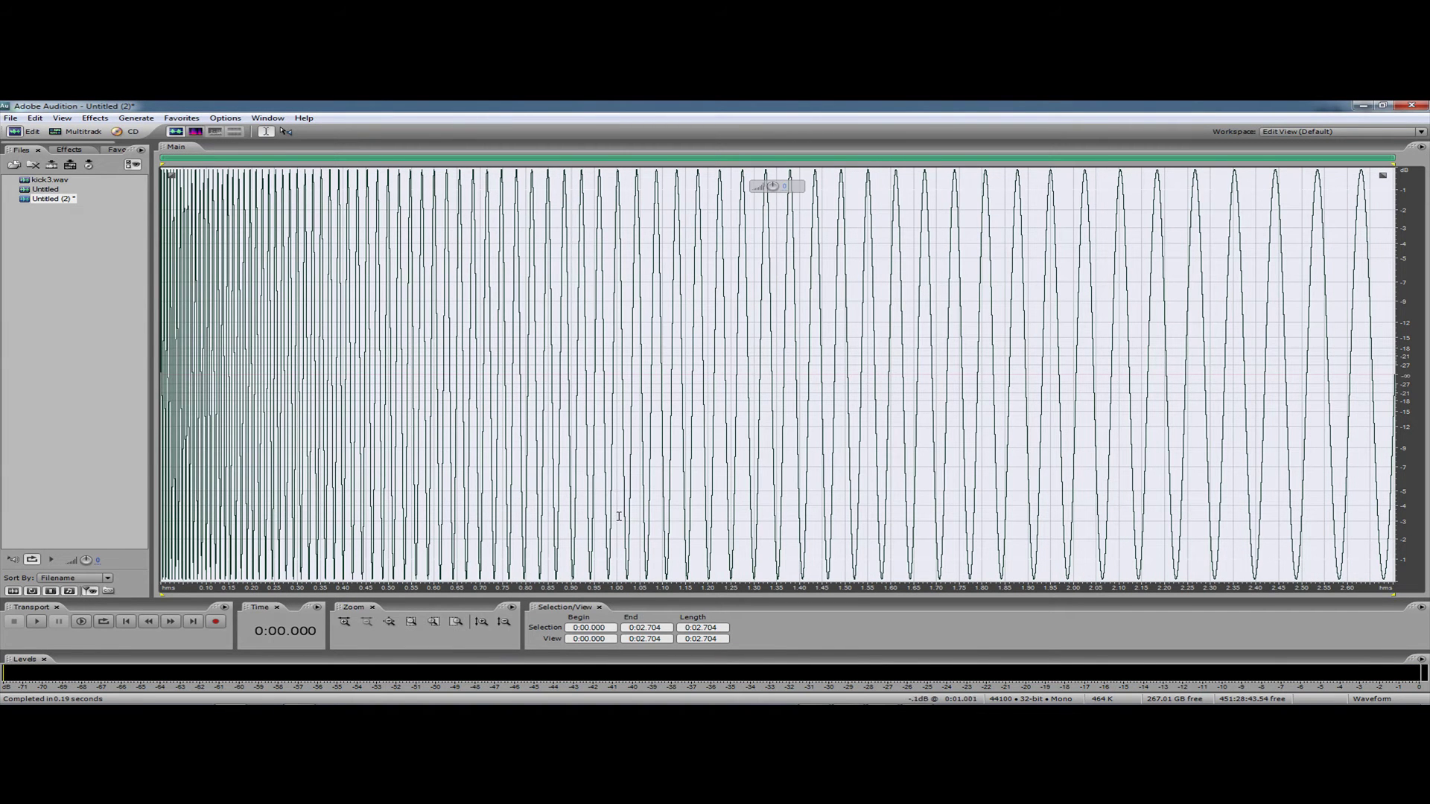
# - Delete the audio after about 1 second and play the remaining tone from the beginning
pyautogui.moveTo(619, 516); pyautogui.dragTo(160, 516)
pyautogui.press('Delete')
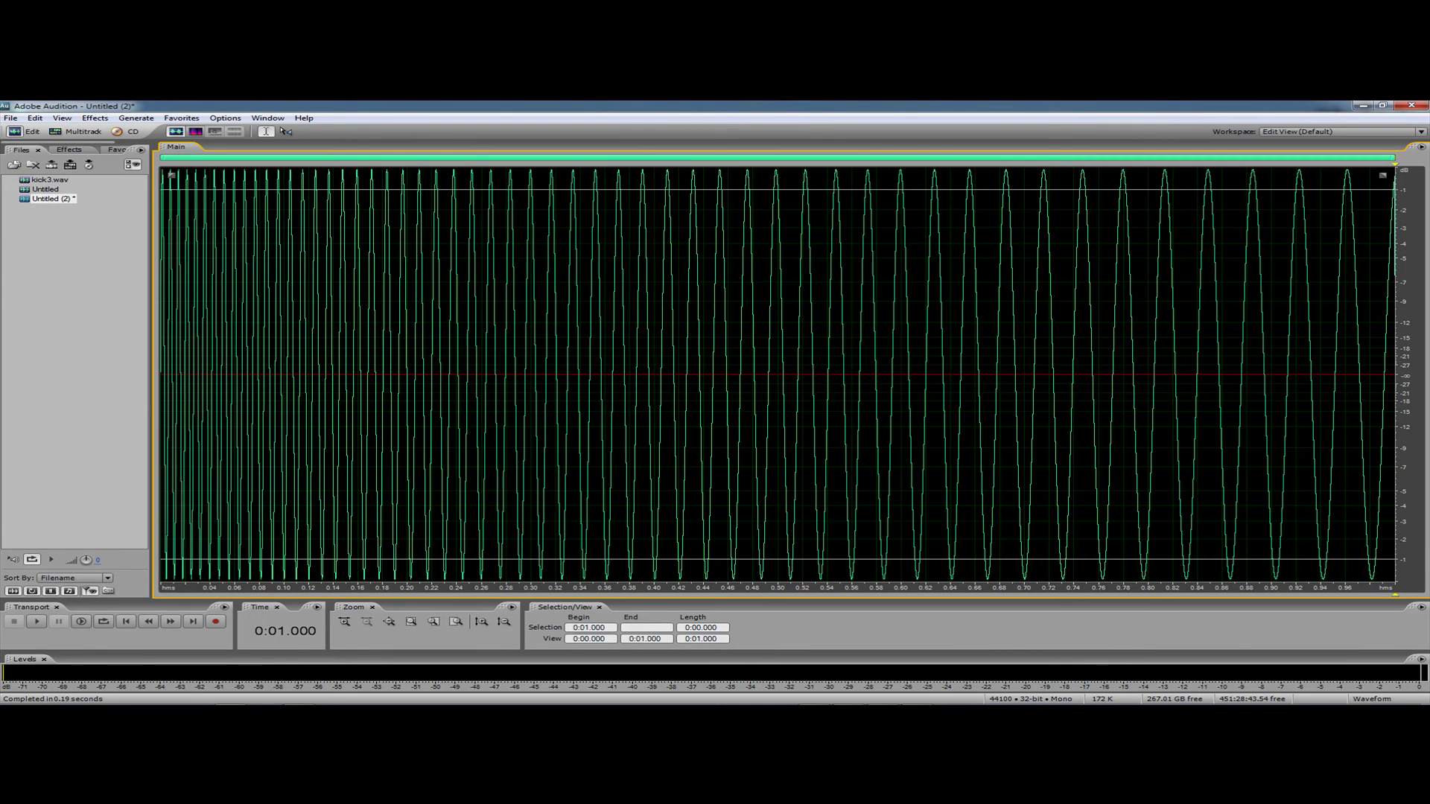
pyautogui.click(126, 621)
pyautogui.click(33, 622)
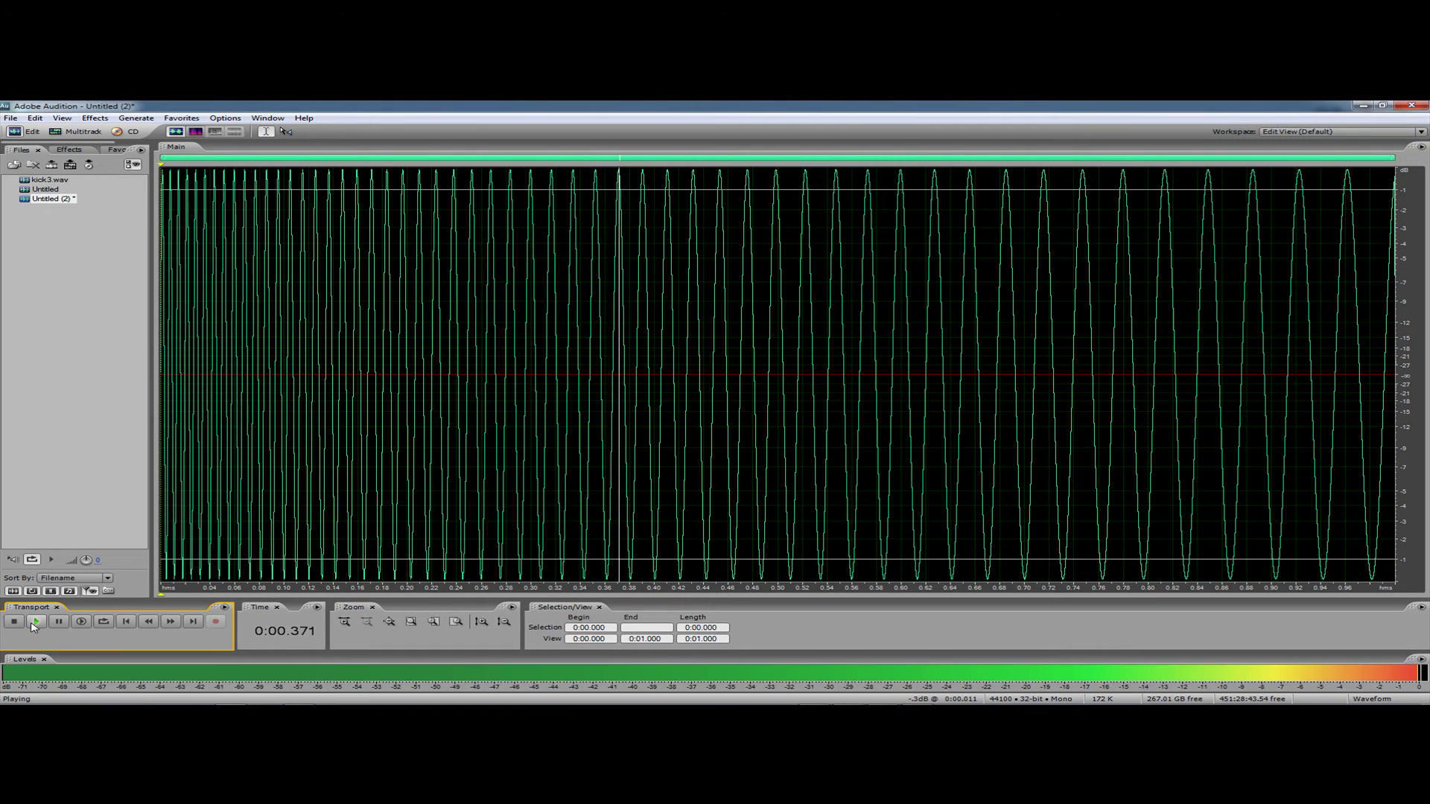
# - Preview and apply the Pitch Bender again with the same falling 24-semitone curve
pyautogui.click(92, 118)
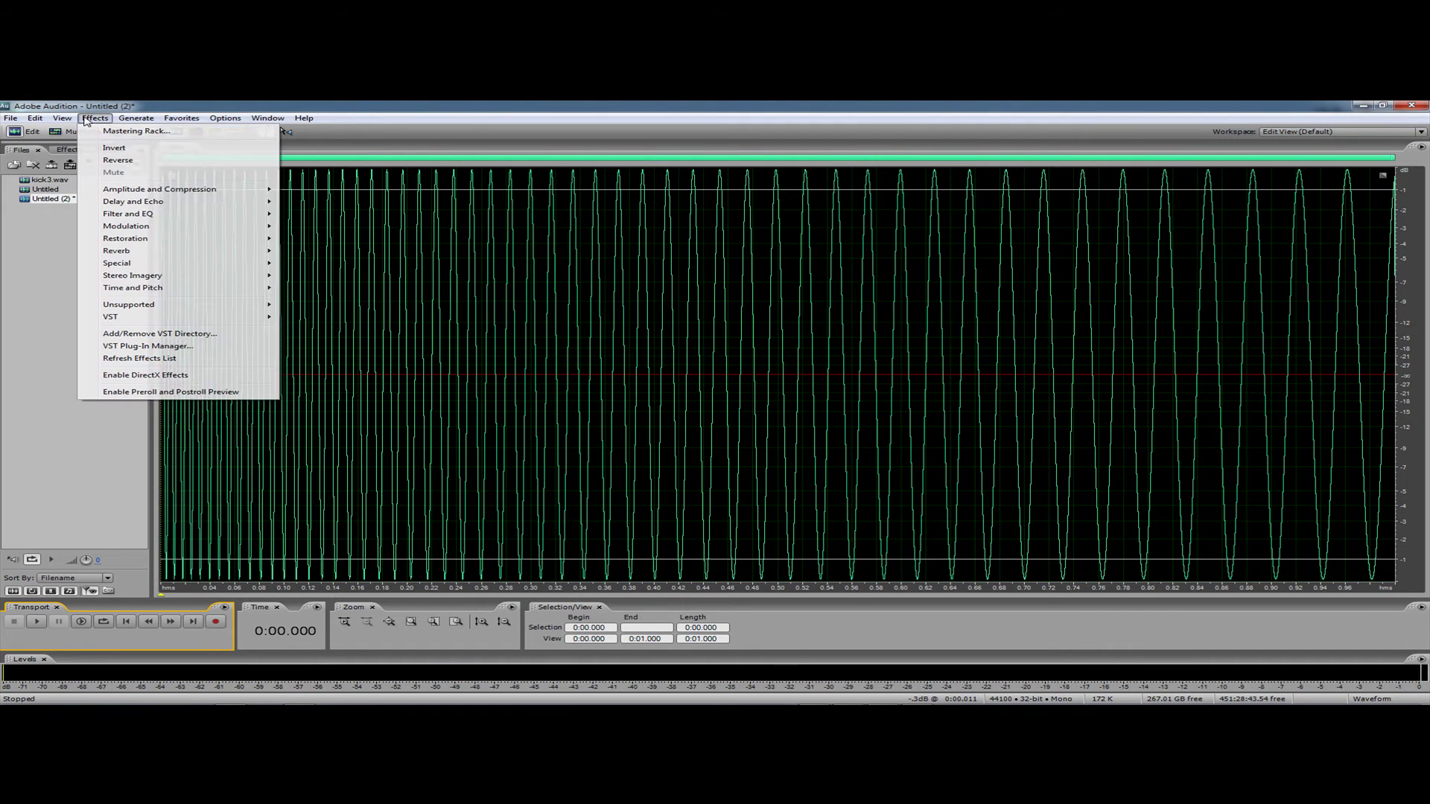
pyautogui.moveTo(238, 291)
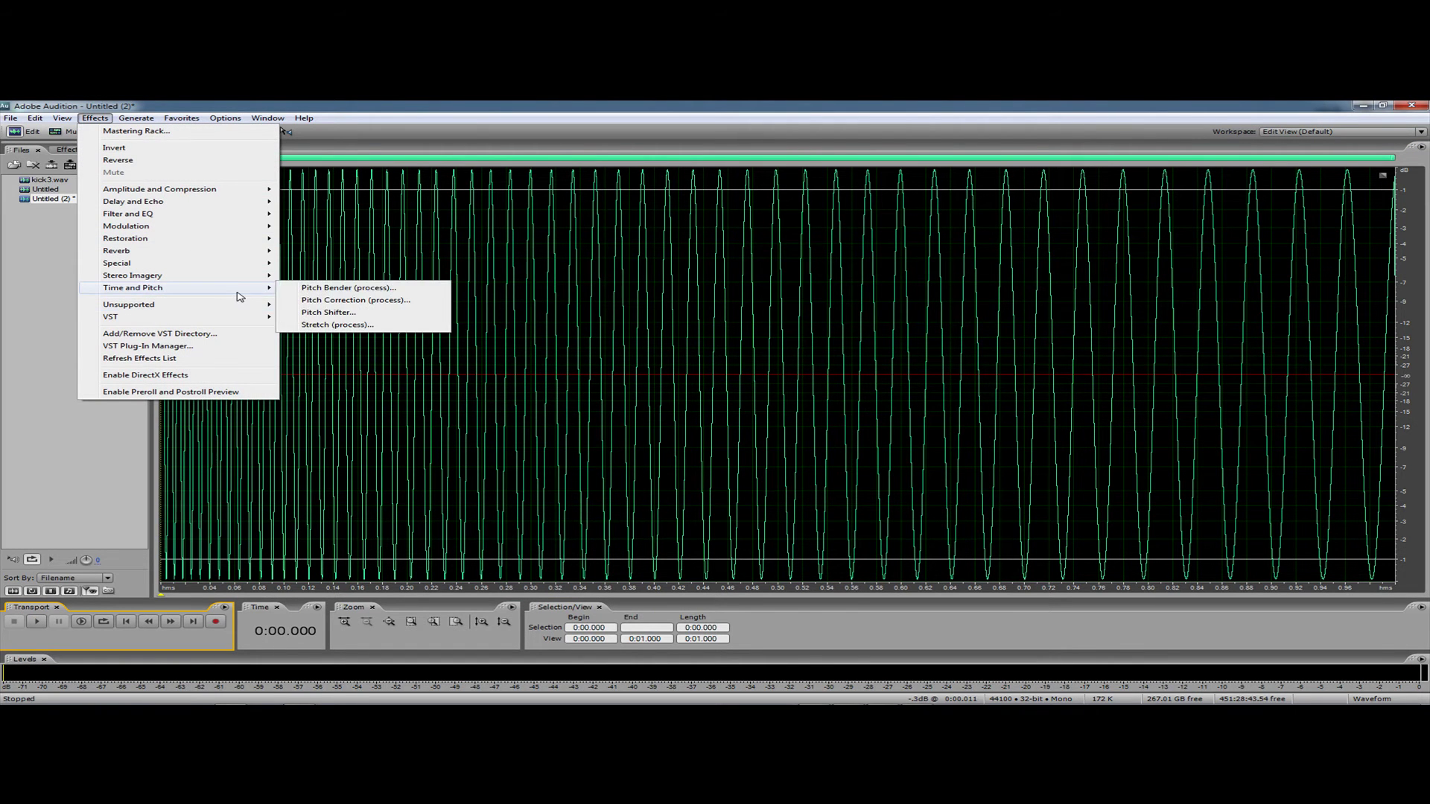
pyautogui.click(322, 290)
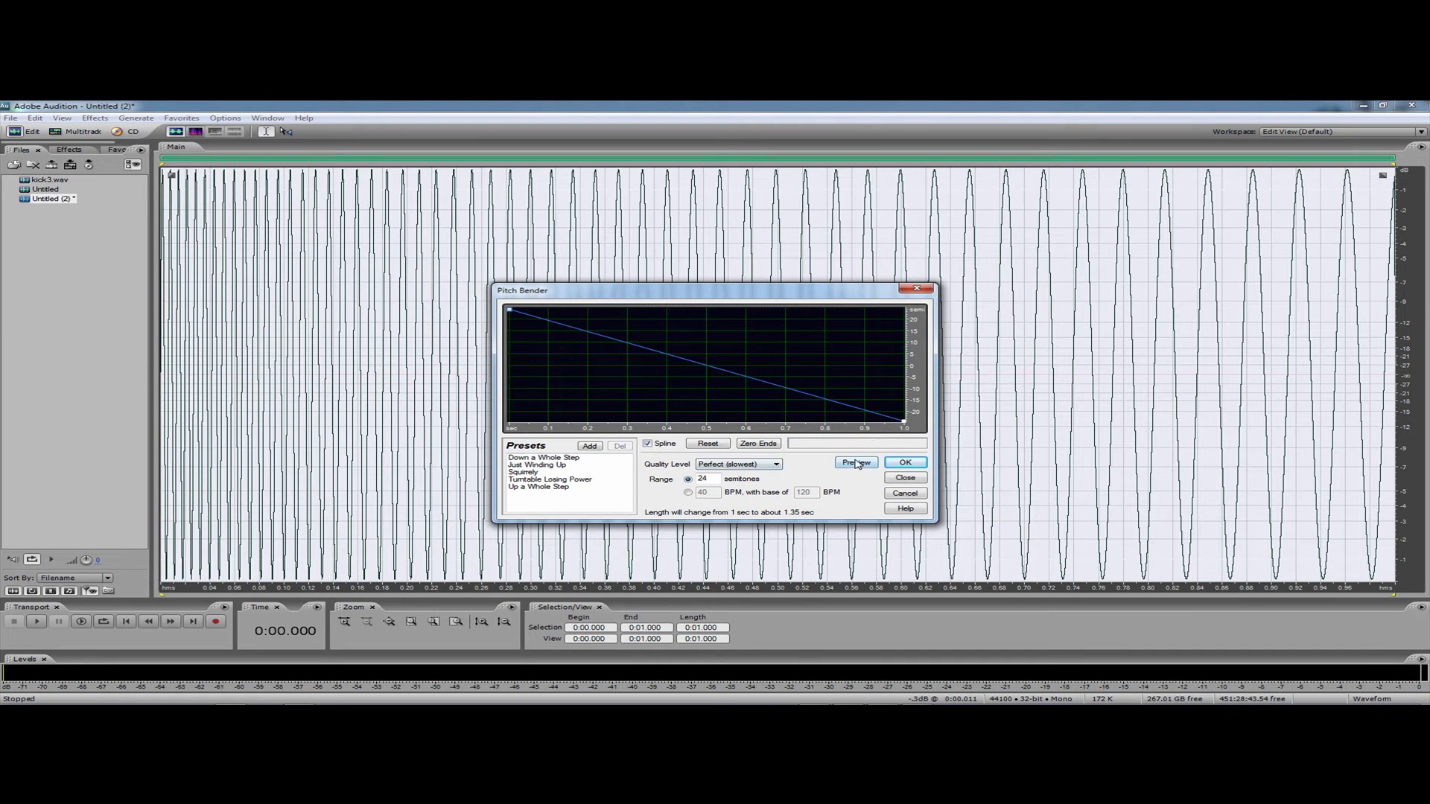
pyautogui.click(855, 464)
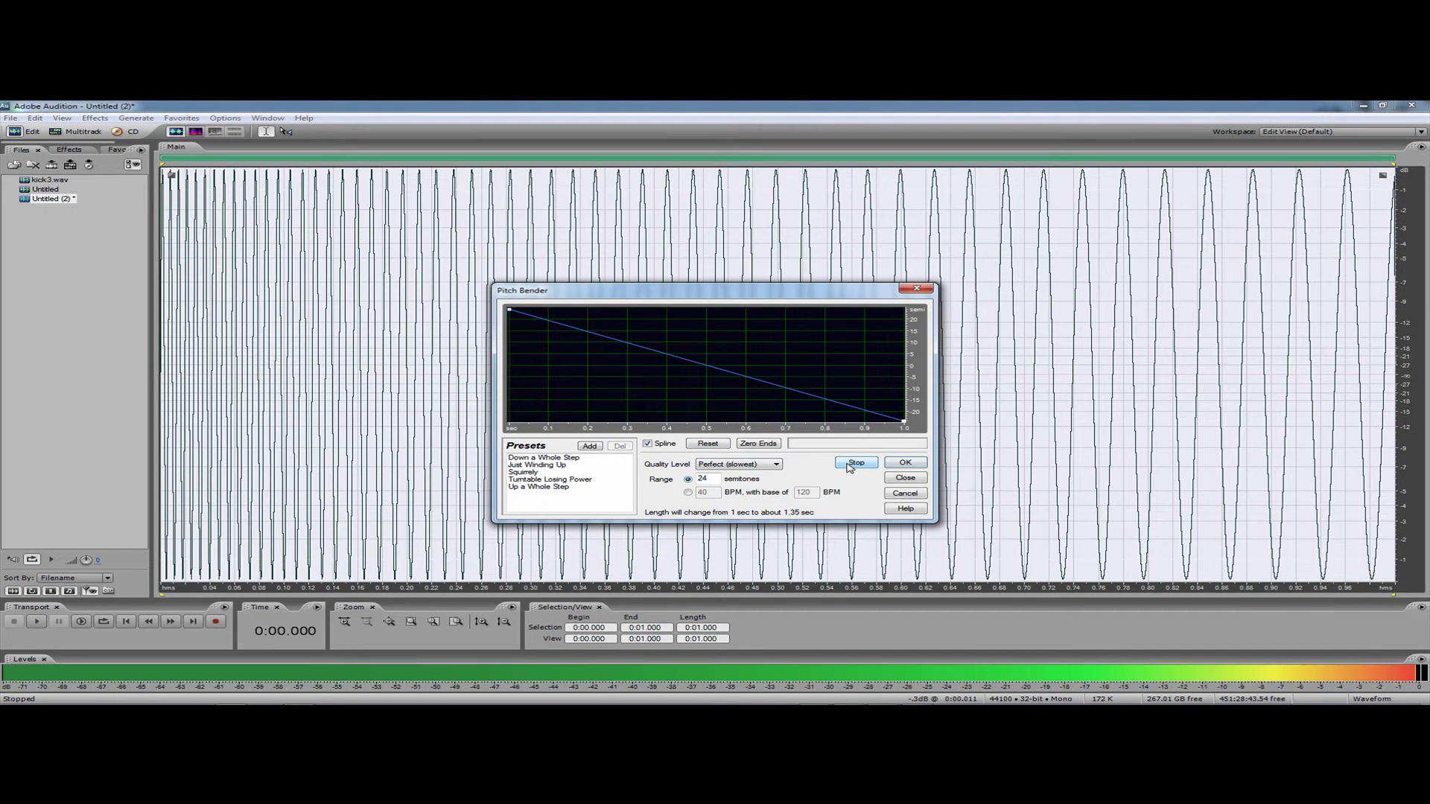
pyautogui.click(903, 463)
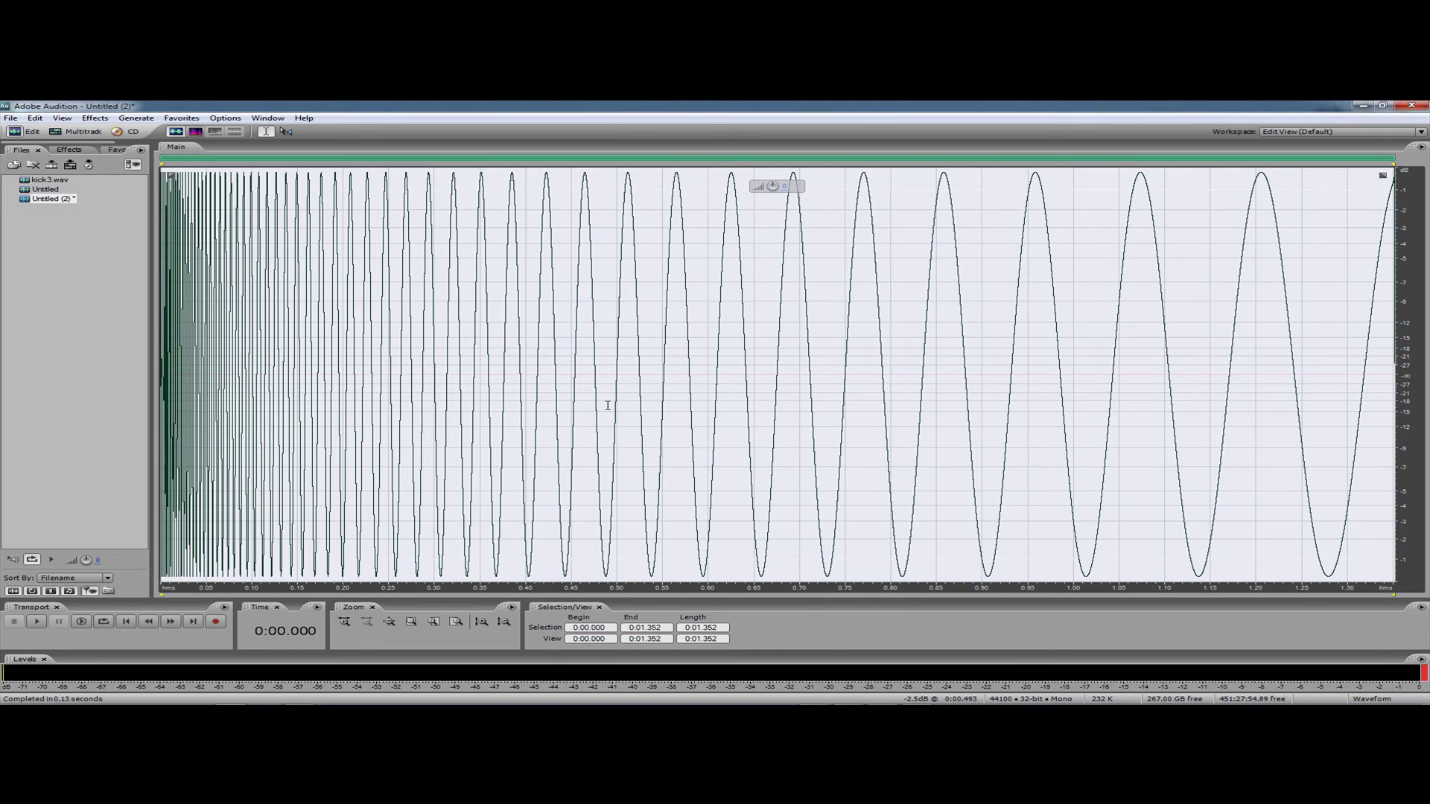
# - Delete the audio after about 0.45 seconds and play the shortened tone from the beginning
pyautogui.moveTo(576, 414); pyautogui.dragTo(1413, 452)
pyautogui.press('Delete')
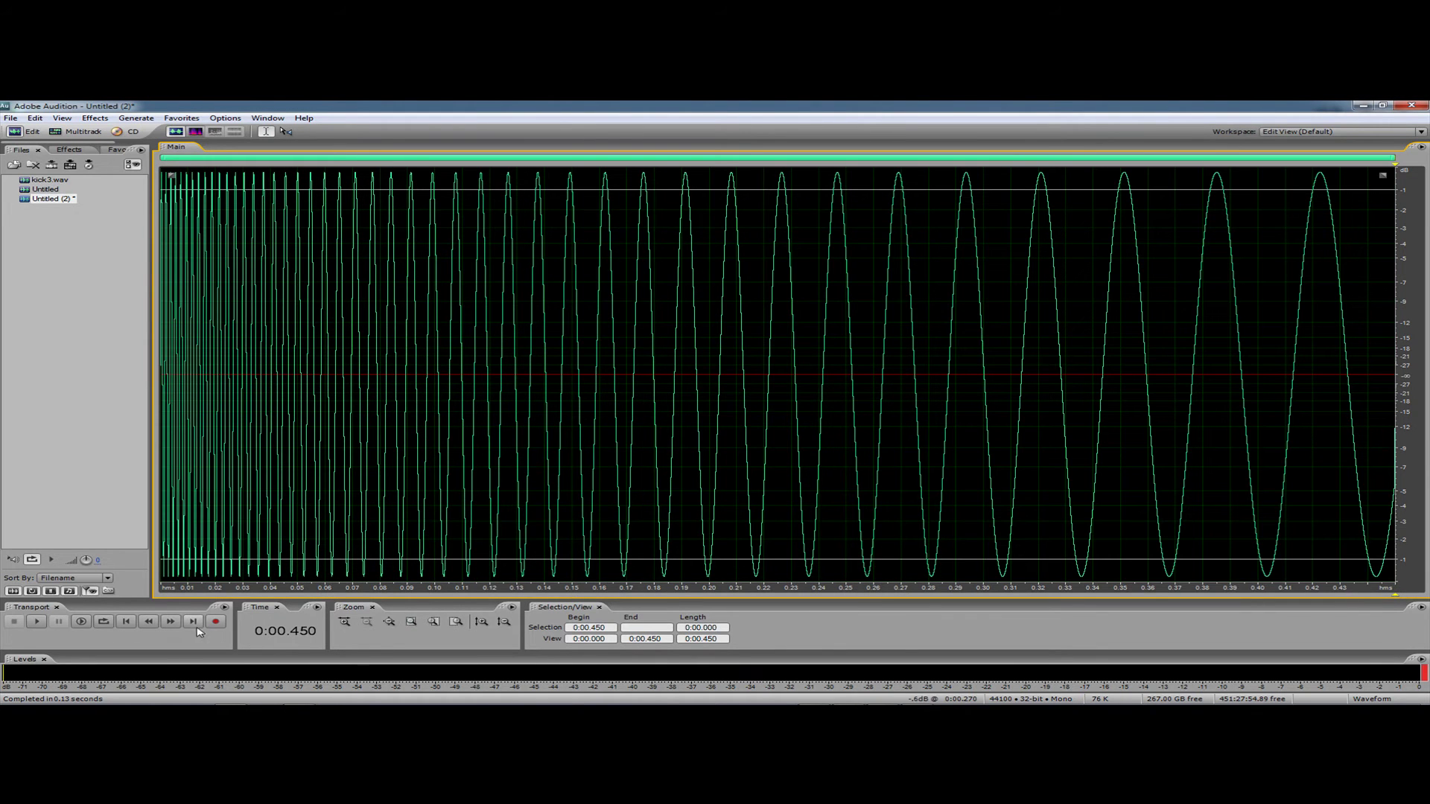
pyautogui.click(127, 622)
pyautogui.click(37, 622)
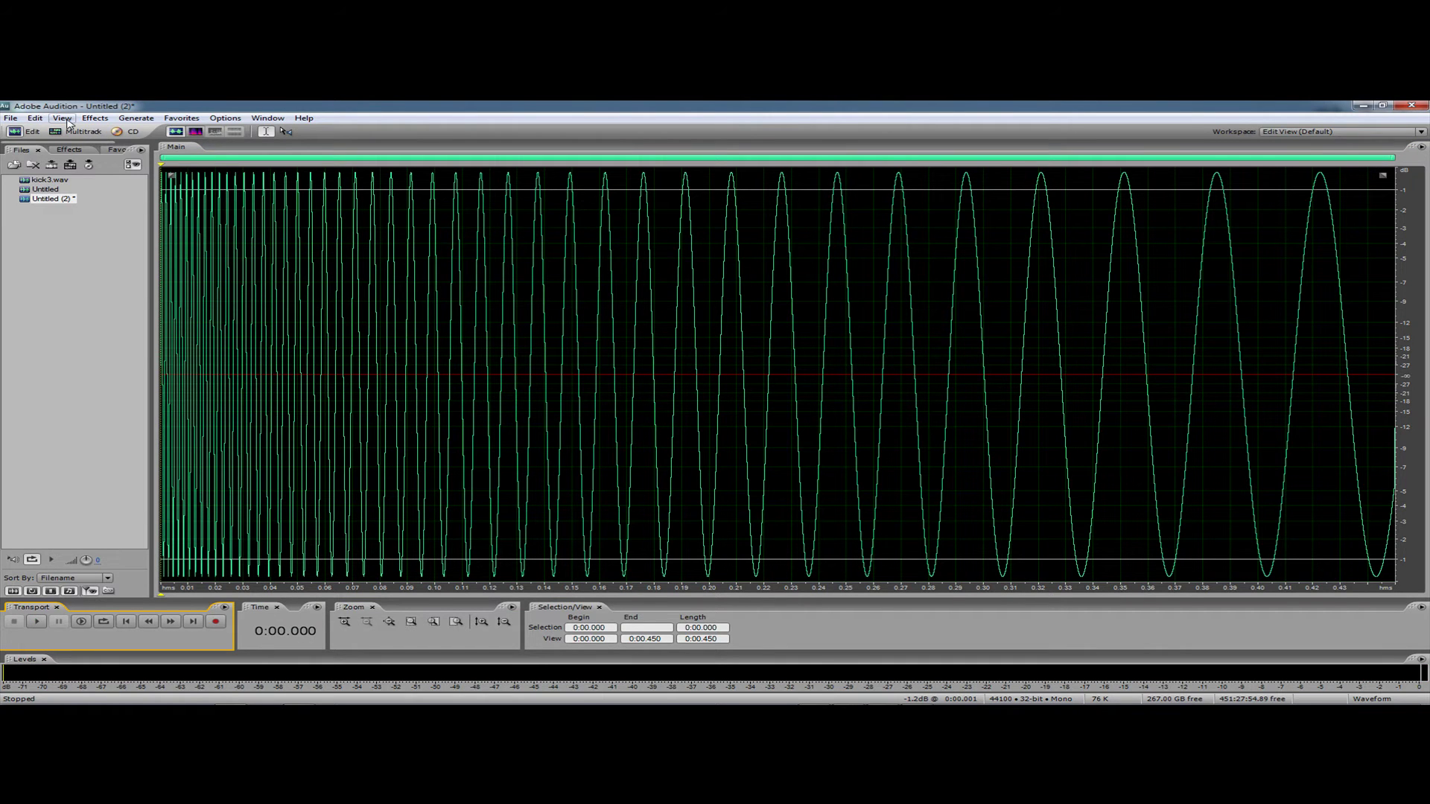
# - Reopen the Pitch Bender, set its range to 12 semitones and preview the falling bend
pyautogui.click(92, 119)
pyautogui.moveTo(248, 292)
pyautogui.click(302, 290)
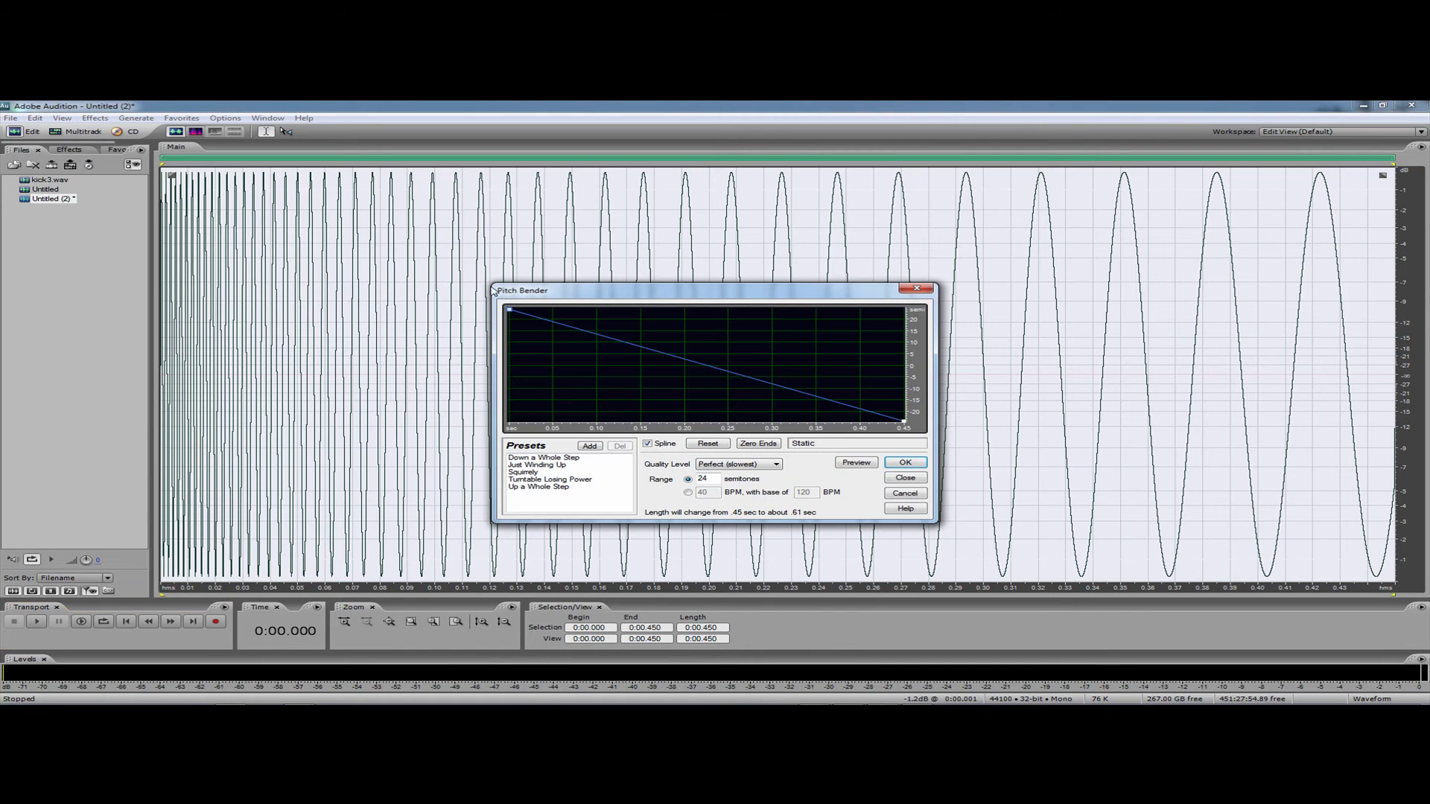
pyautogui.moveTo(717, 477); pyautogui.dragTo(665, 480)
pyautogui.write('12')
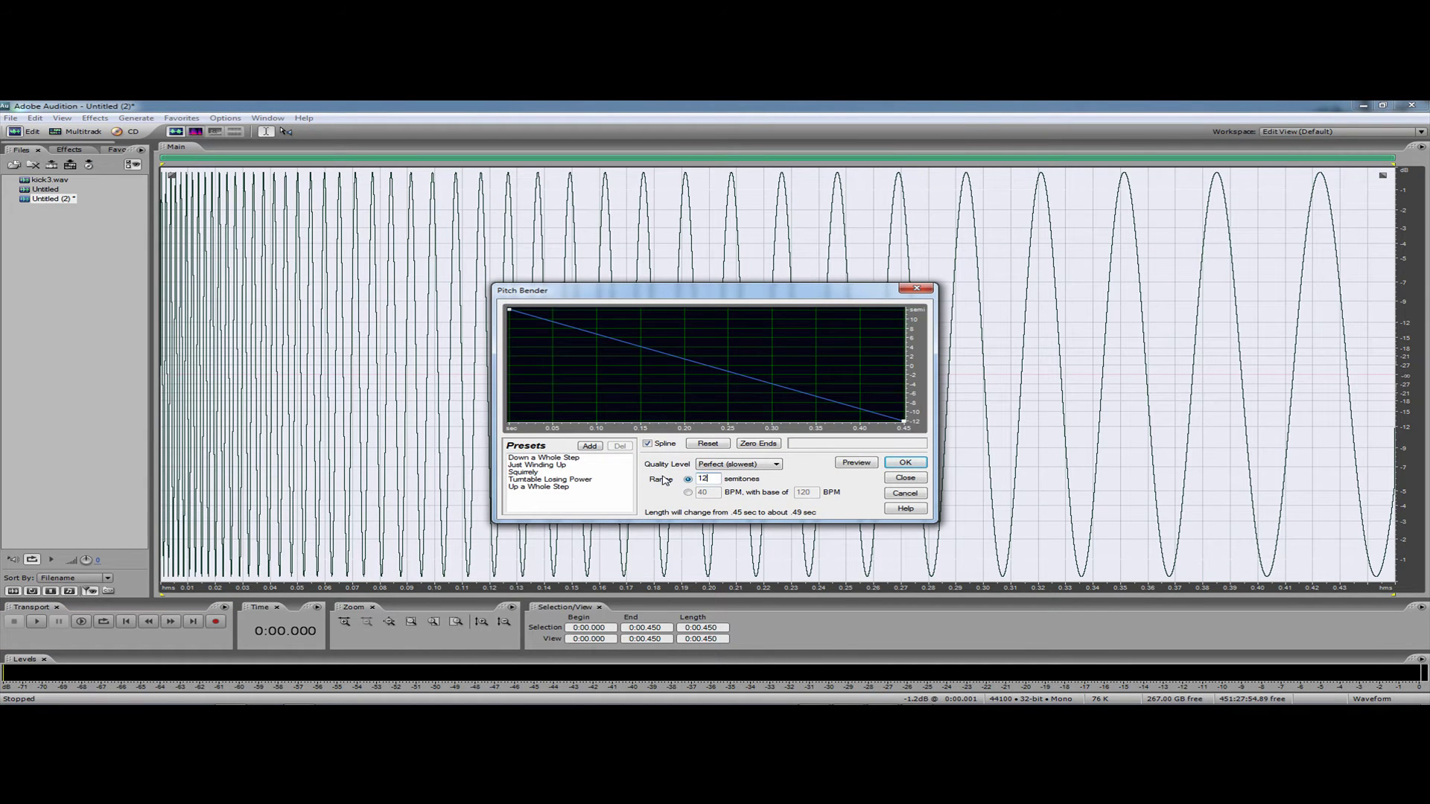
pyautogui.click(852, 465)
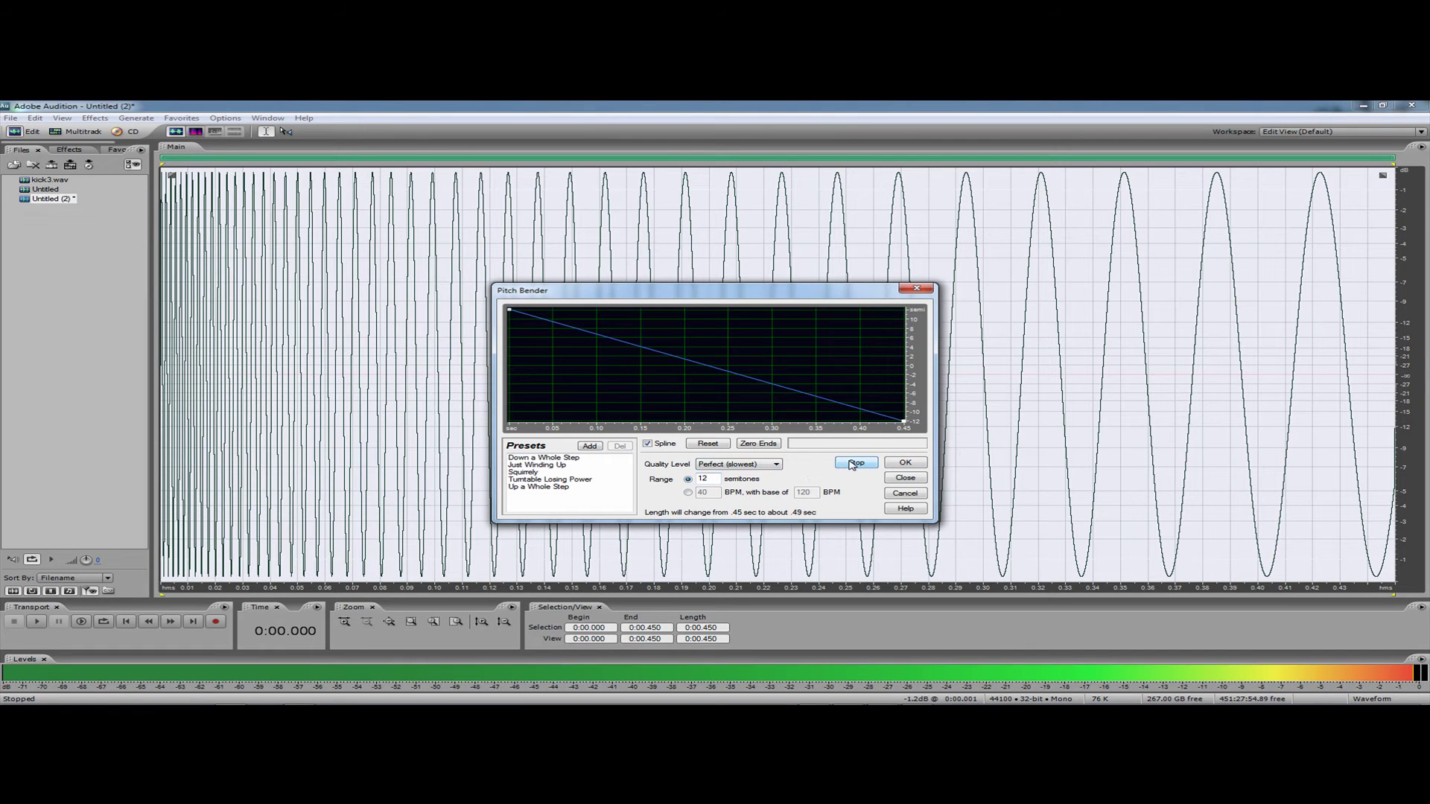
pyautogui.click(849, 464)
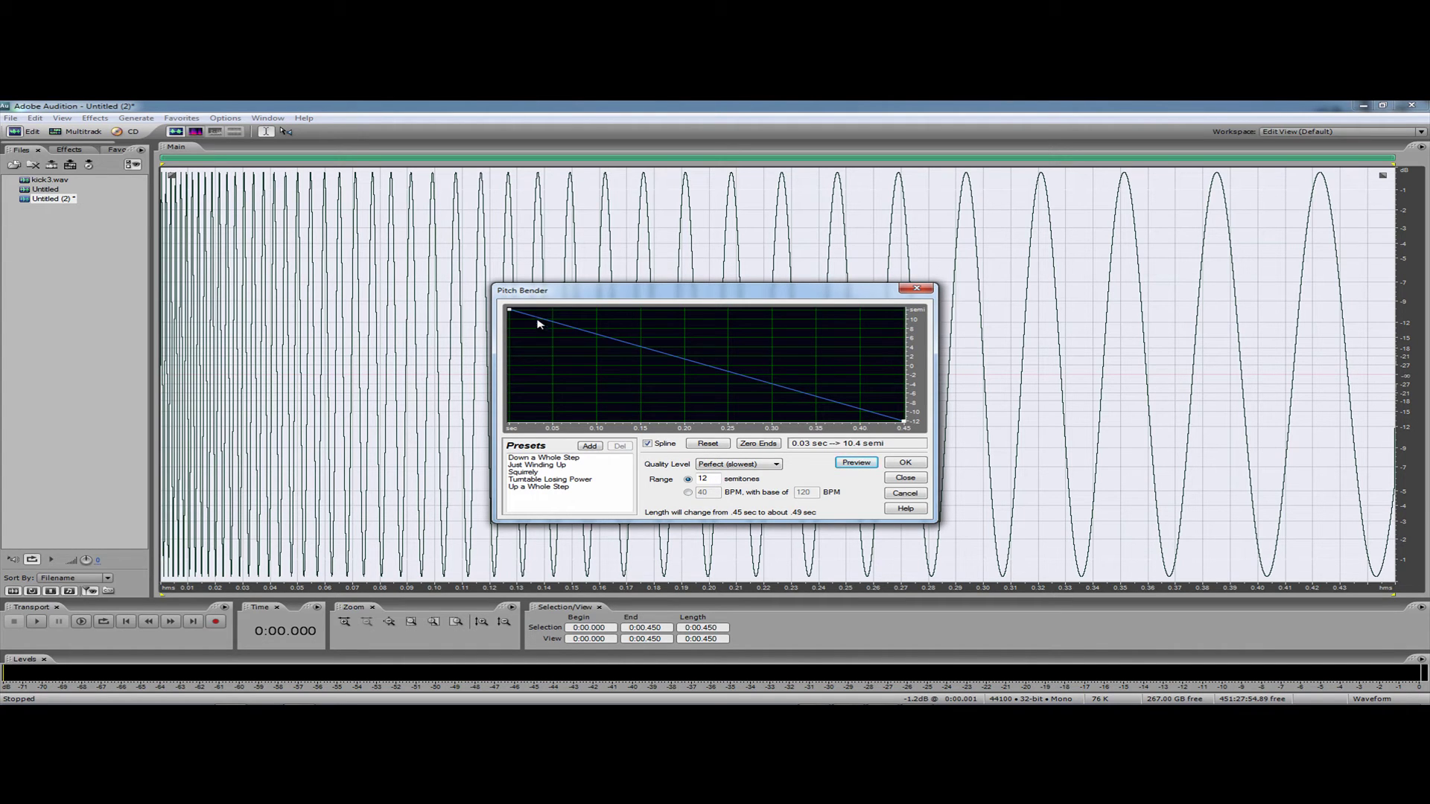
# - Add curve points for a steep early pitch drop that flattens from about 0.12 s at about -11 semitones, previewing while shaping, and apply the bend
pyautogui.click(588, 338)
pyautogui.moveTo(588, 341)
pyautogui.mouseDown()
pyautogui.moveTo(543, 409)
pyautogui.moveTo(600, 340)
pyautogui.mouseUp()
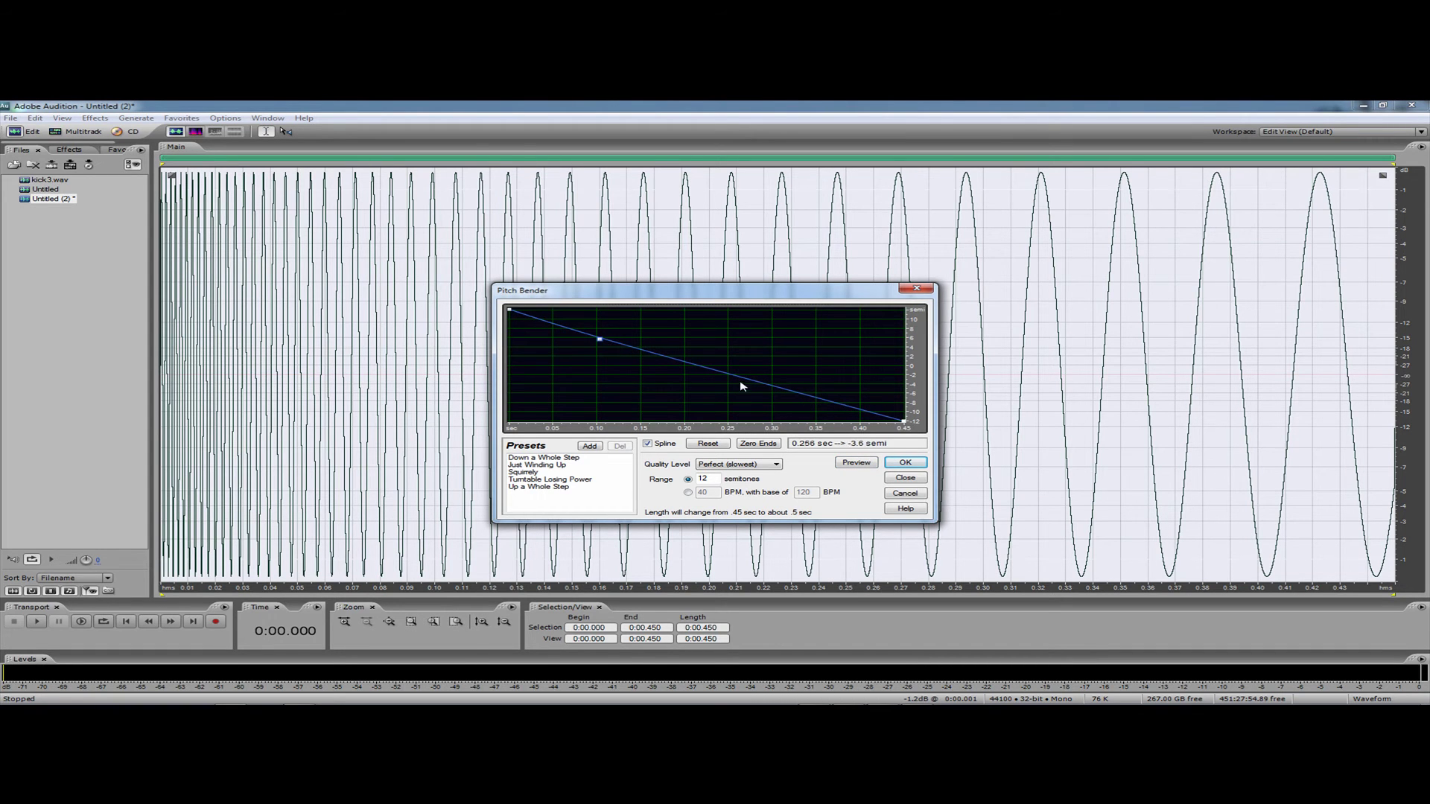
pyautogui.click(856, 463)
pyautogui.moveTo(599, 339); pyautogui.dragTo(618, 418)
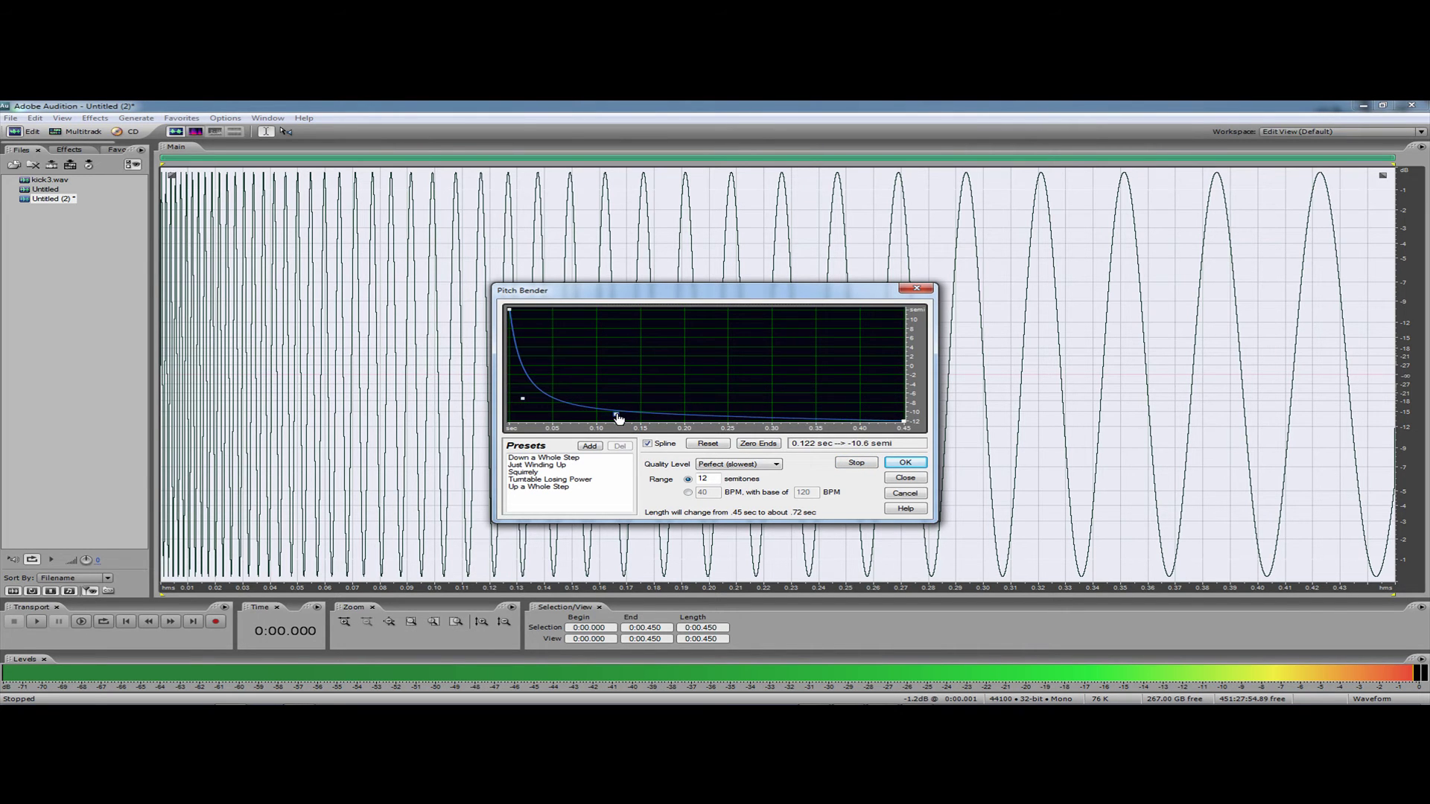
pyautogui.click(904, 464)
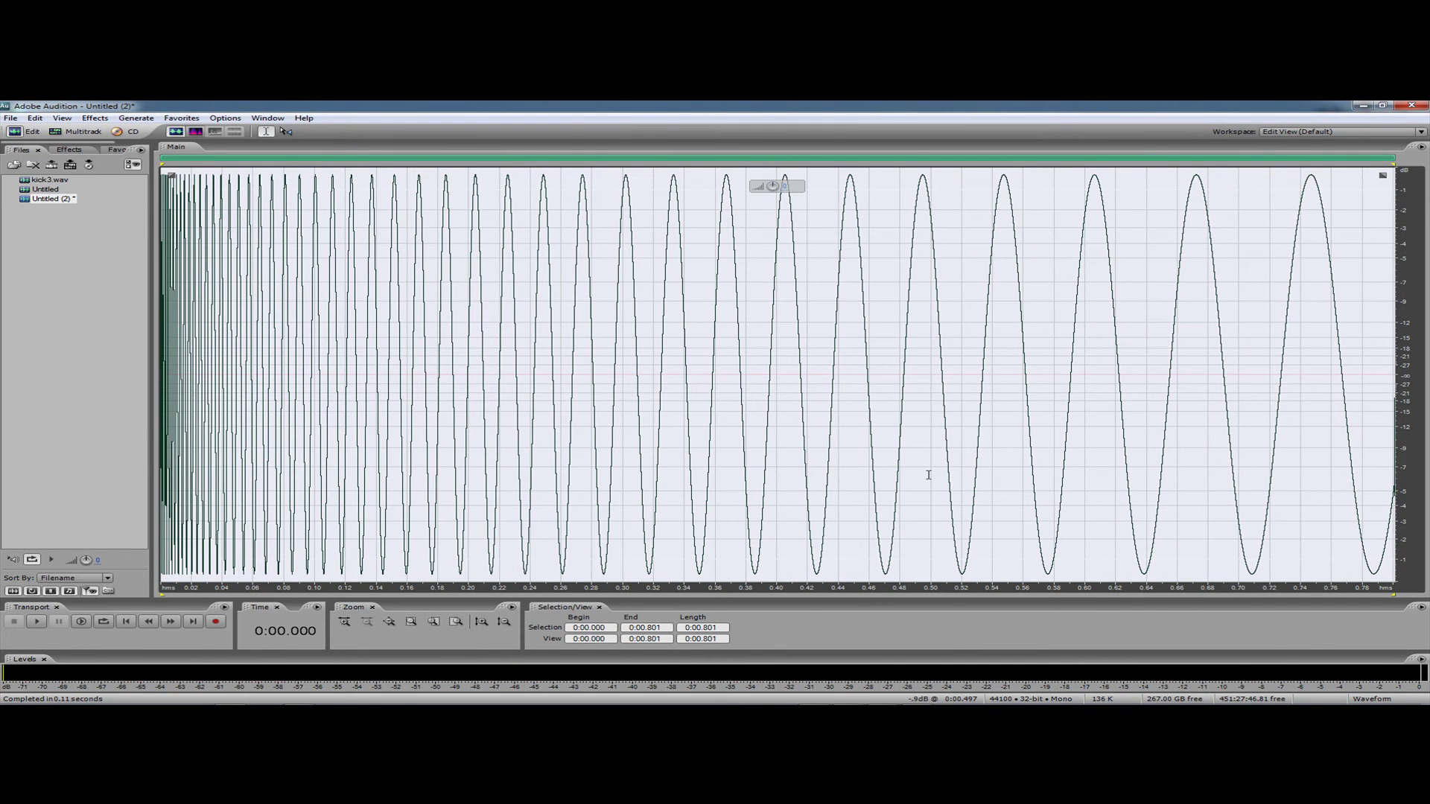
# - Delete the audio after 0.460 seconds and play the shortened kick from the beginning
pyautogui.moveTo(870, 466); pyautogui.dragTo(160, 465)
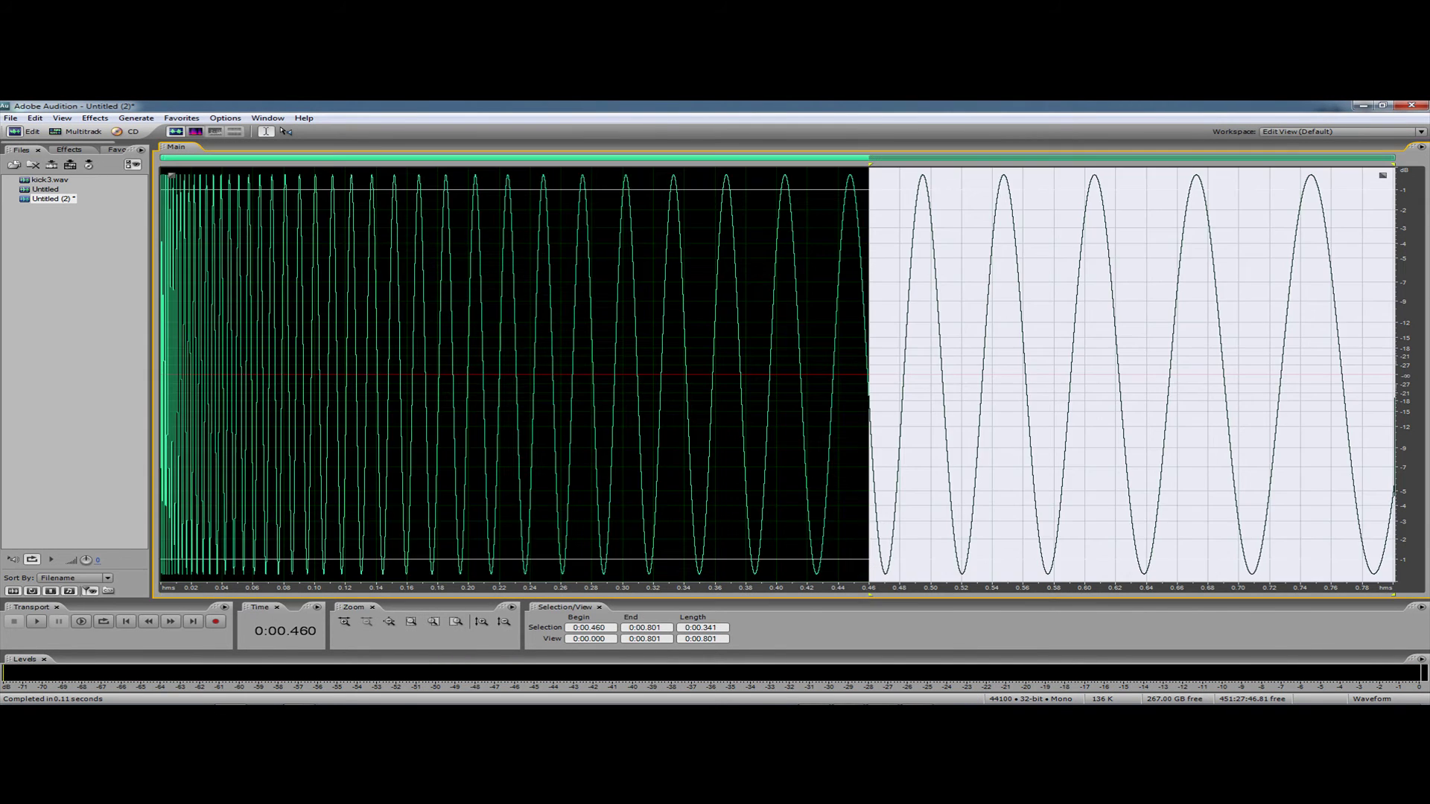
pyautogui.press('Delete')
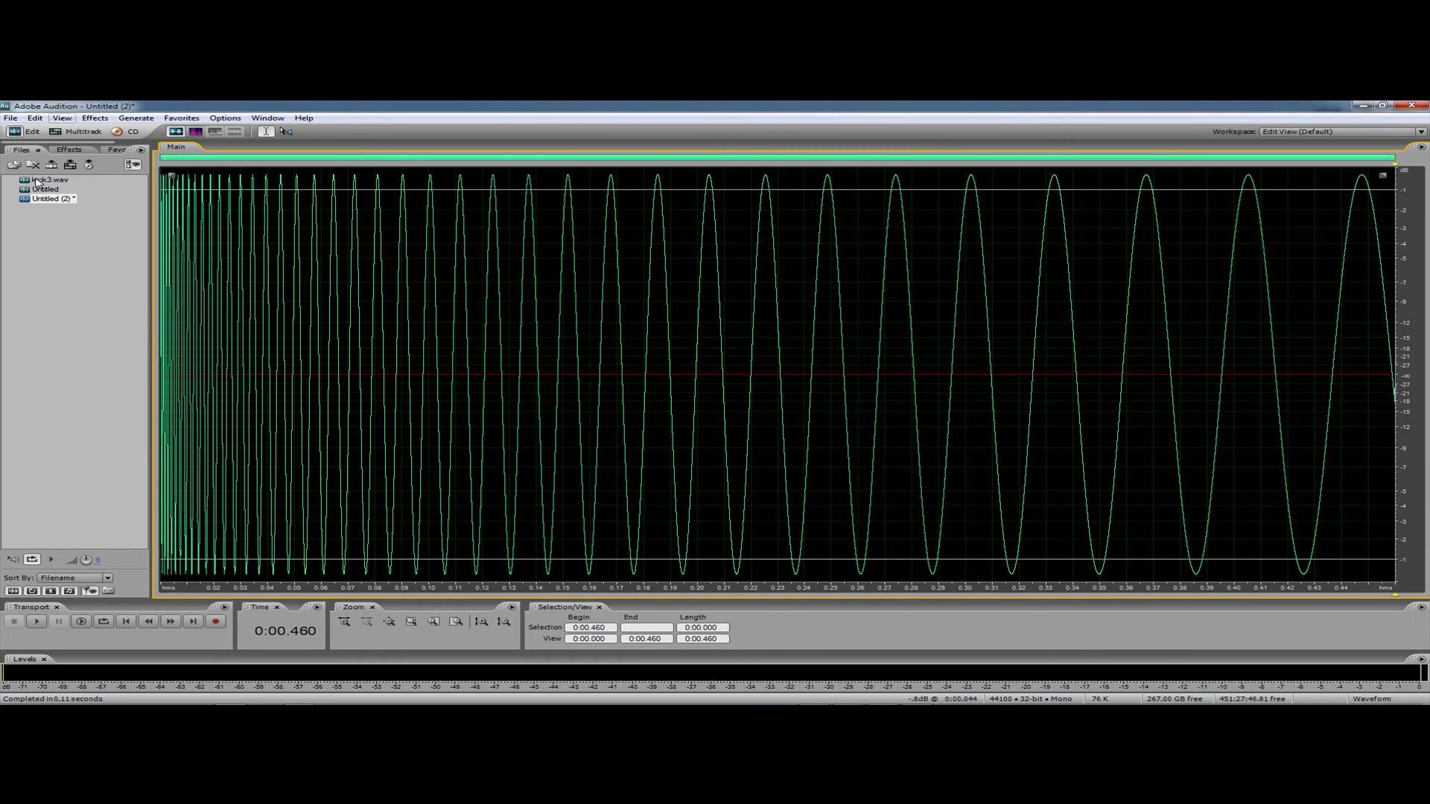
pyautogui.click(126, 622)
pyautogui.click(37, 622)
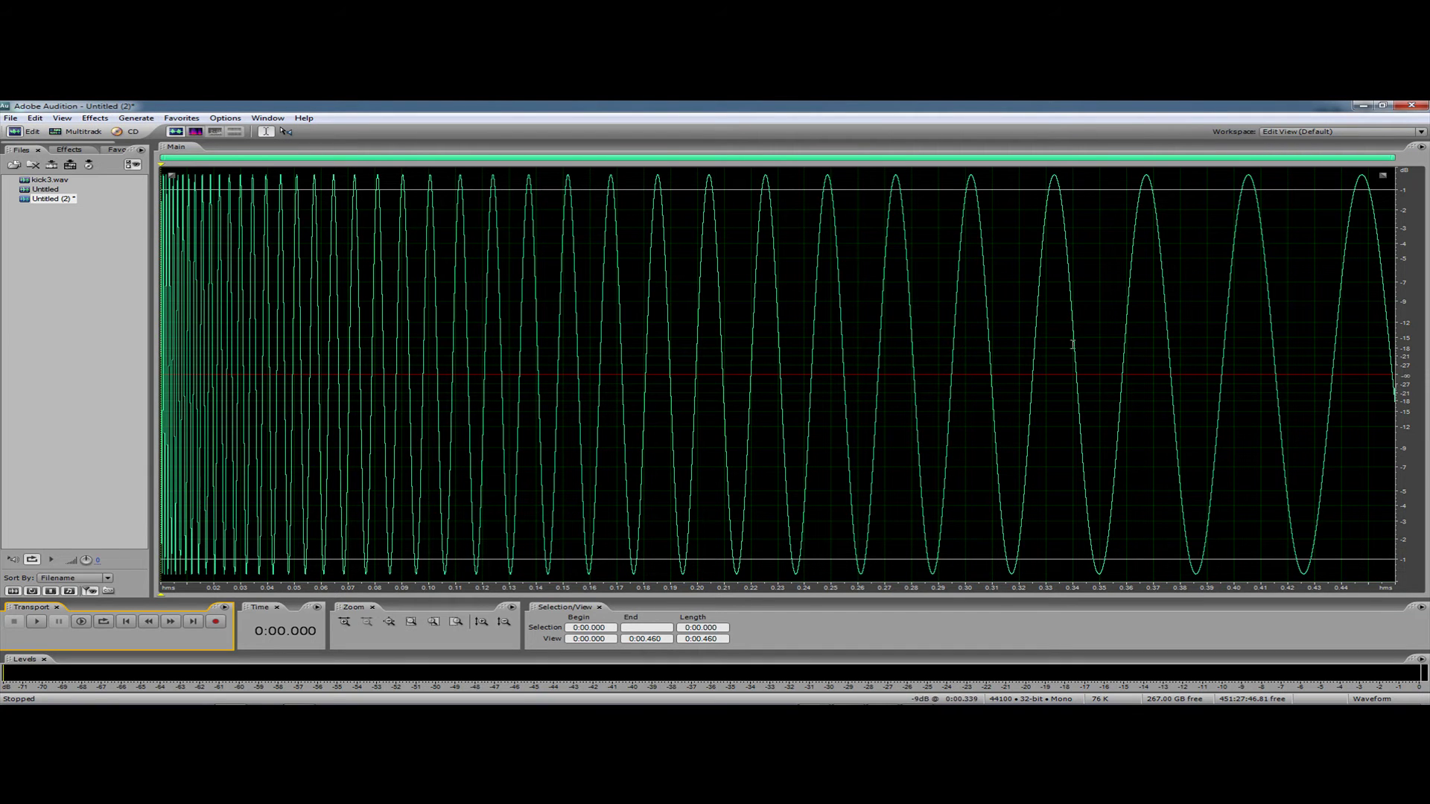
# - Fade out the tail from 0.340 seconds to the end and play the kick from the beginning
pyautogui.moveTo(1072, 340); pyautogui.dragTo(1396, 343)
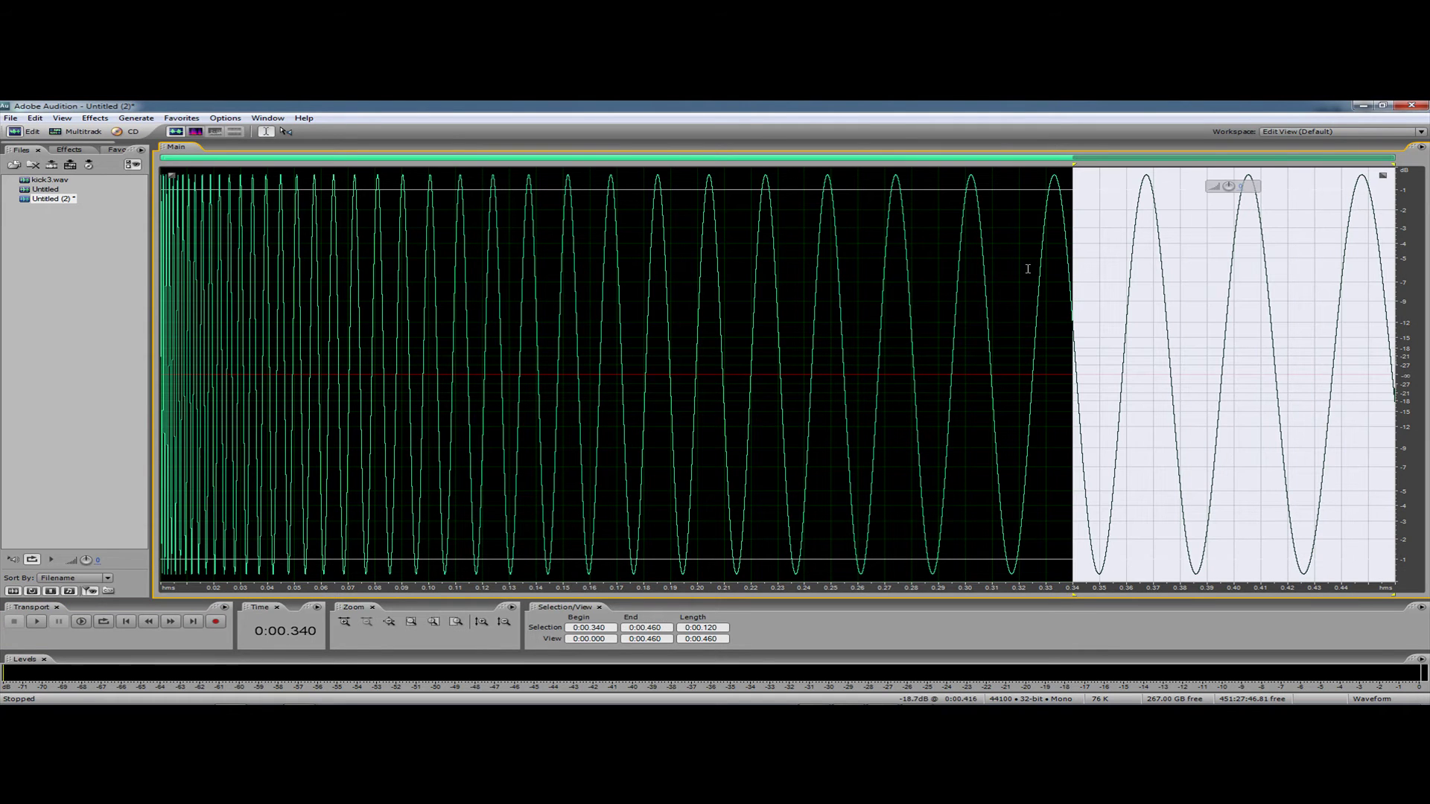
pyautogui.click(181, 118)
pyautogui.click(192, 157)
pyautogui.click(504, 302)
pyautogui.click(126, 621)
pyautogui.click(36, 621)
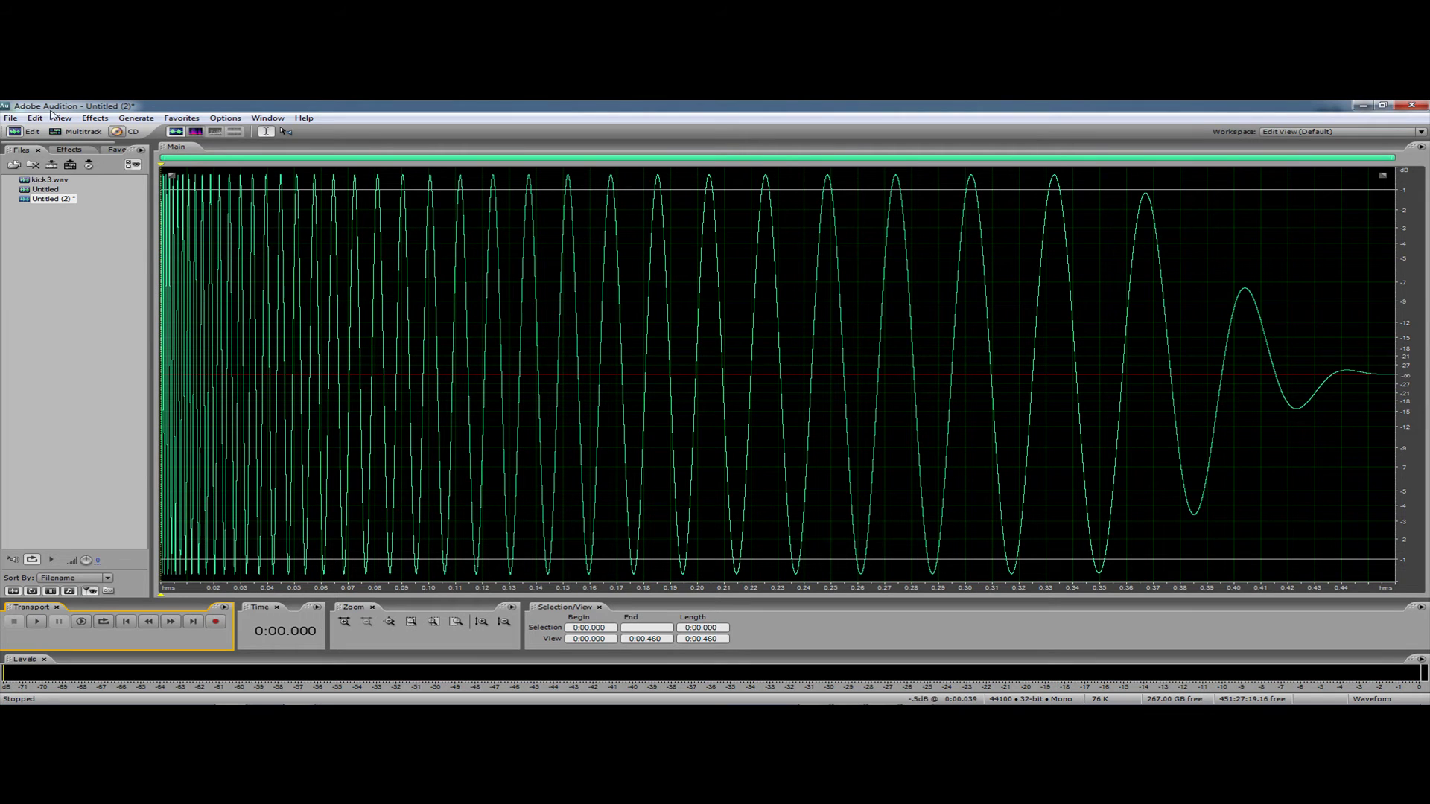
# - Save the sound as kick4.wav in the adobe kicks folder
pyautogui.click(13, 119)
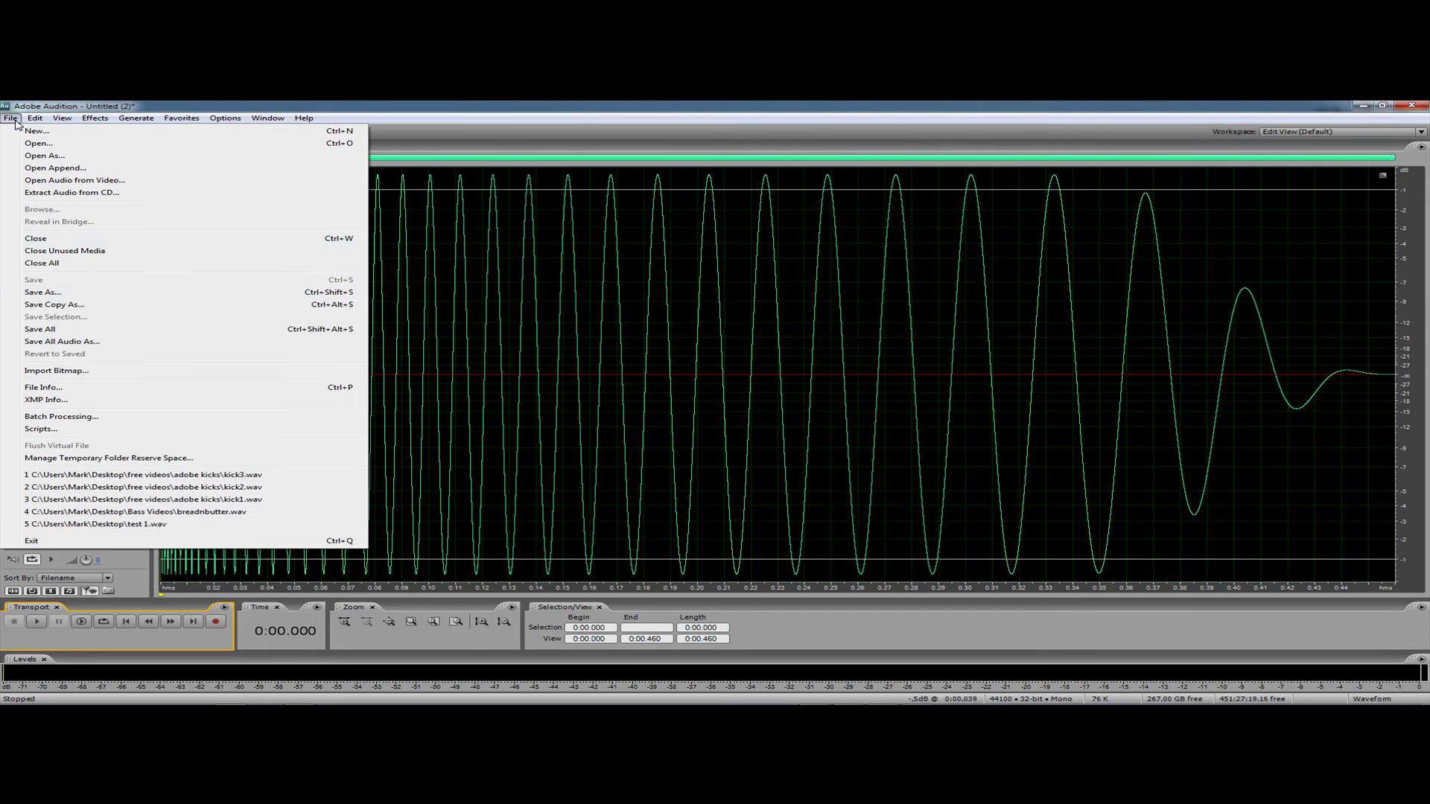
pyautogui.click(65, 297)
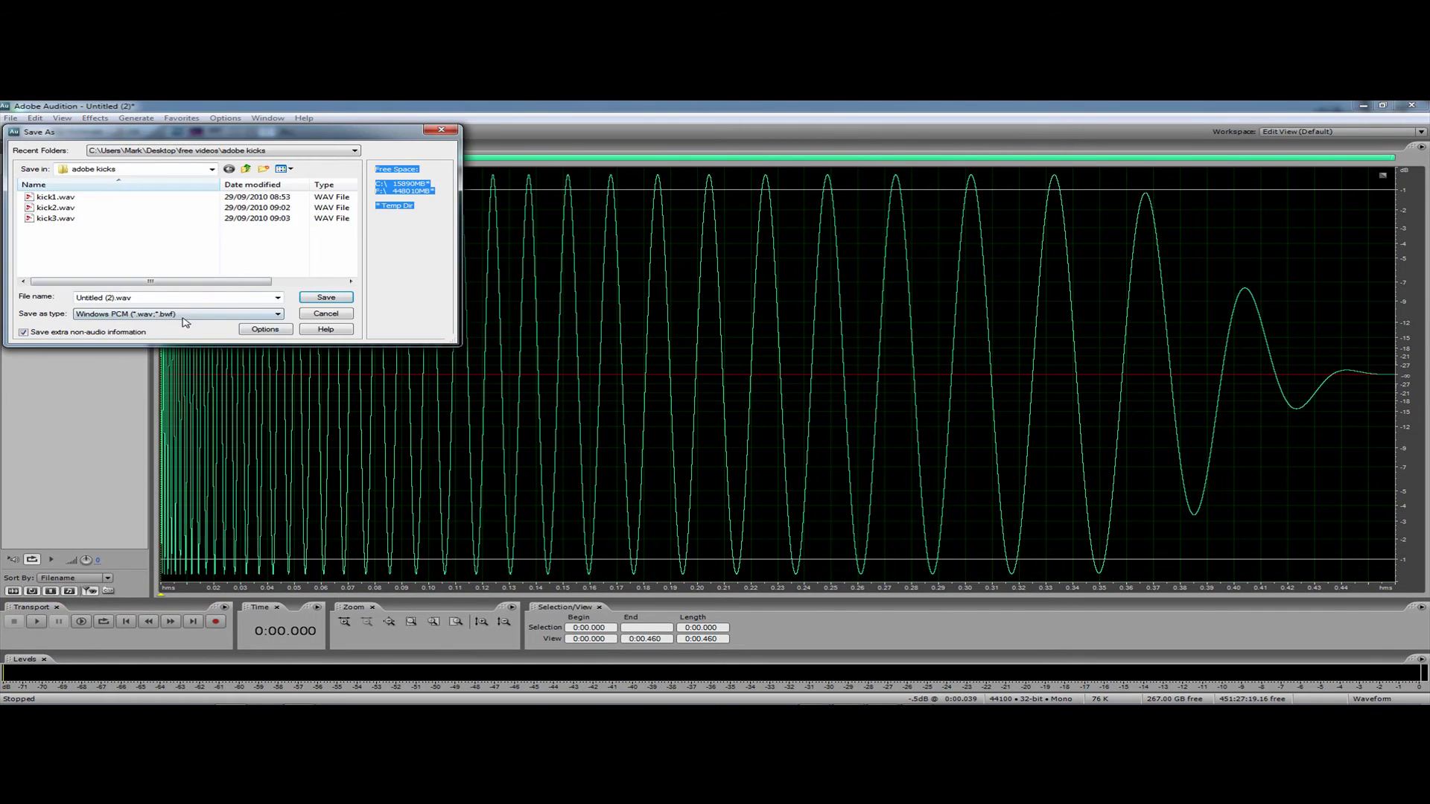
pyautogui.click(58, 221)
pyautogui.click(98, 297)
pyautogui.click(98, 297)
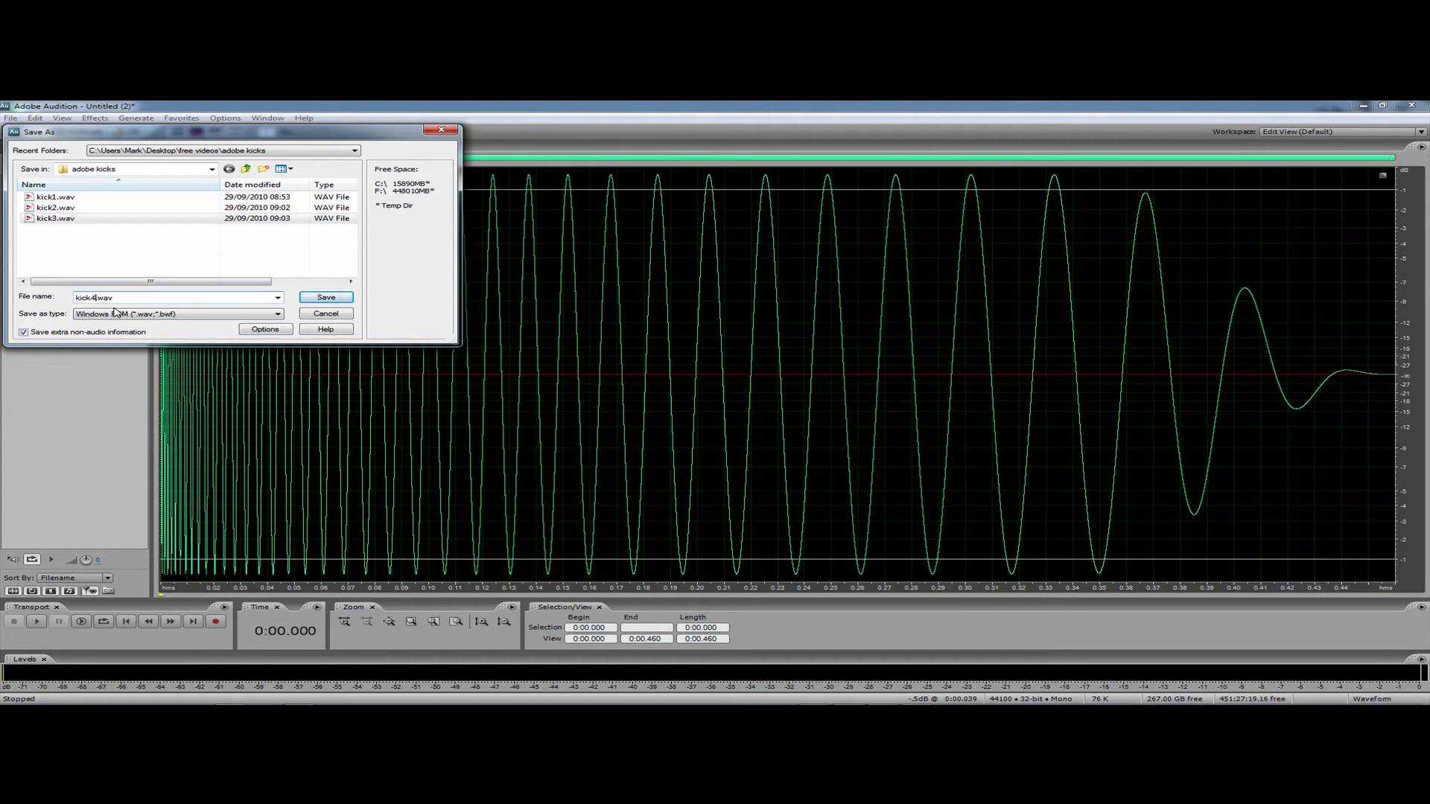
pyautogui.click(326, 297)
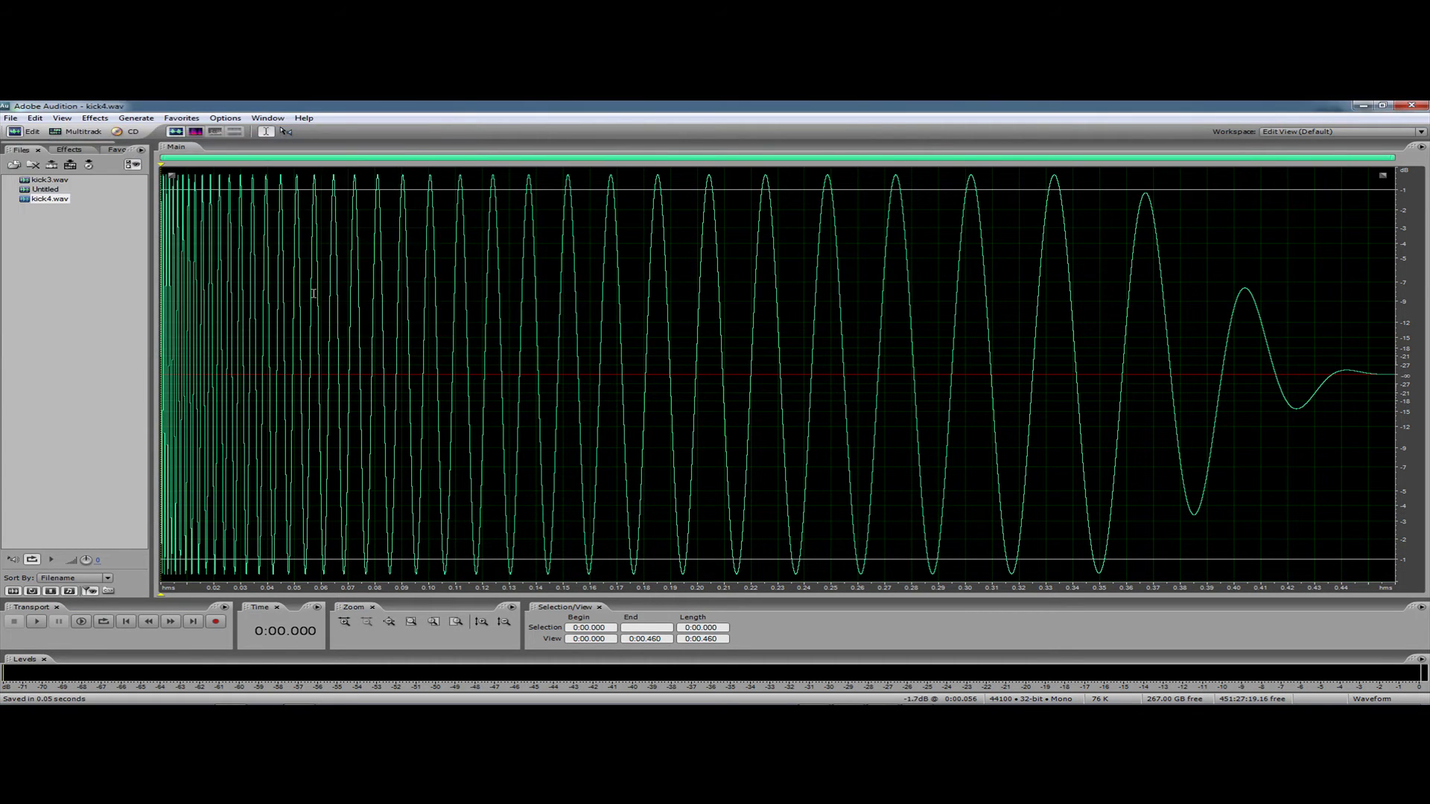
# - Reopen the Pitch Bender on kick4.wav, set its range to 6 semitones and preview the bend
pyautogui.click(91, 119)
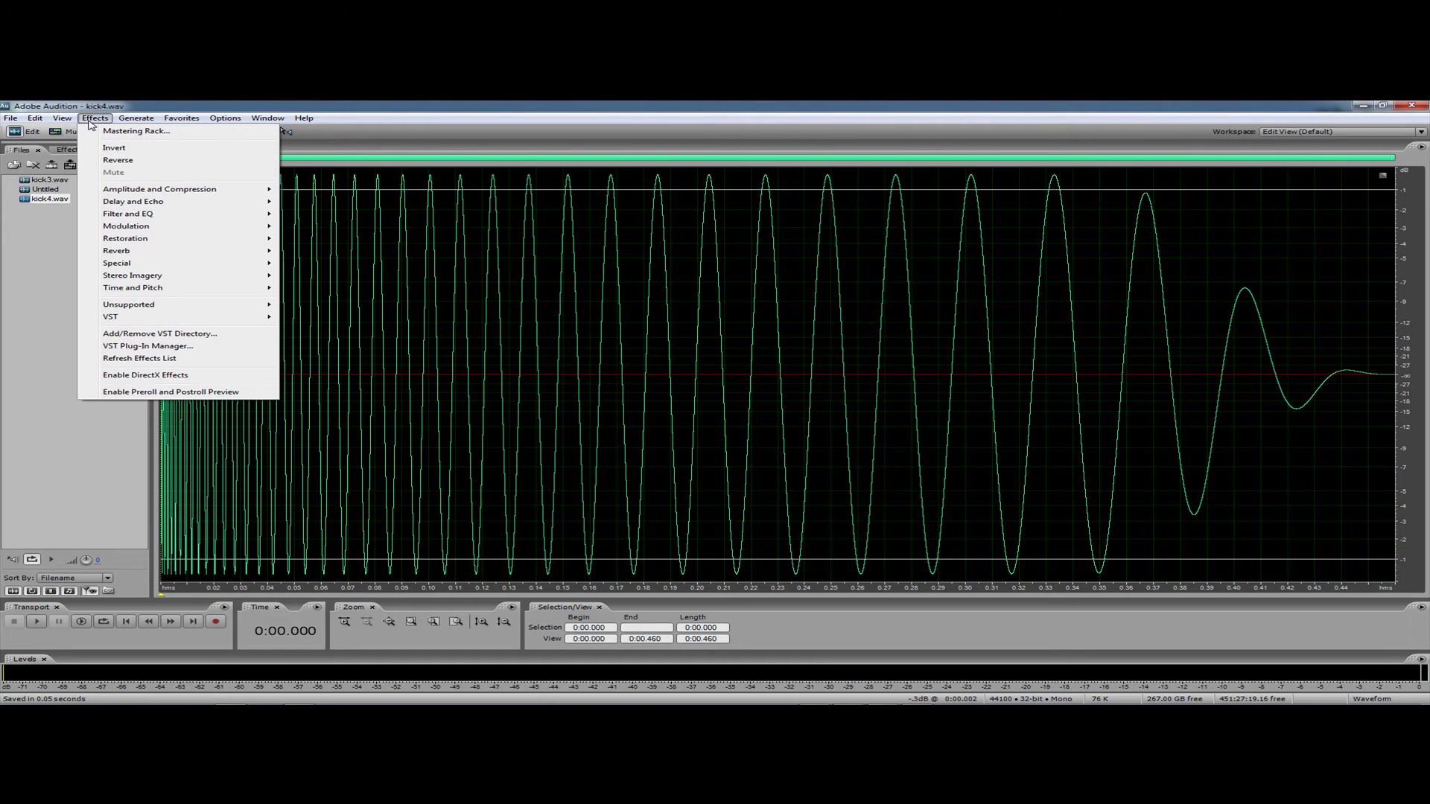
pyautogui.moveTo(216, 289)
pyautogui.click(330, 289)
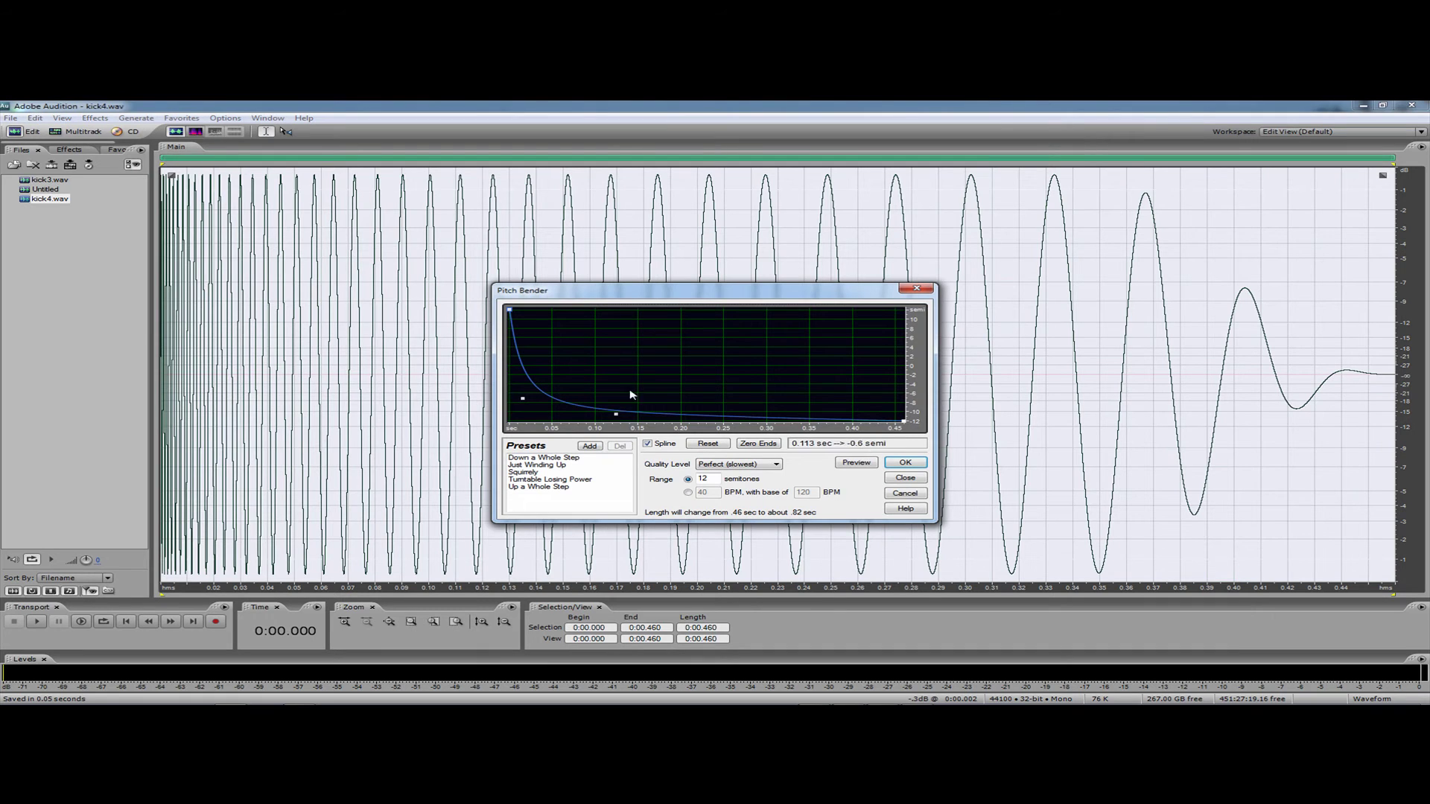
pyautogui.moveTo(711, 479); pyautogui.dragTo(639, 479)
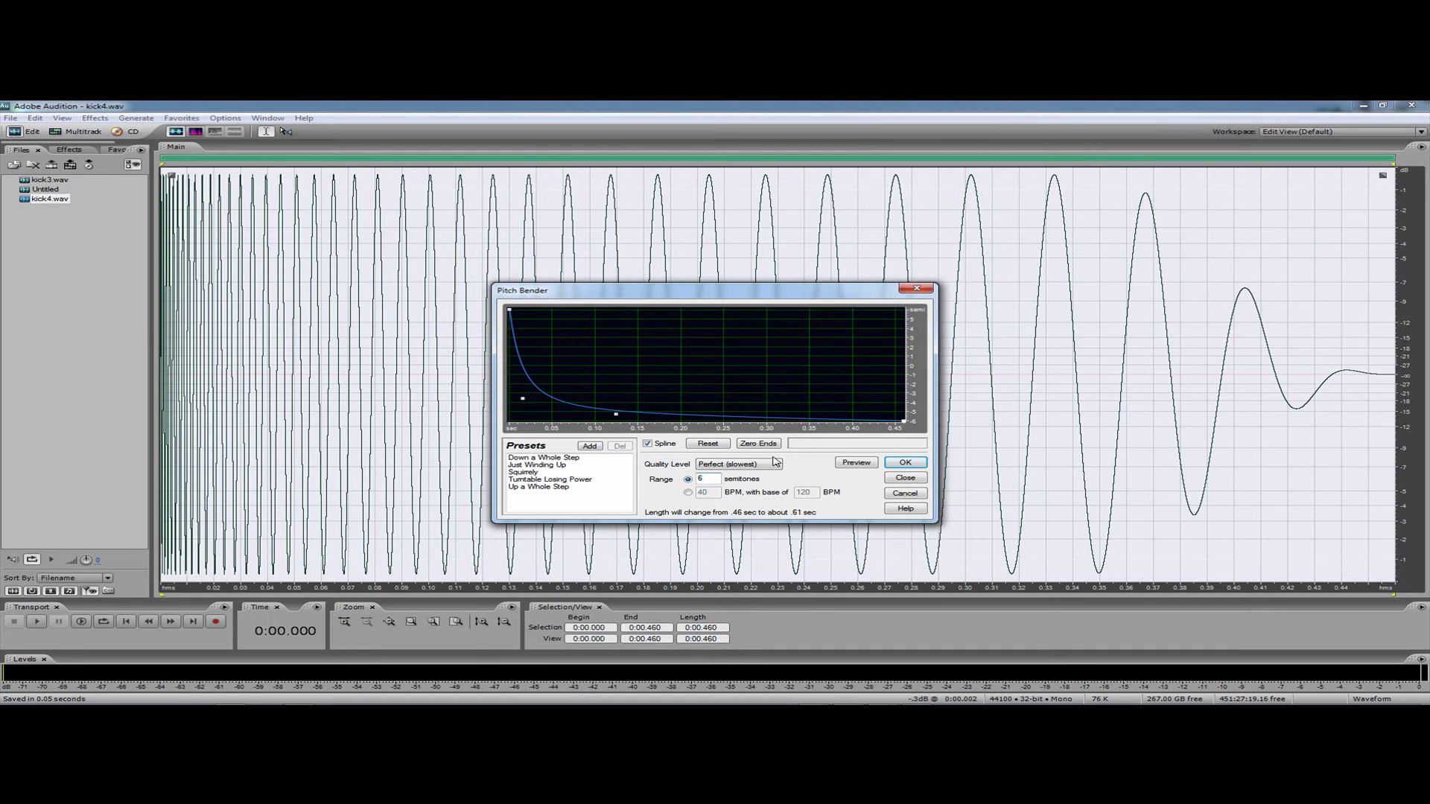
pyautogui.click(854, 464)
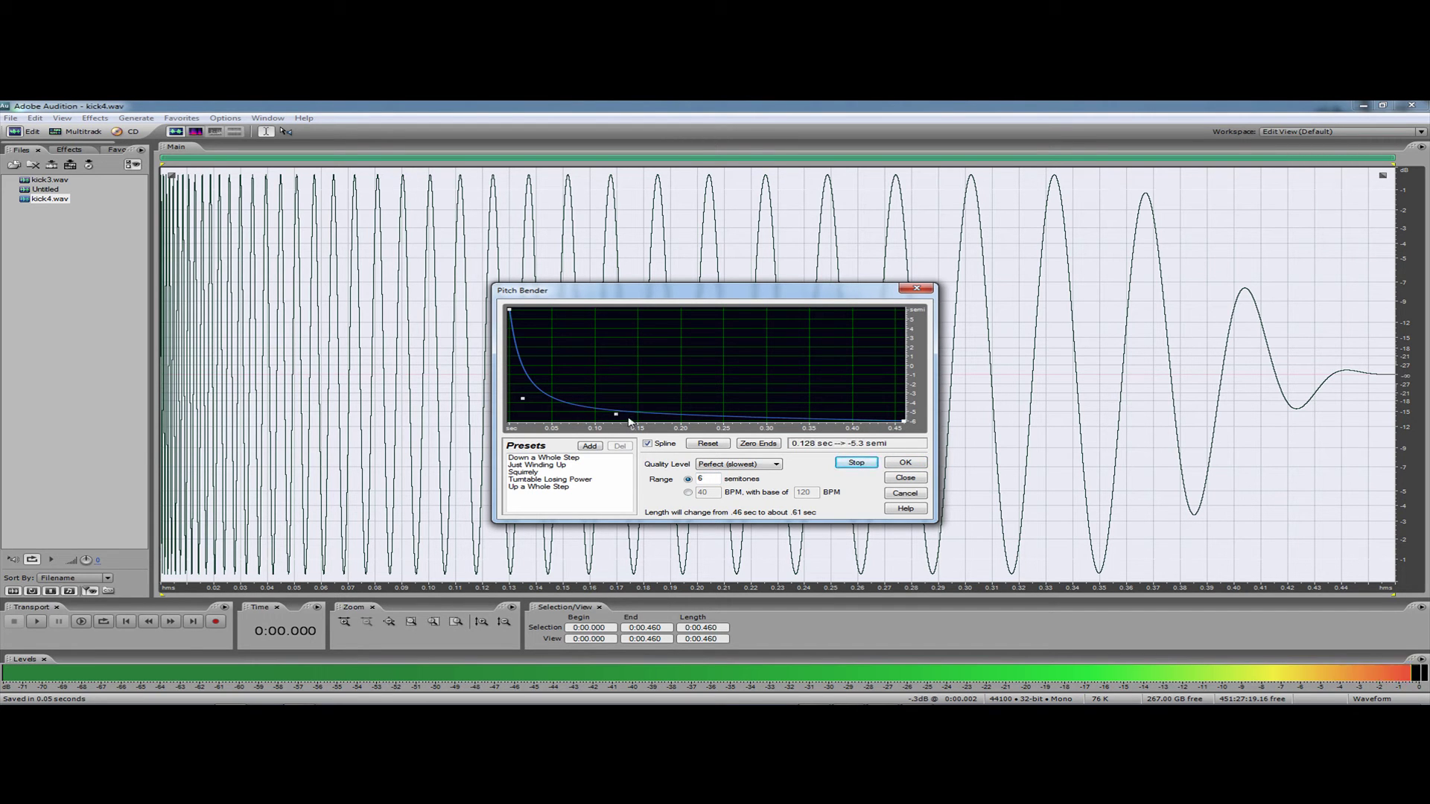
# - Reshape the bend curve to reach -6 semitones by about 0.12 s, lower the early point slightly while previewing, and apply it
pyautogui.moveTo(617, 418); pyautogui.dragTo(642, 443)
pyautogui.click(856, 462)
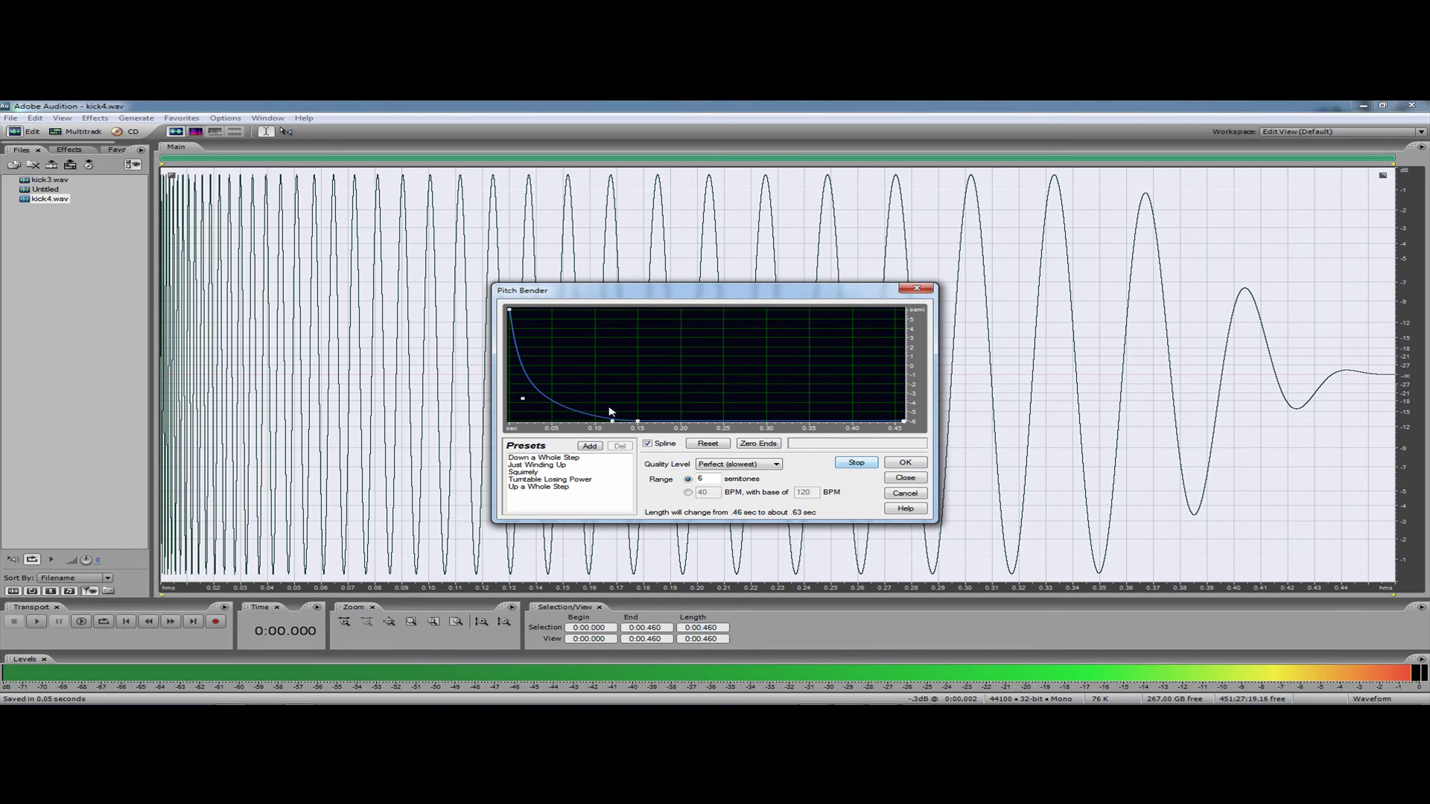
pyautogui.click(857, 462)
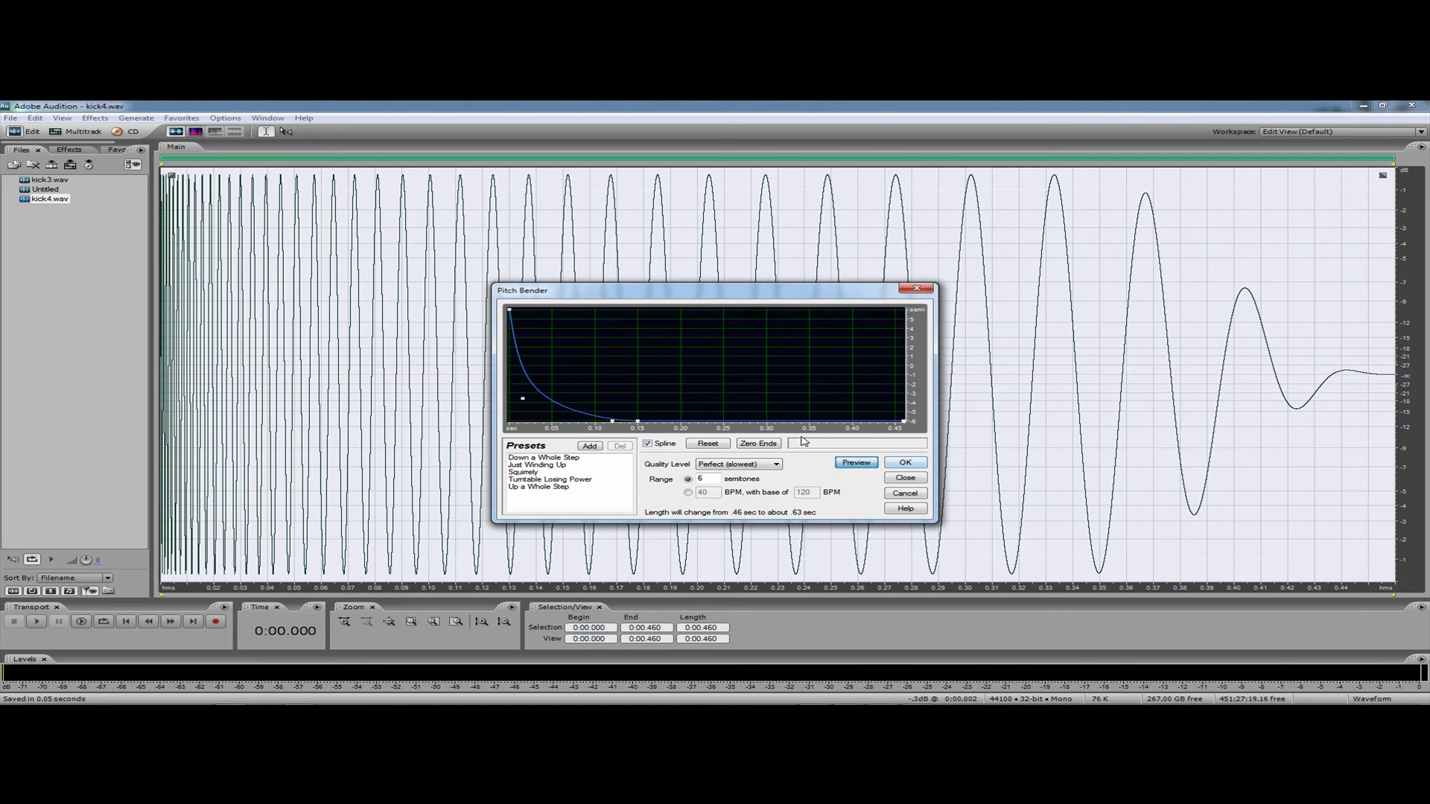
pyautogui.moveTo(526, 400)
pyautogui.mouseDown()
pyautogui.moveTo(611, 338)
pyautogui.moveTo(655, 328)
pyautogui.moveTo(558, 345)
pyautogui.moveTo(507, 429)
pyautogui.moveTo(553, 404)
pyautogui.mouseUp()
pyautogui.click(855, 464)
pyautogui.moveTo(509, 309)
pyautogui.mouseDown()
pyautogui.moveTo(501, 408)
pyautogui.moveTo(509, 308)
pyautogui.mouseUp()
pyautogui.click(548, 415)
pyautogui.moveTo(550, 419); pyautogui.dragTo(525, 405)
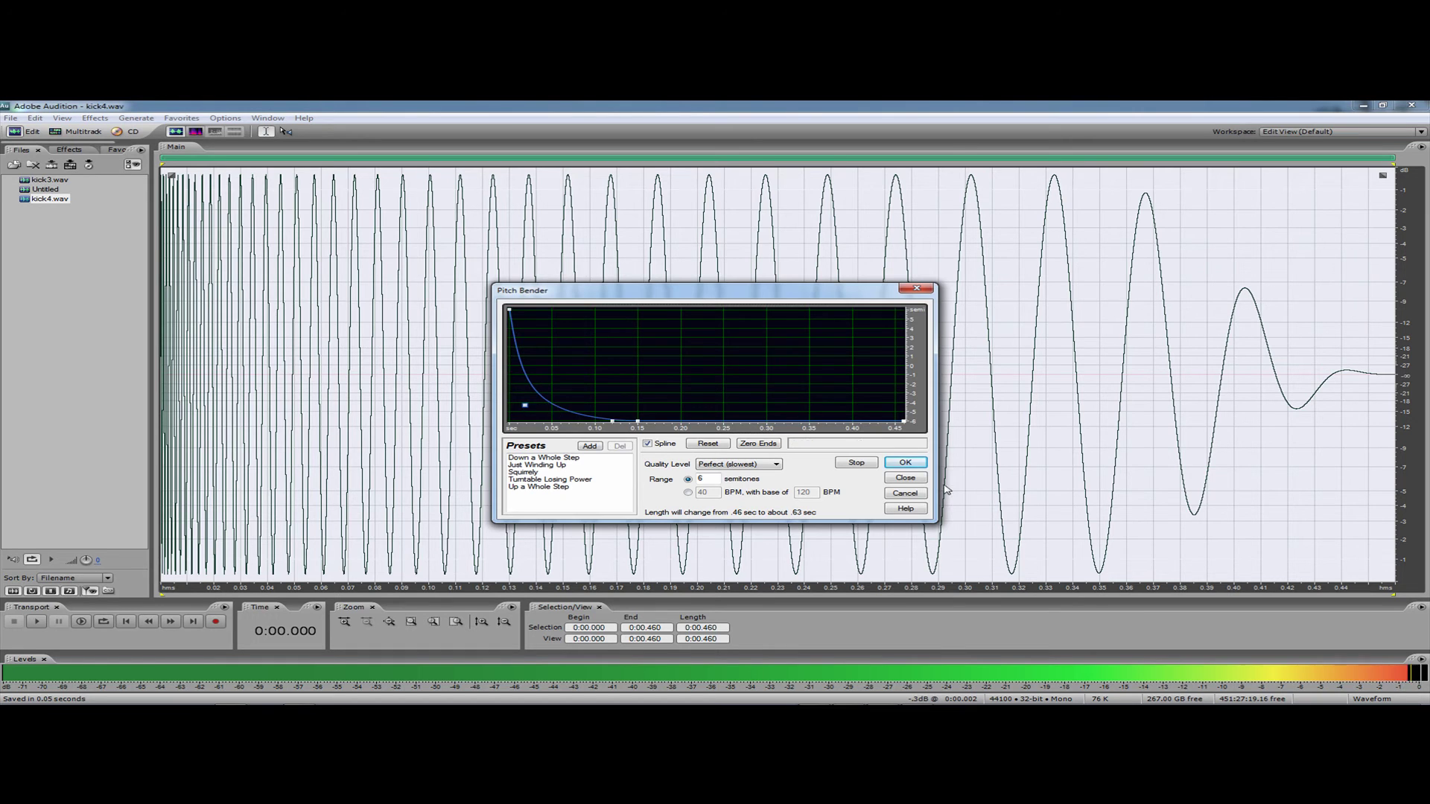
pyautogui.click(905, 463)
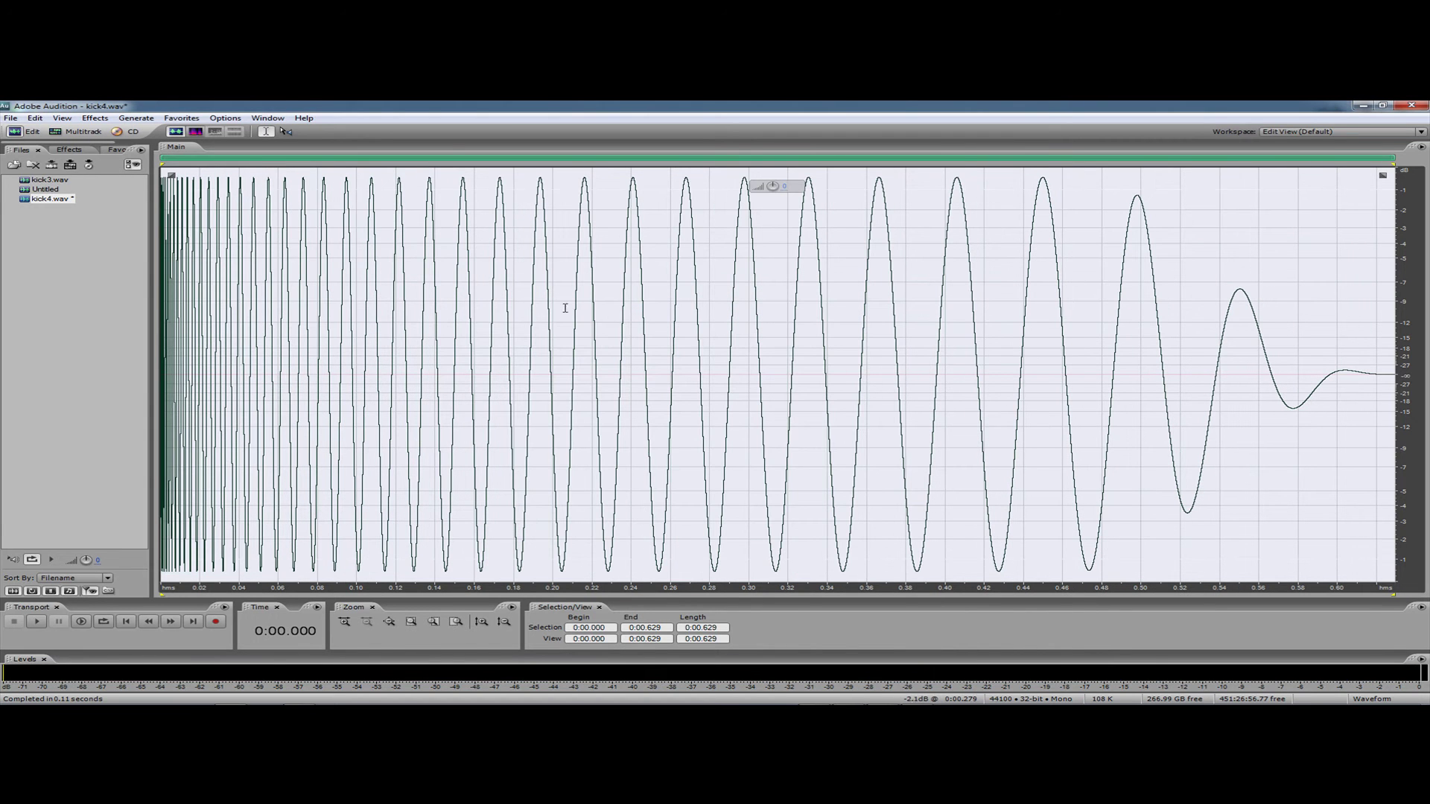
# - Preview and apply the Pitch Bender once more with the same falling 6-semitone curve
pyautogui.click(95, 118)
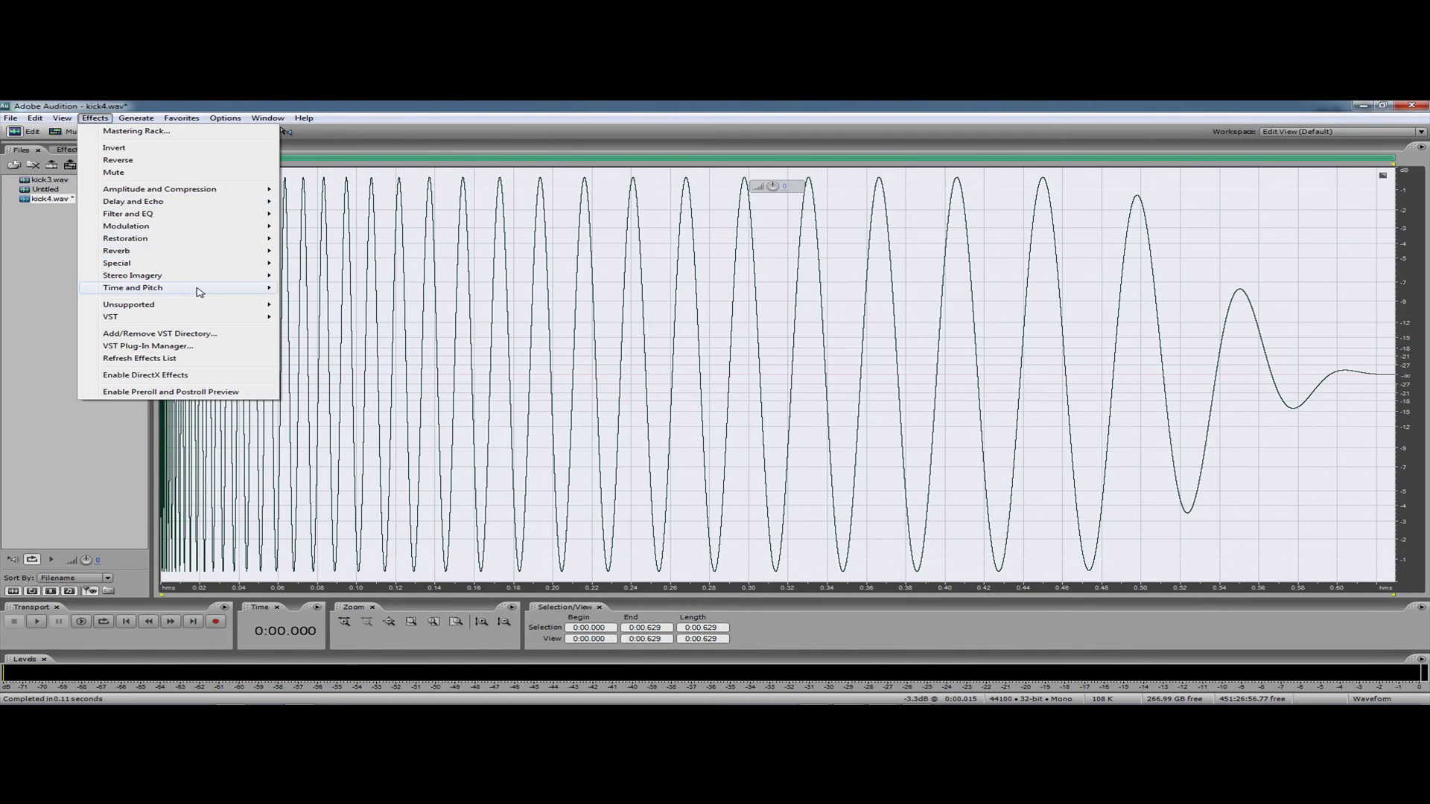
pyautogui.moveTo(198, 289)
pyautogui.click(307, 291)
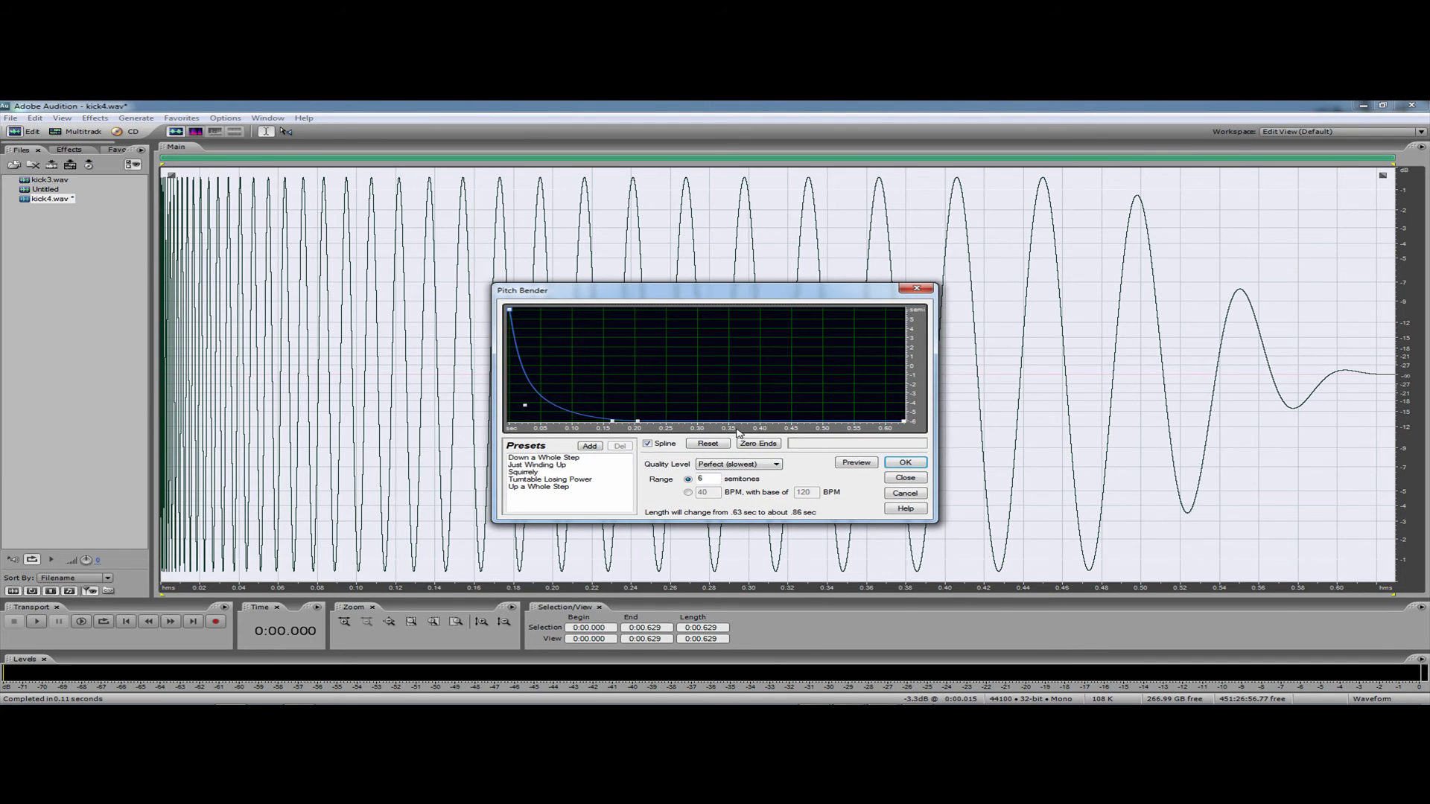
pyautogui.click(856, 462)
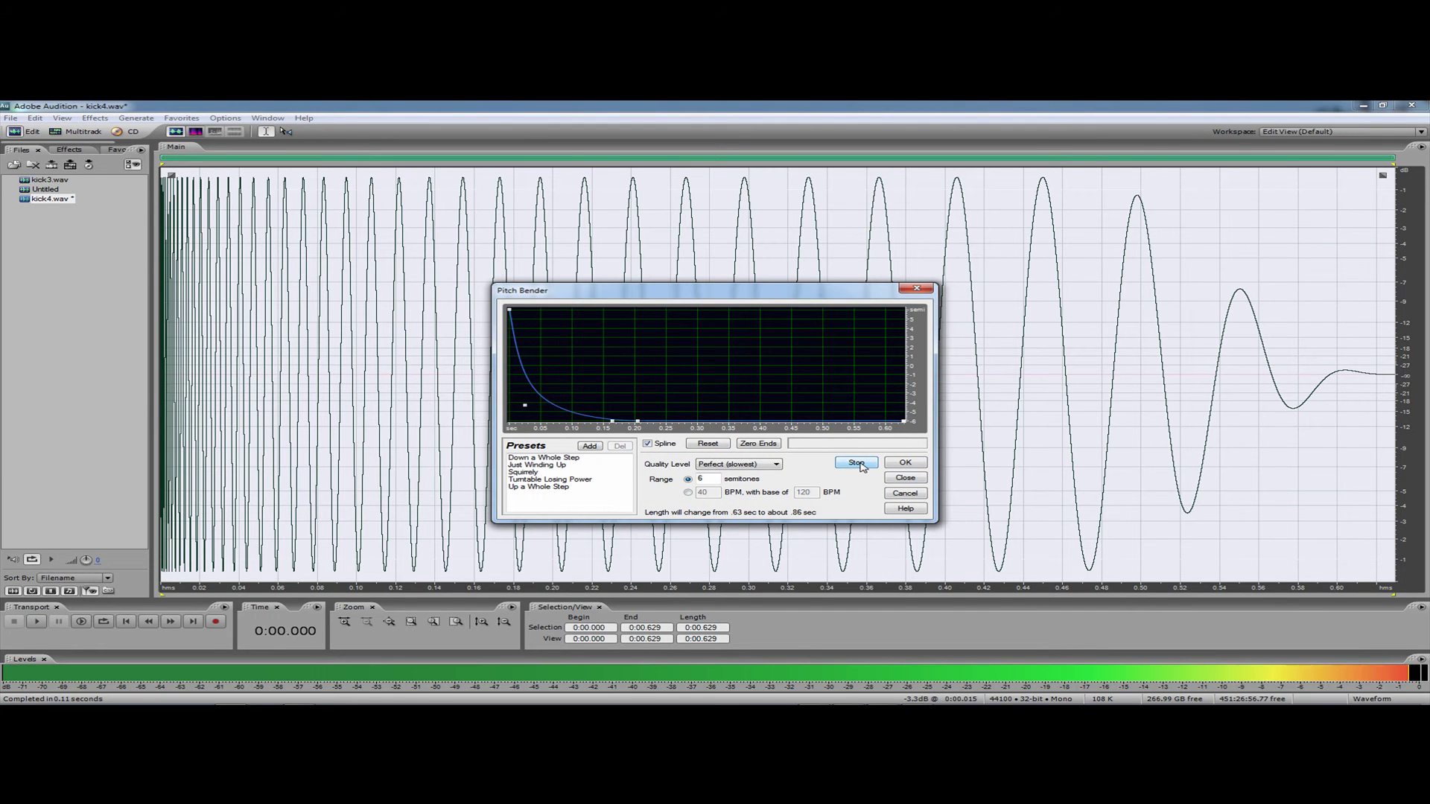
pyautogui.click(903, 464)
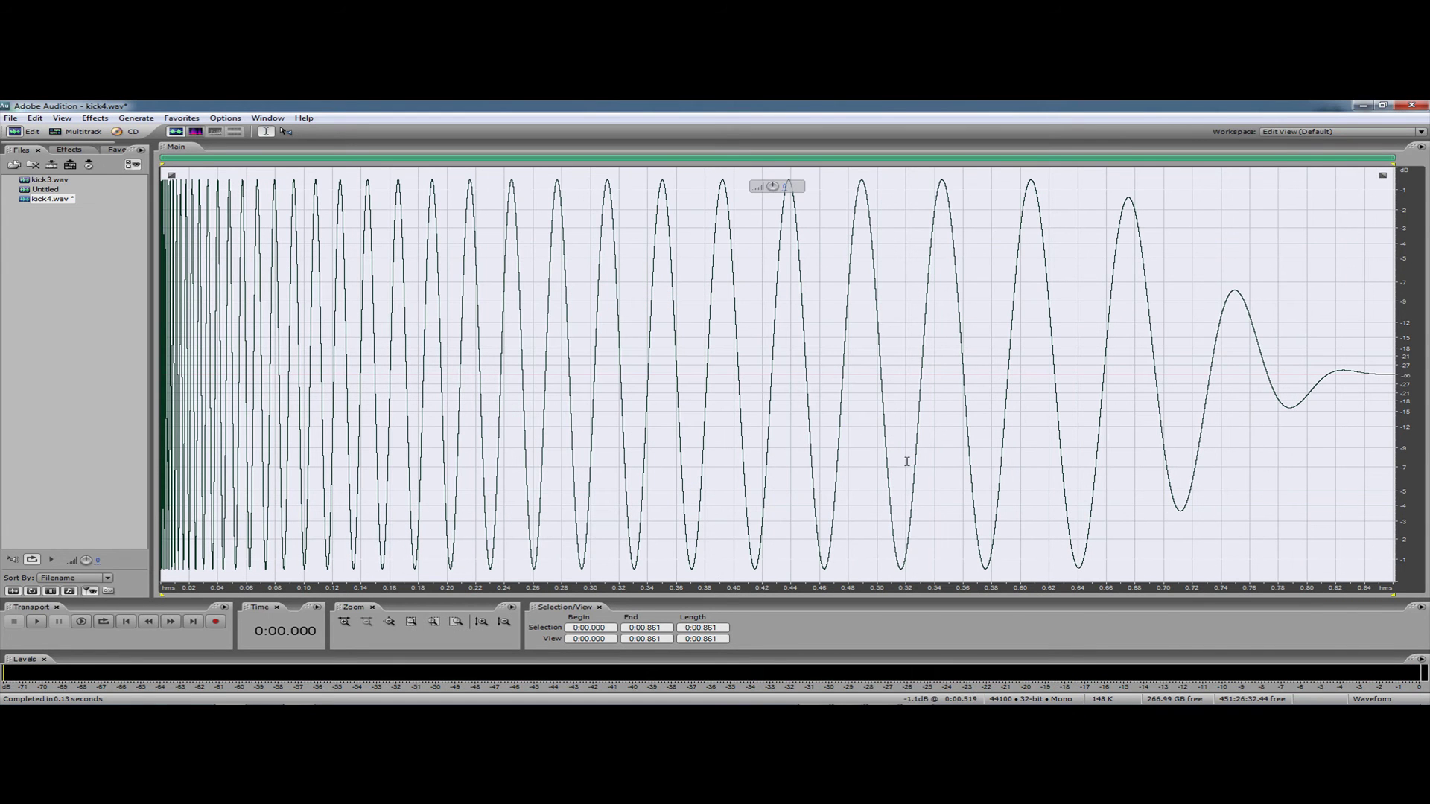
# - Delete the audio after 0.460 seconds and fade out the remaining tail from 0.360 seconds to the end
pyautogui.moveTo(820, 486); pyautogui.dragTo(1400, 417)
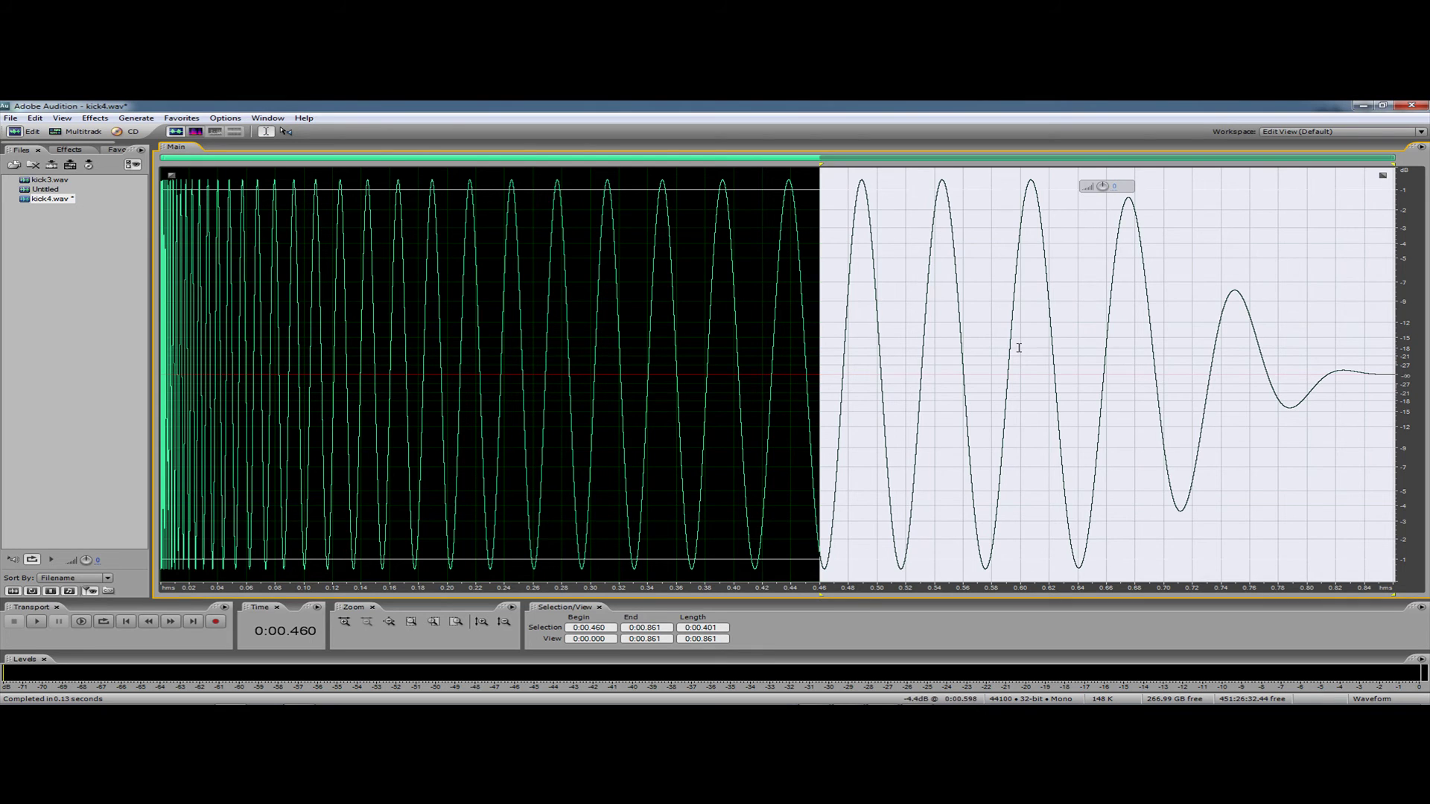
pyautogui.press('Delete')
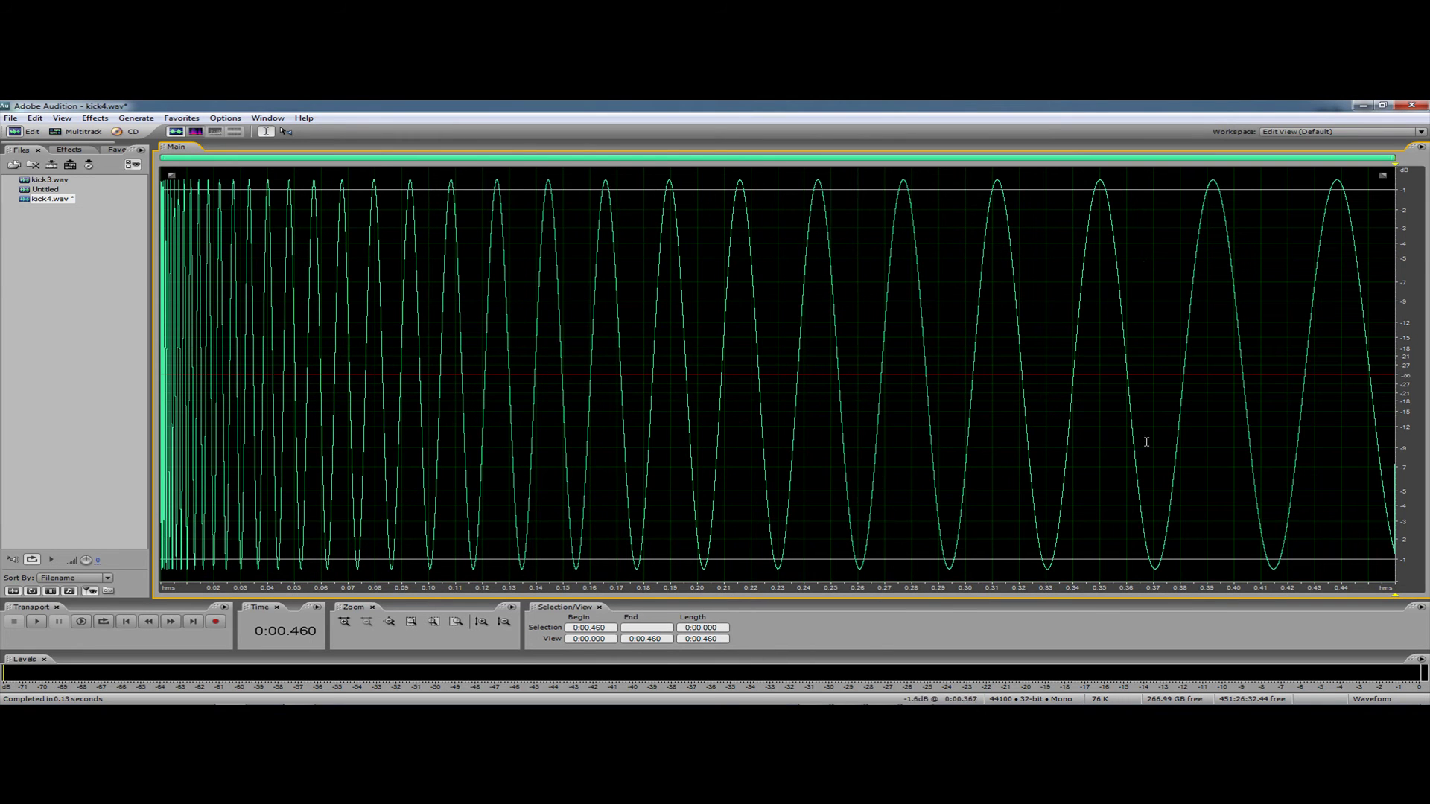
pyautogui.moveTo(1129, 430); pyautogui.dragTo(1396, 417)
pyautogui.click(136, 117)
pyautogui.moveTo(181, 119)
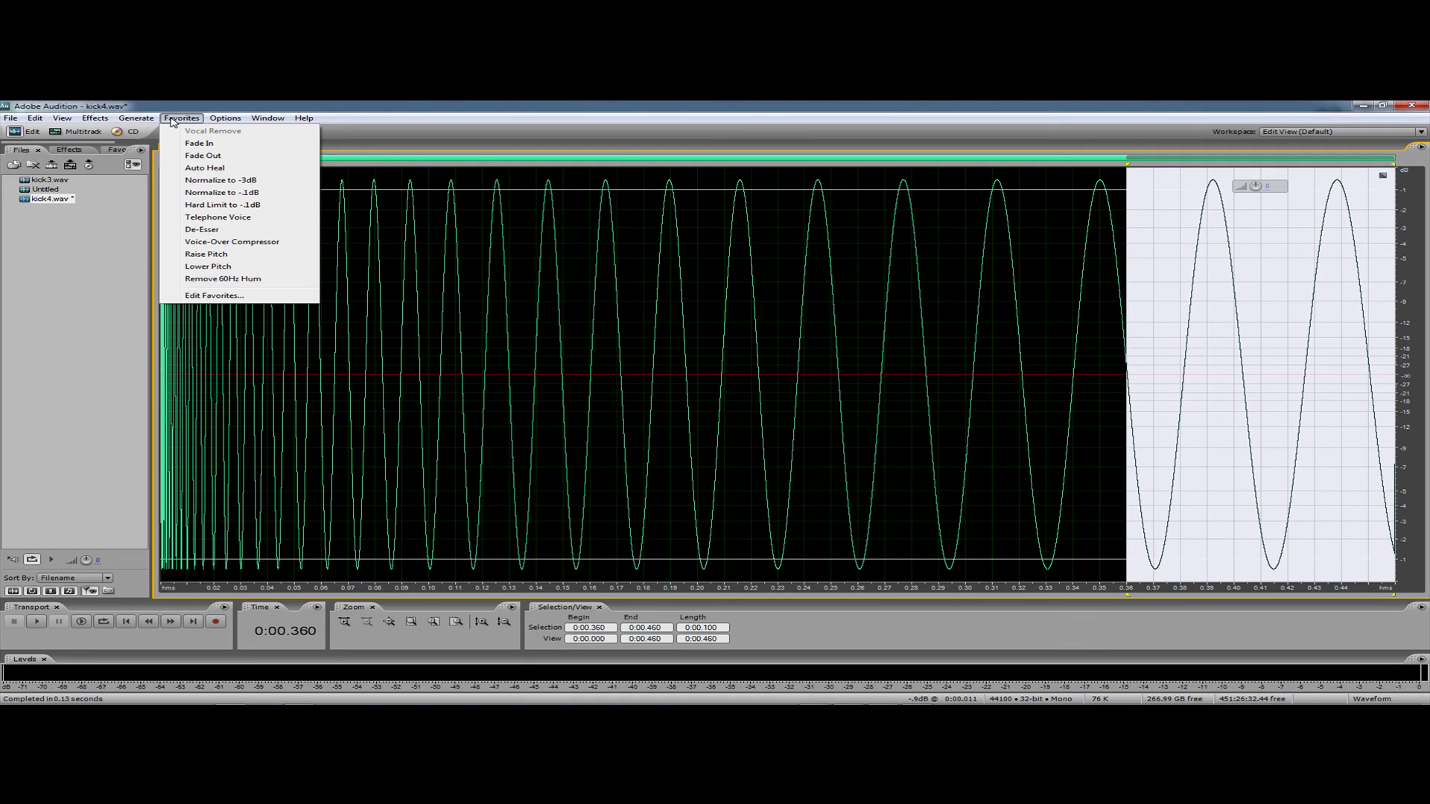
pyautogui.click(202, 155)
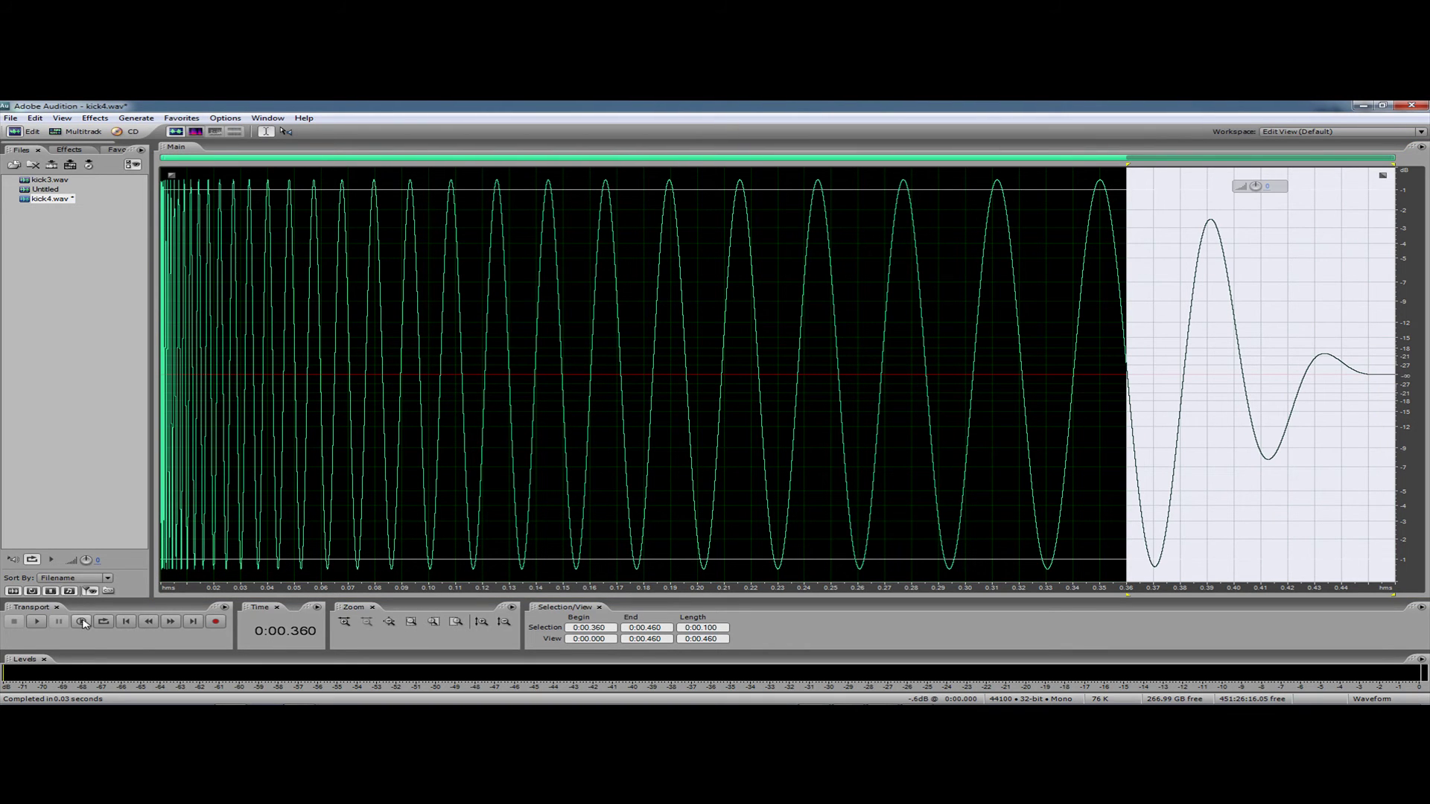
# - Play the faded kick from the beginning, including looped playback, and stop it
pyautogui.click(126, 621)
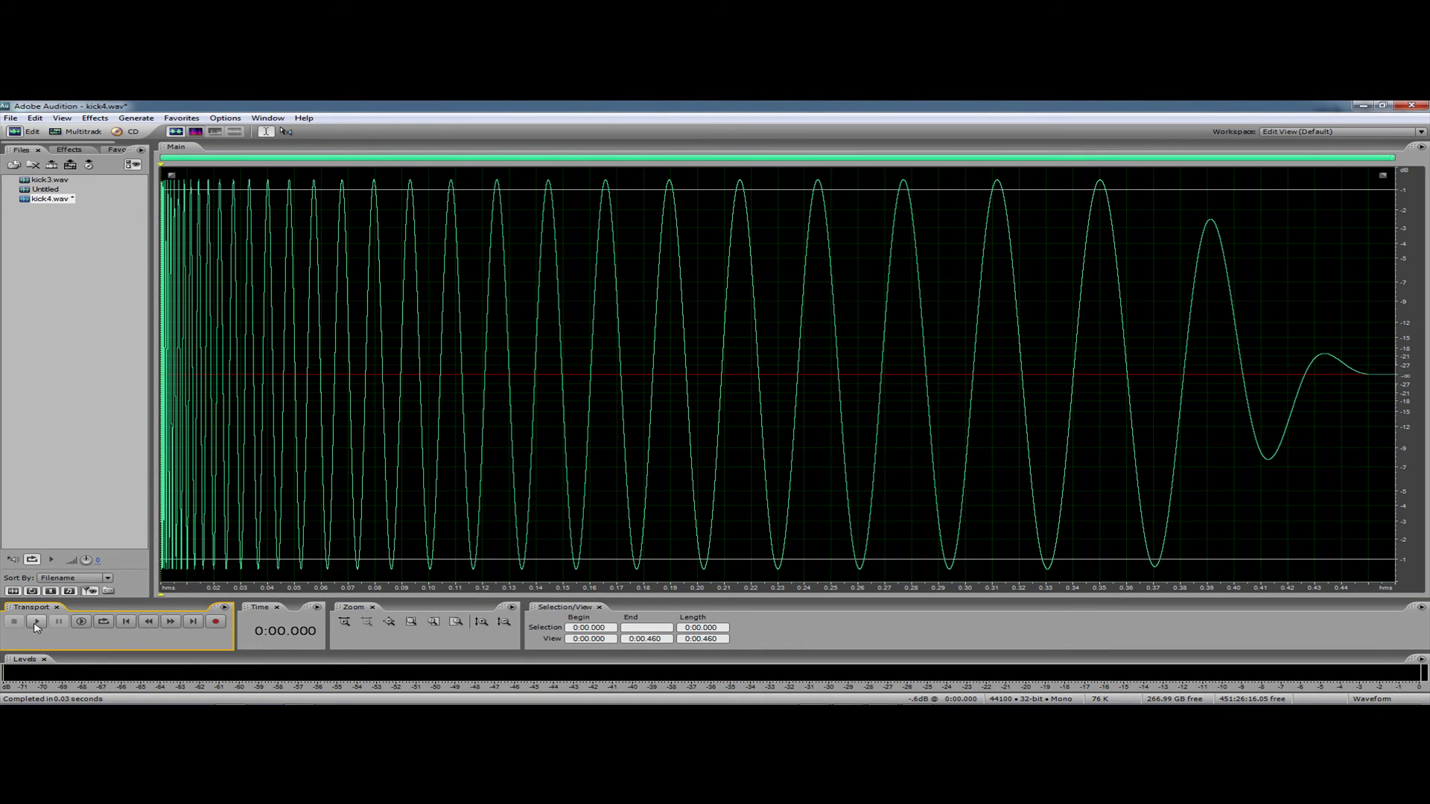
pyautogui.click(81, 622)
pyautogui.click(81, 621)
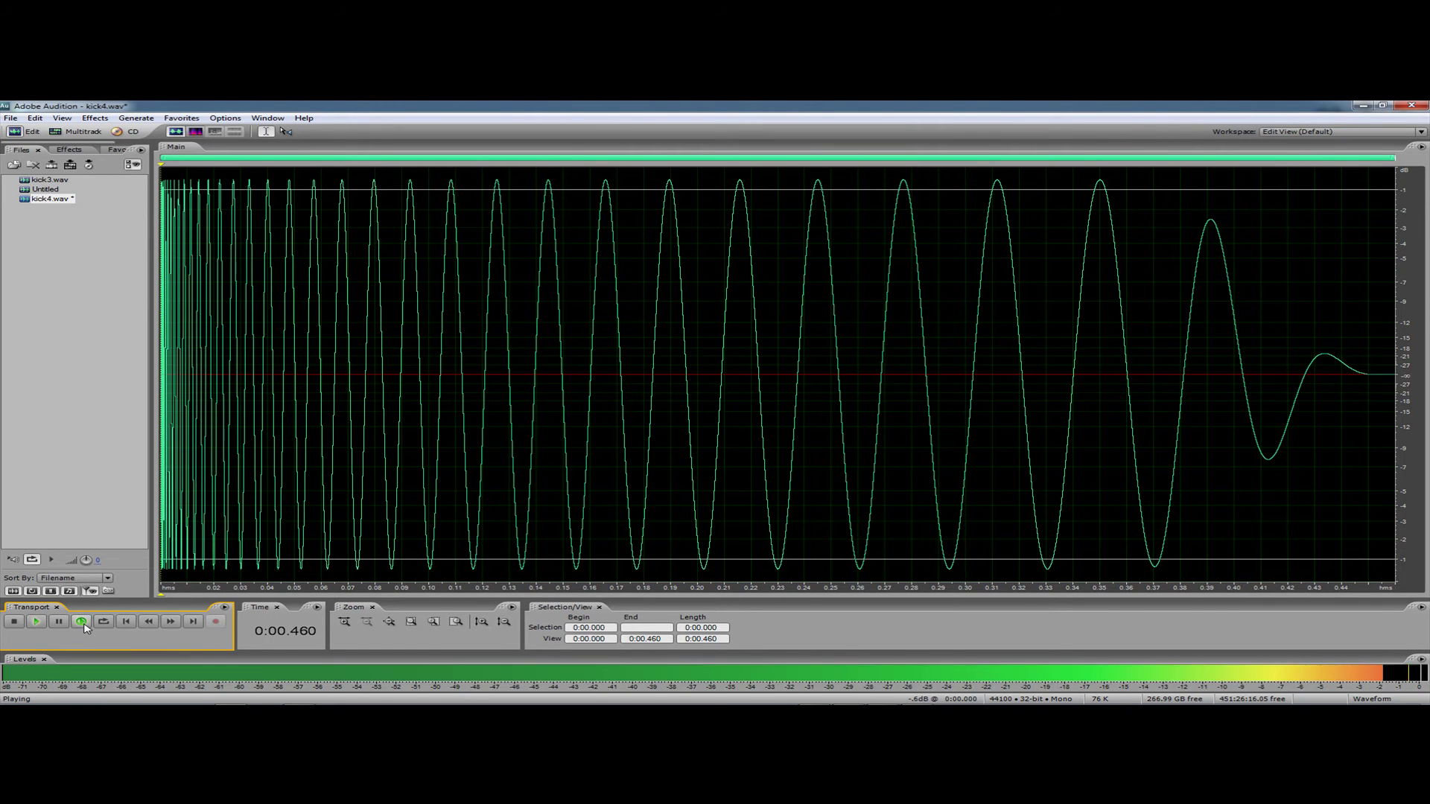
pyautogui.click(83, 624)
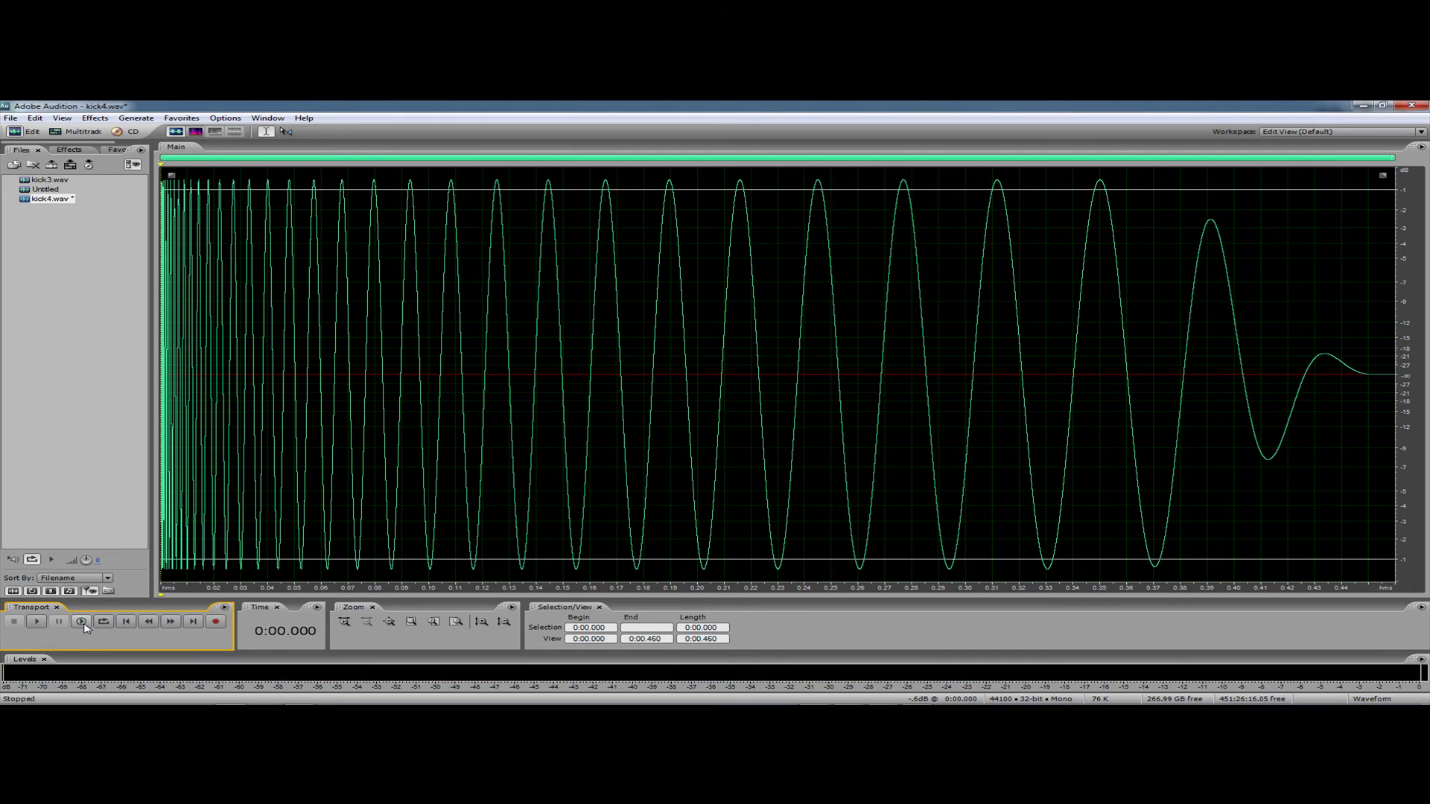
pyautogui.click(97, 624)
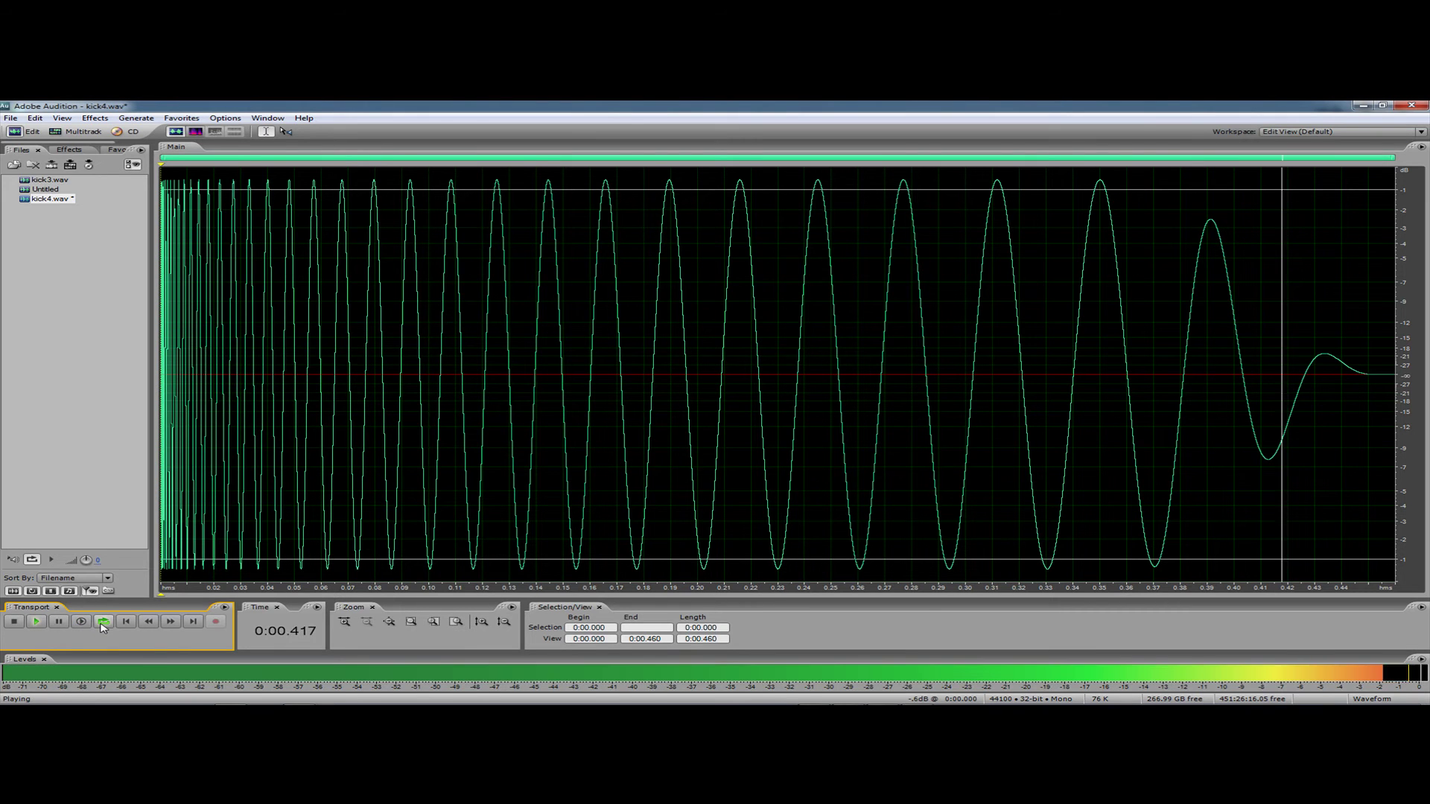
pyautogui.click(66, 624)
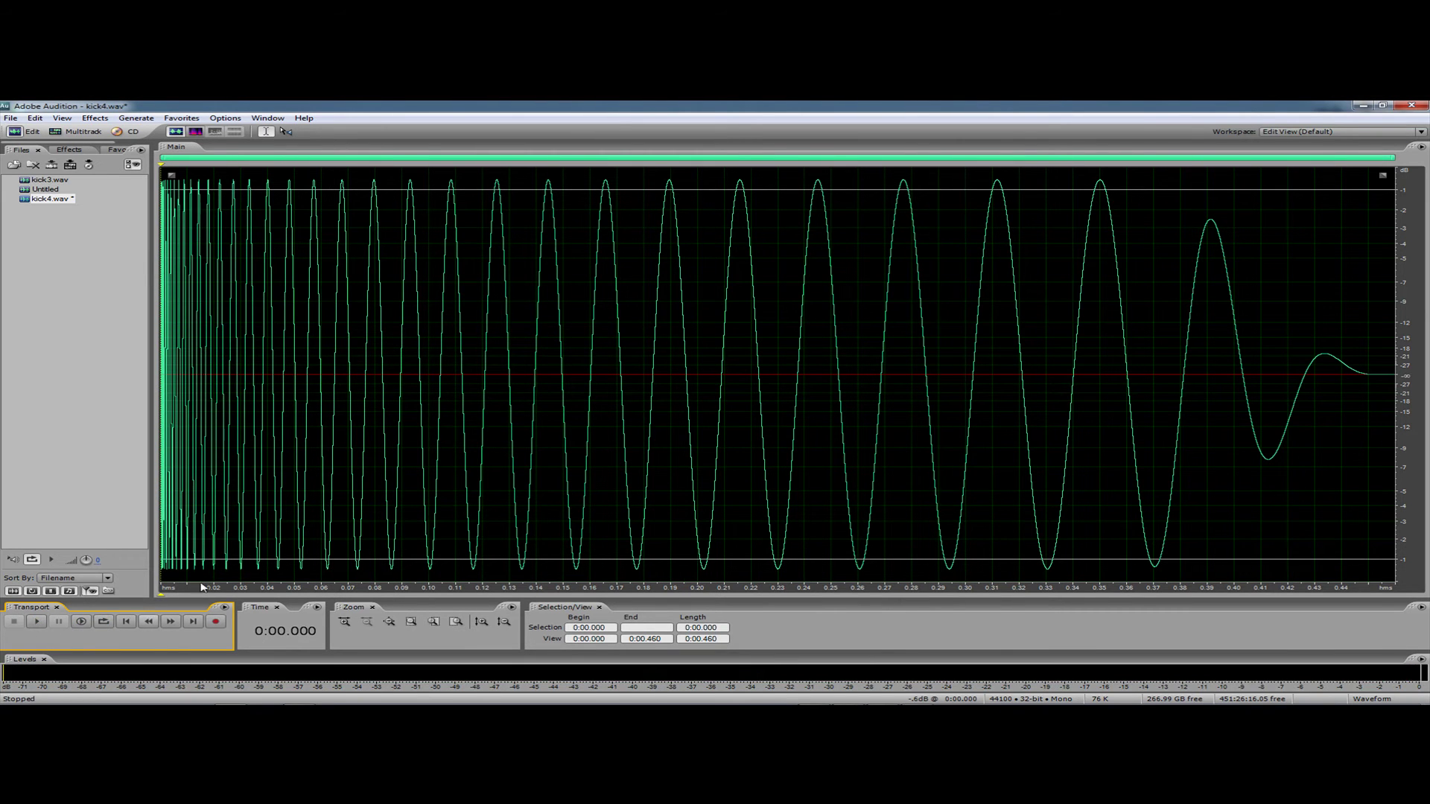
# - Save the new version as kick5.wav in the adobe kicks folder
pyautogui.click(12, 119)
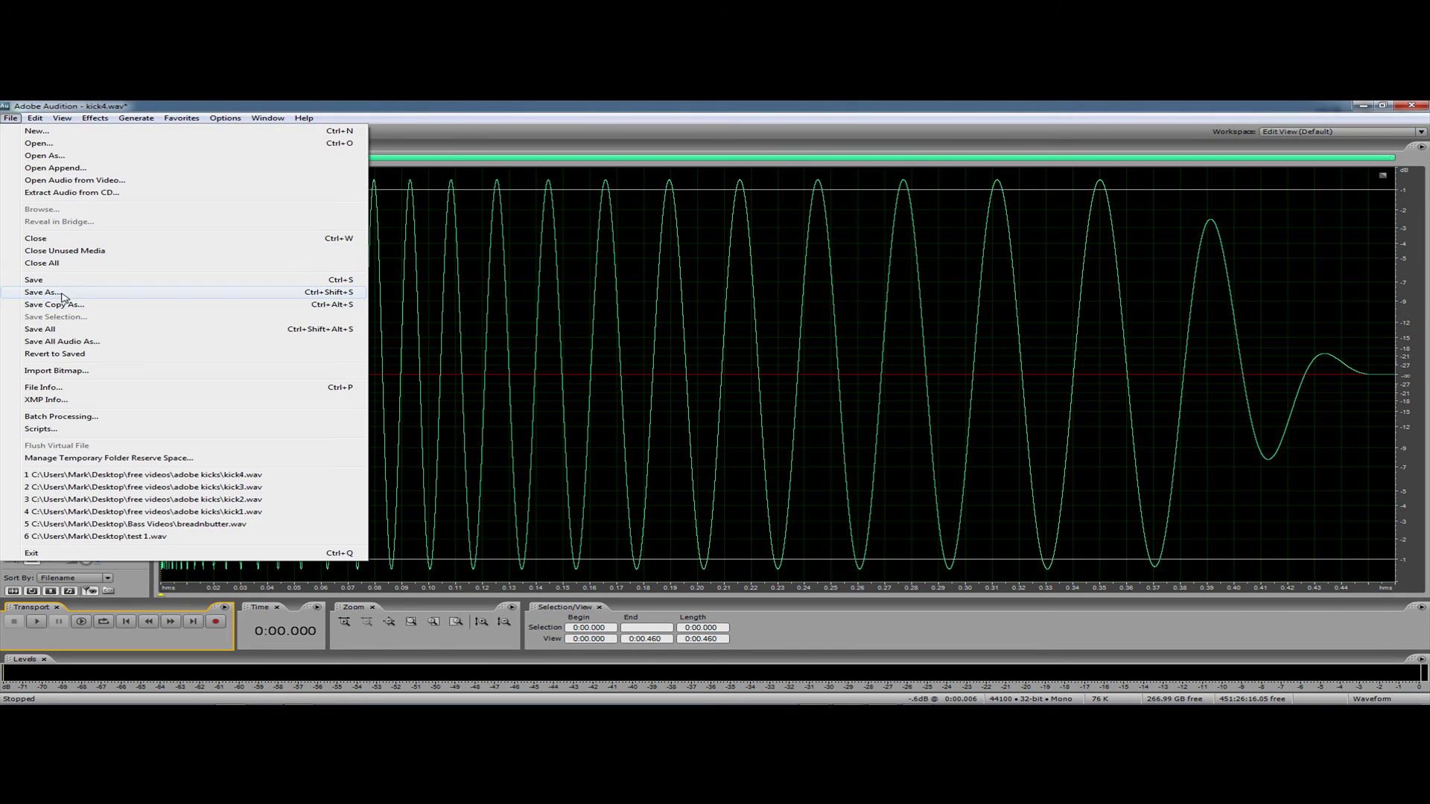
pyautogui.click(63, 294)
pyautogui.click(56, 232)
pyautogui.click(94, 298)
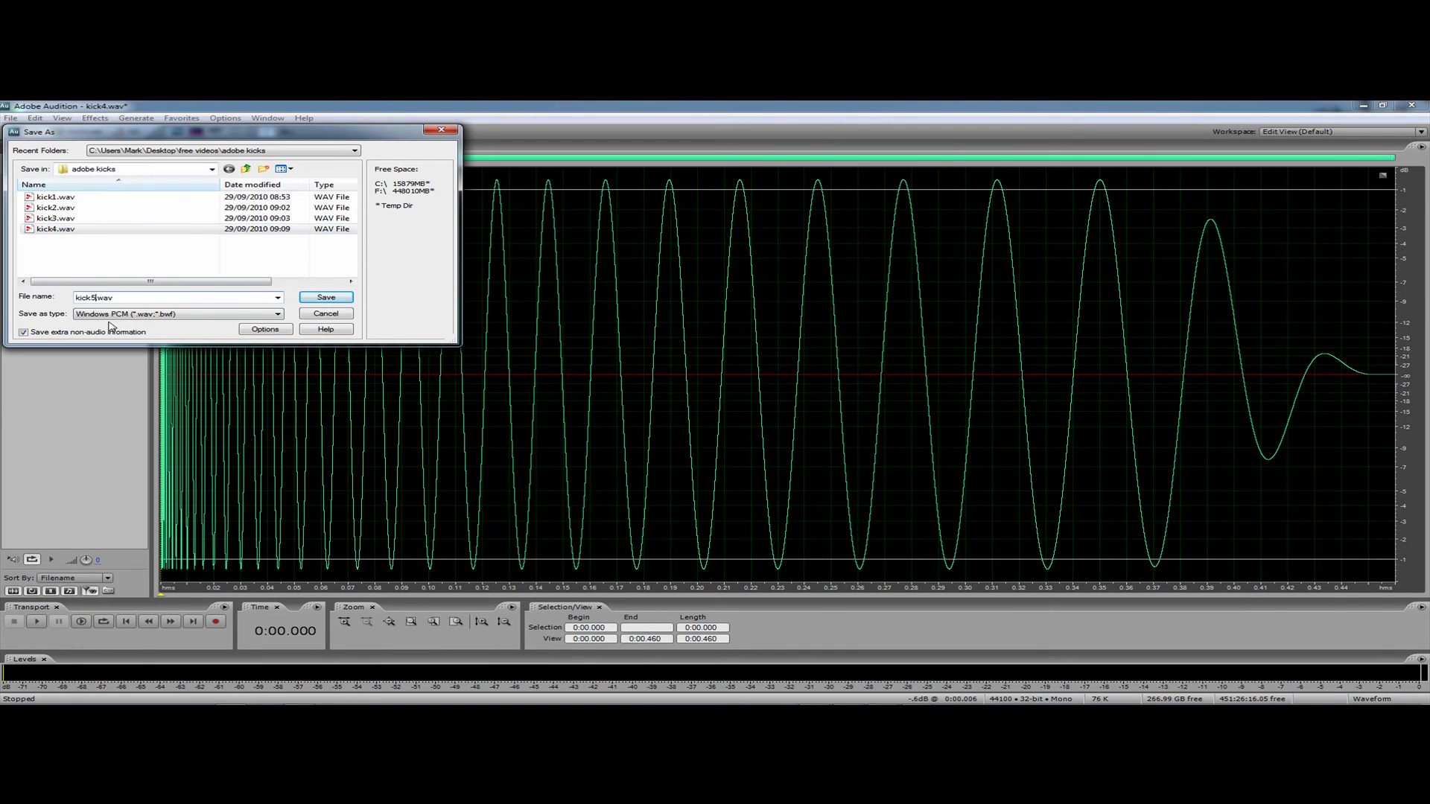
pyautogui.write('5')
pyautogui.press('Return')
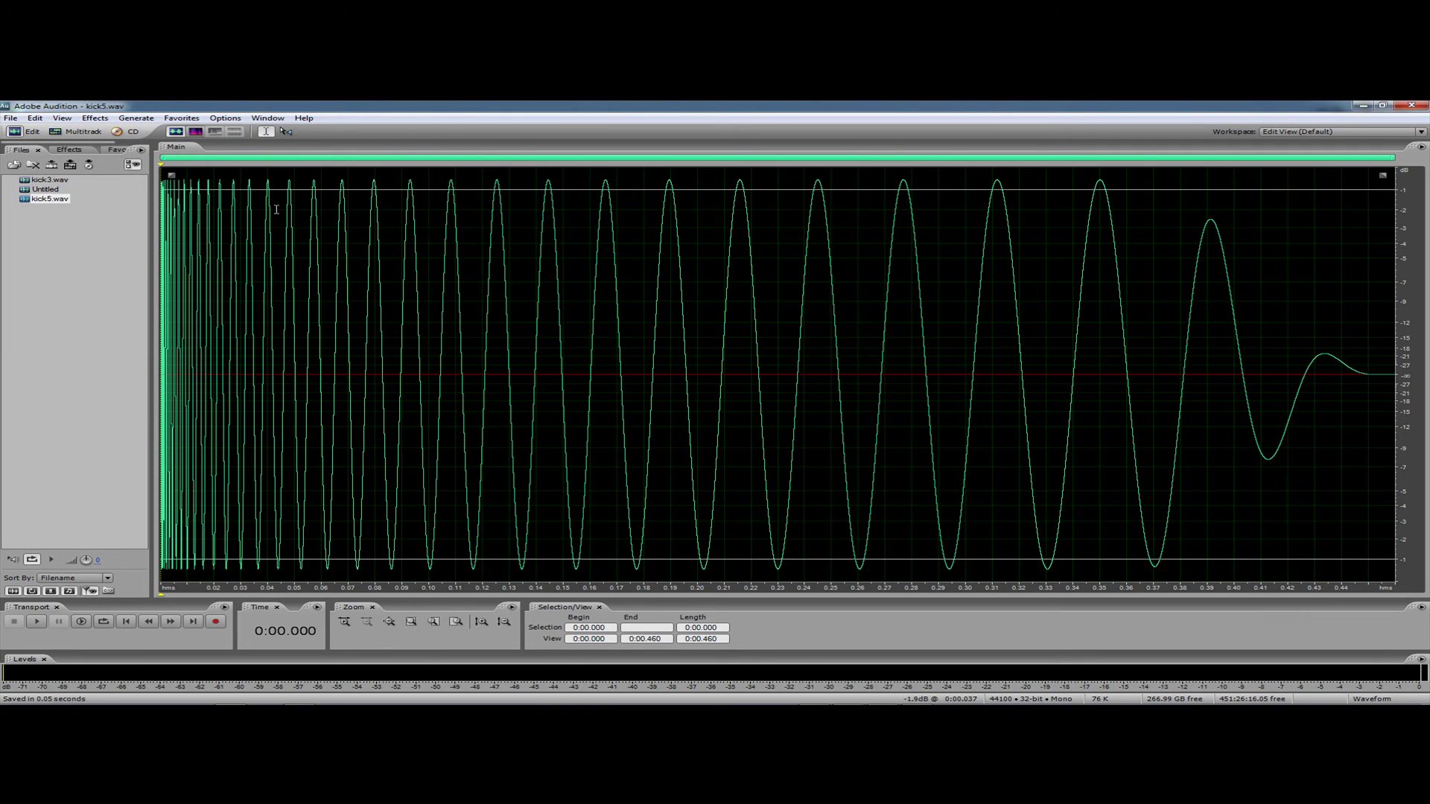
# - Preview the Pitch Bender on the whole kick at 6 semitones and at 3 semitones, closing it without applying
pyautogui.click(94, 118)
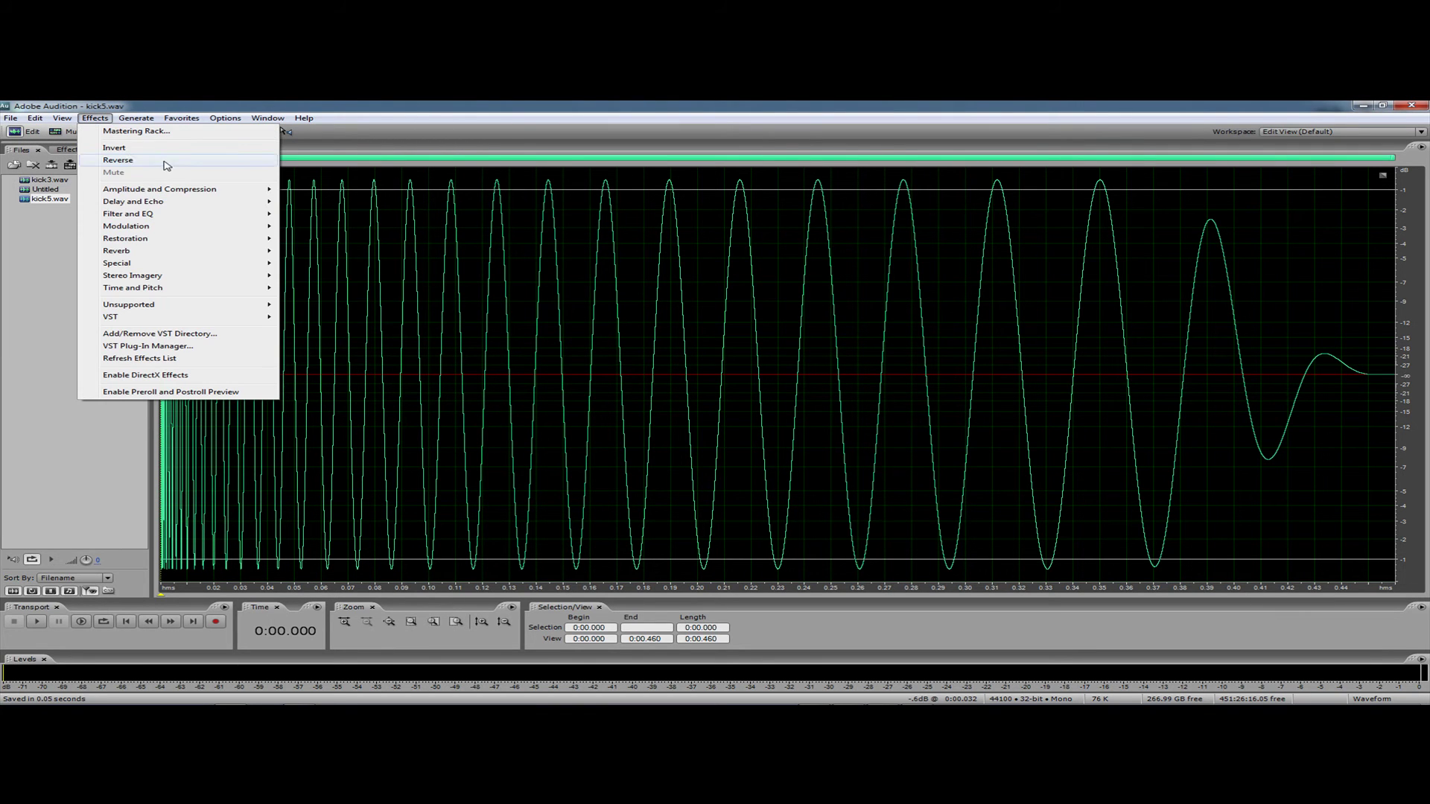
pyautogui.moveTo(192, 289)
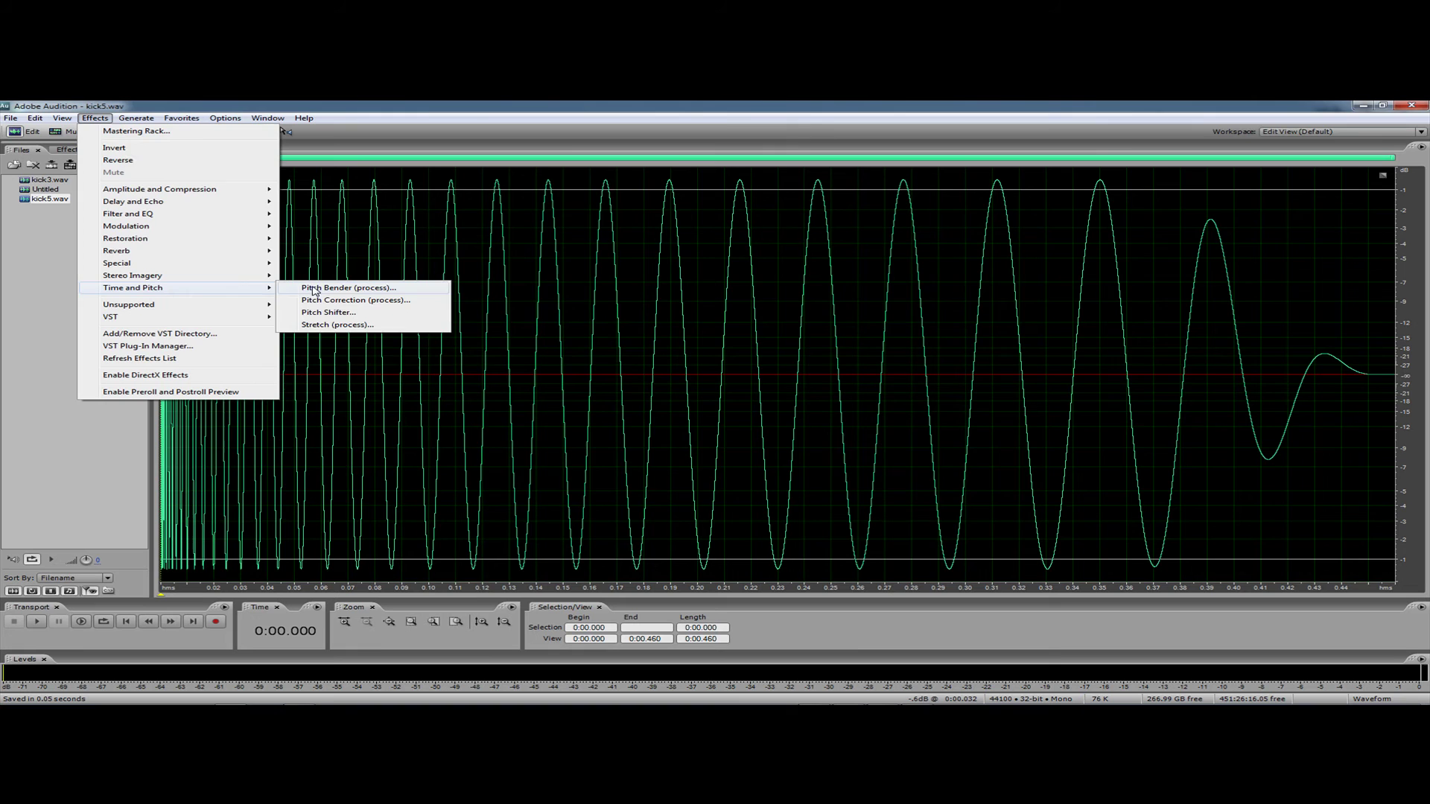
pyautogui.click(346, 289)
pyautogui.click(866, 465)
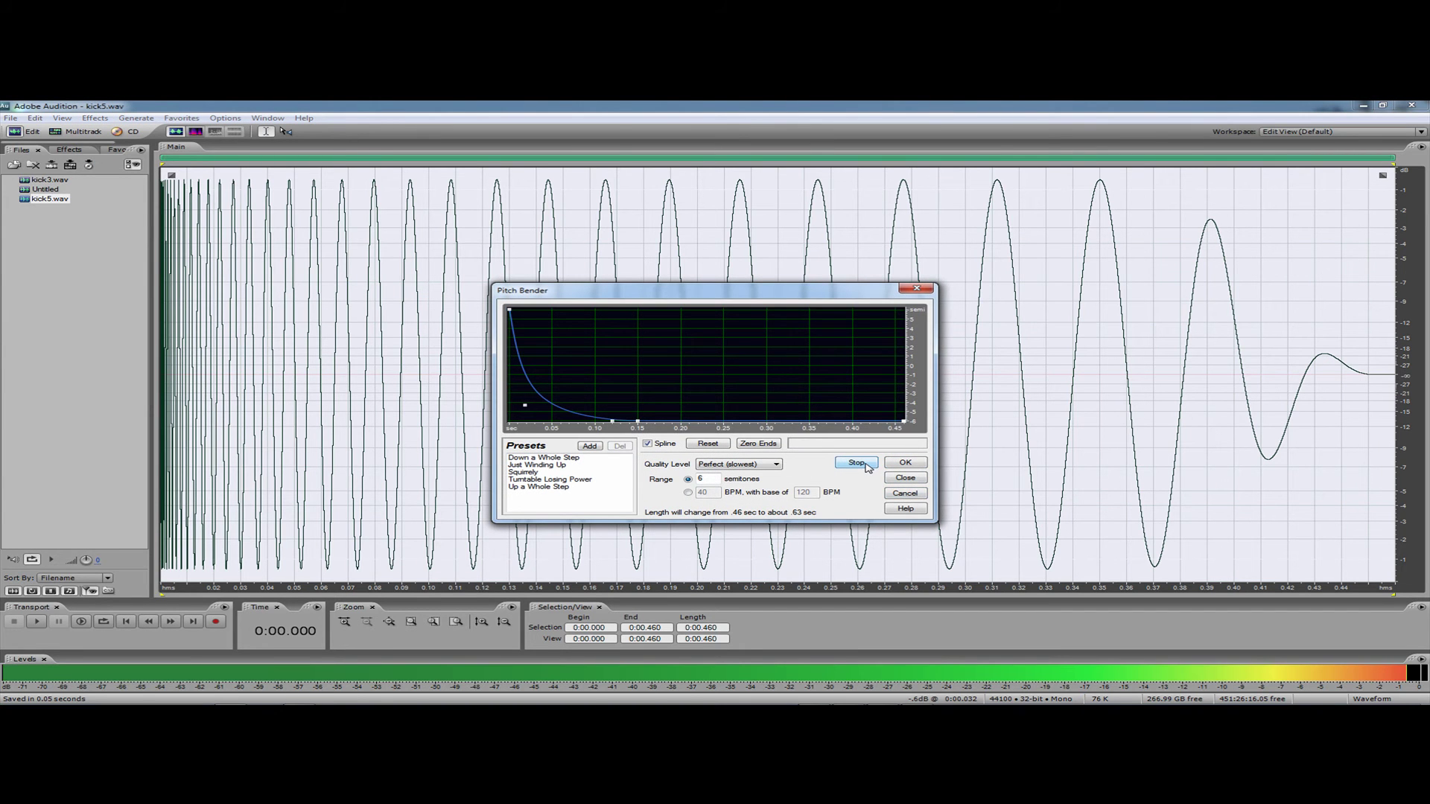
pyautogui.click(854, 465)
pyautogui.click(692, 480)
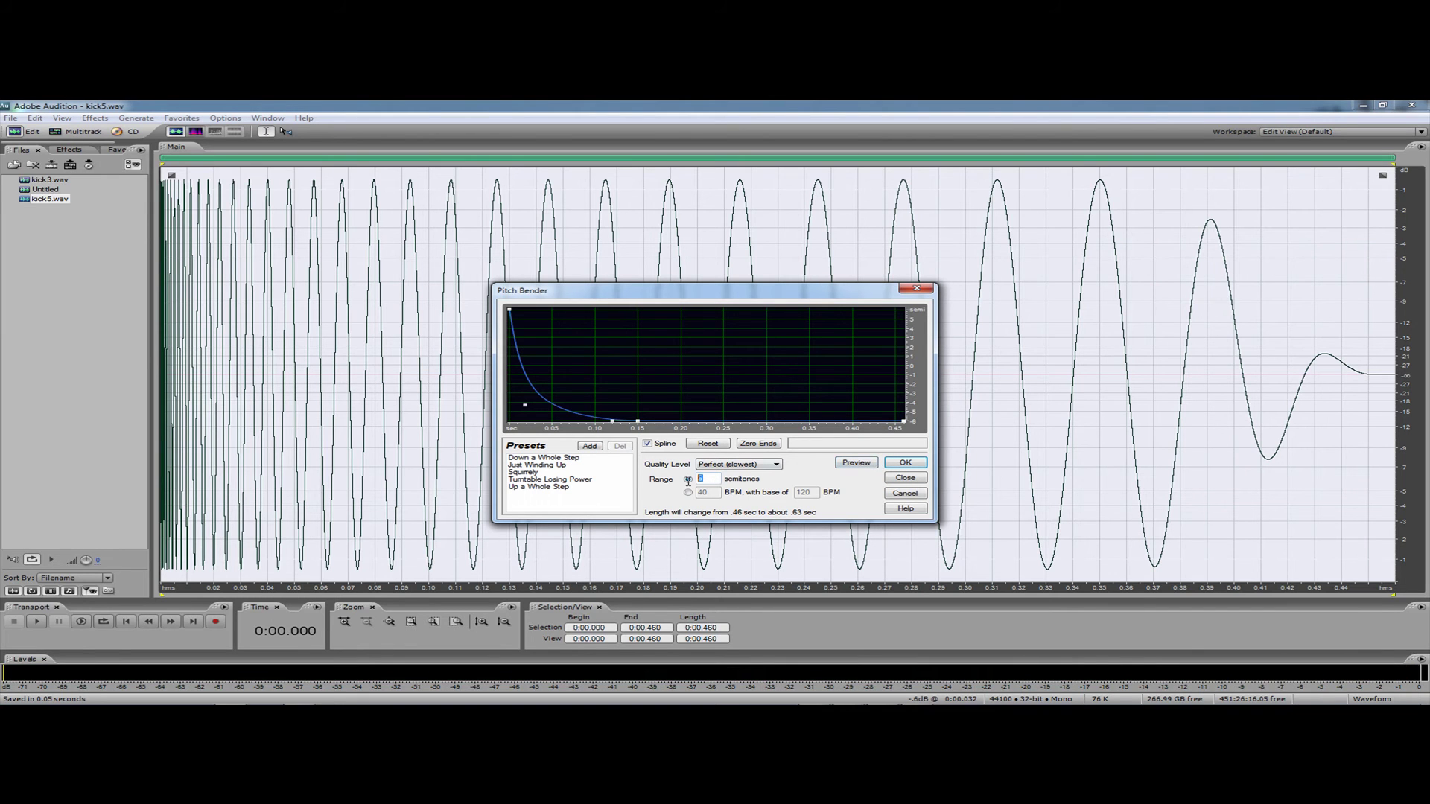
pyautogui.write('3')
pyautogui.click(855, 464)
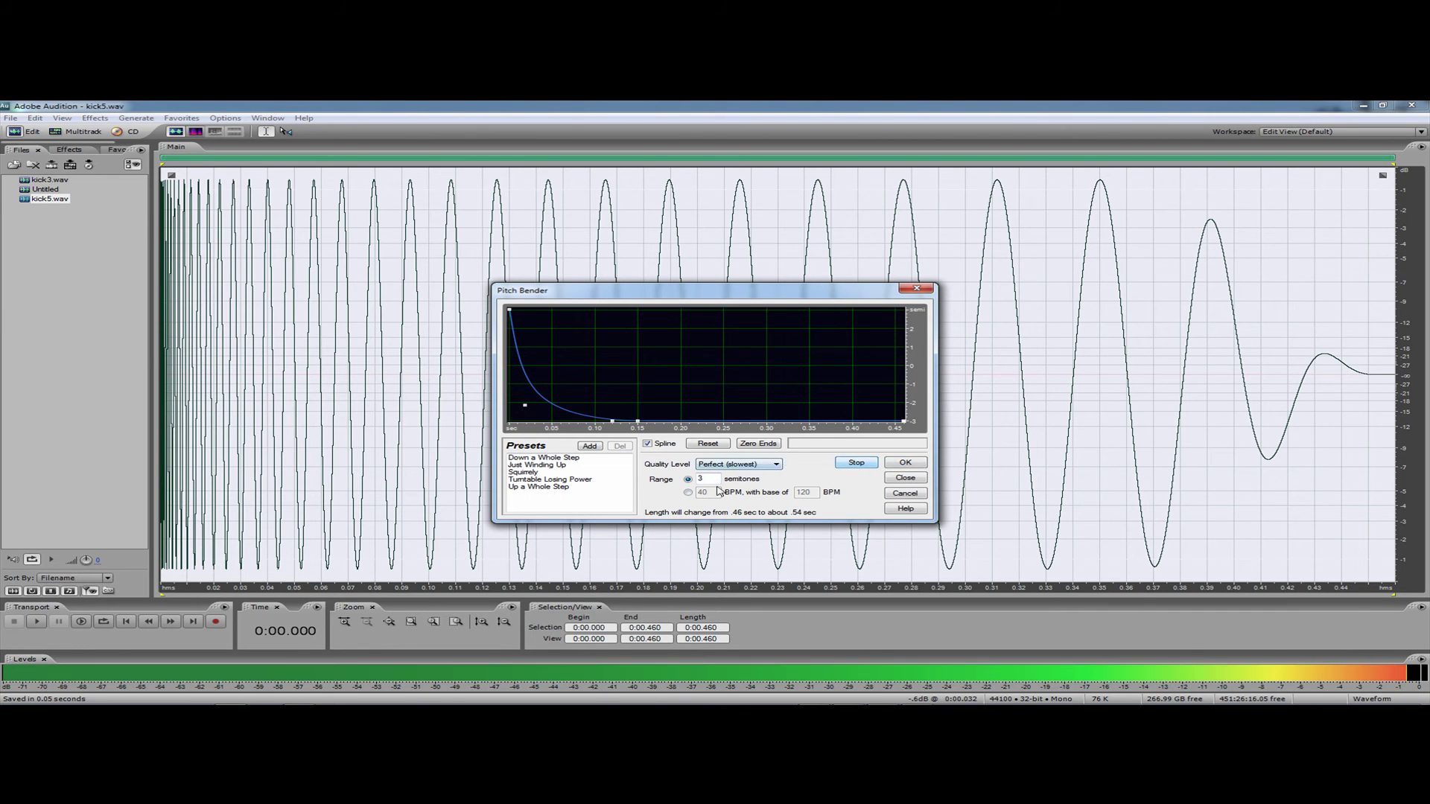
pyautogui.click(864, 465)
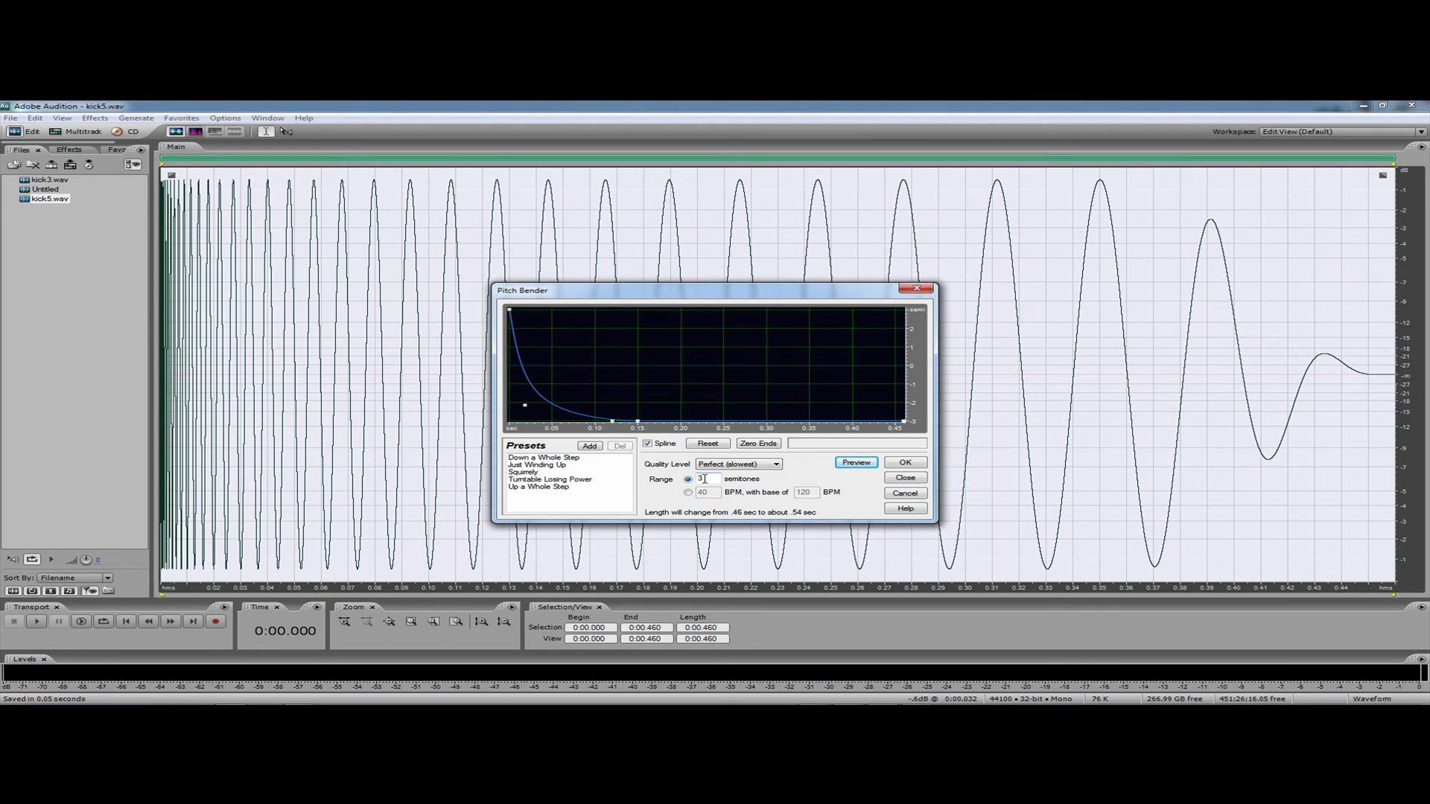
pyautogui.click(895, 477)
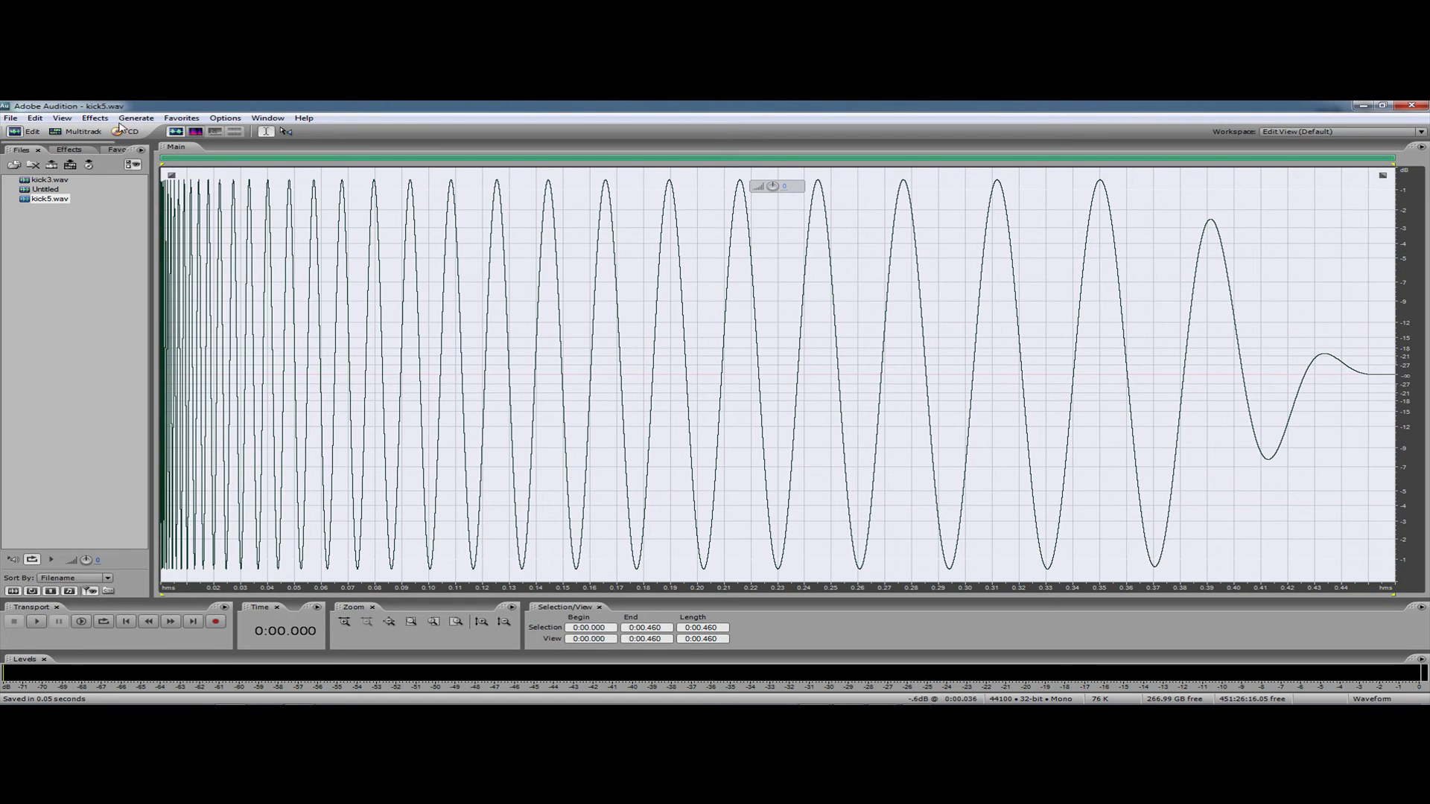
# - Reopen the Pitch Bender for the whole kick and preview it with a range of 48 semitones
pyautogui.click(136, 117)
pyautogui.moveTo(96, 120)
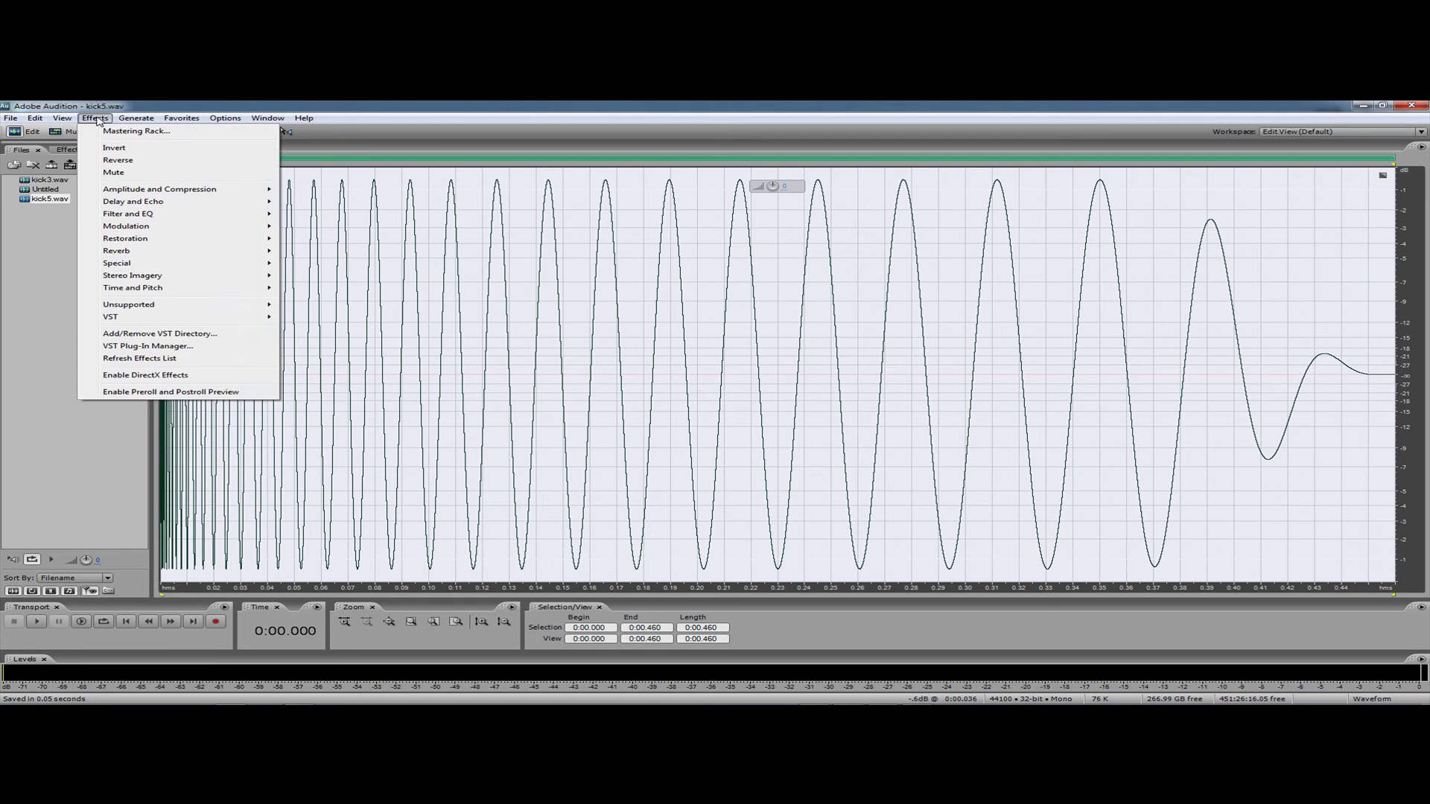
pyautogui.moveTo(261, 288)
pyautogui.click(305, 288)
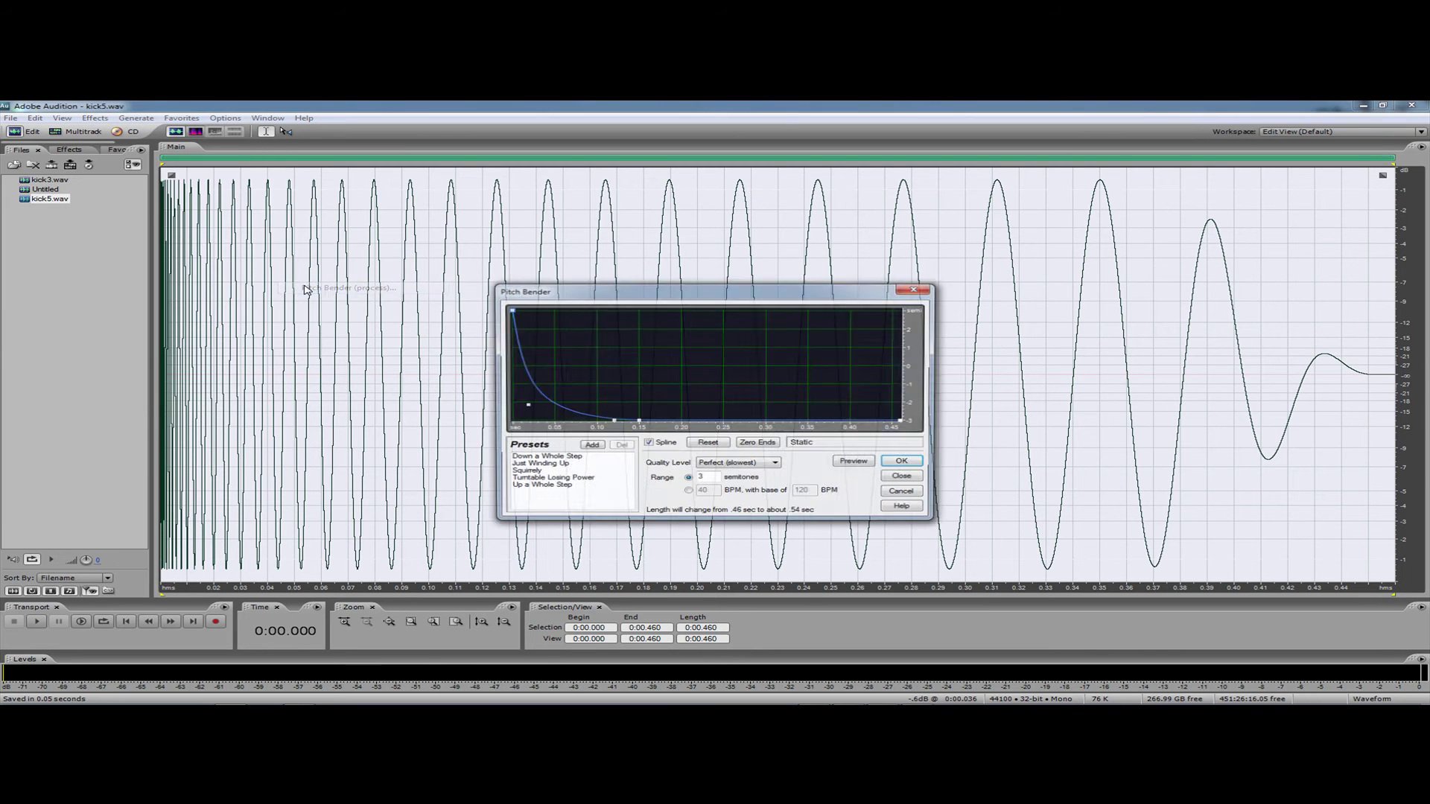
pyautogui.doubleClick(718, 477)
pyautogui.write('48')
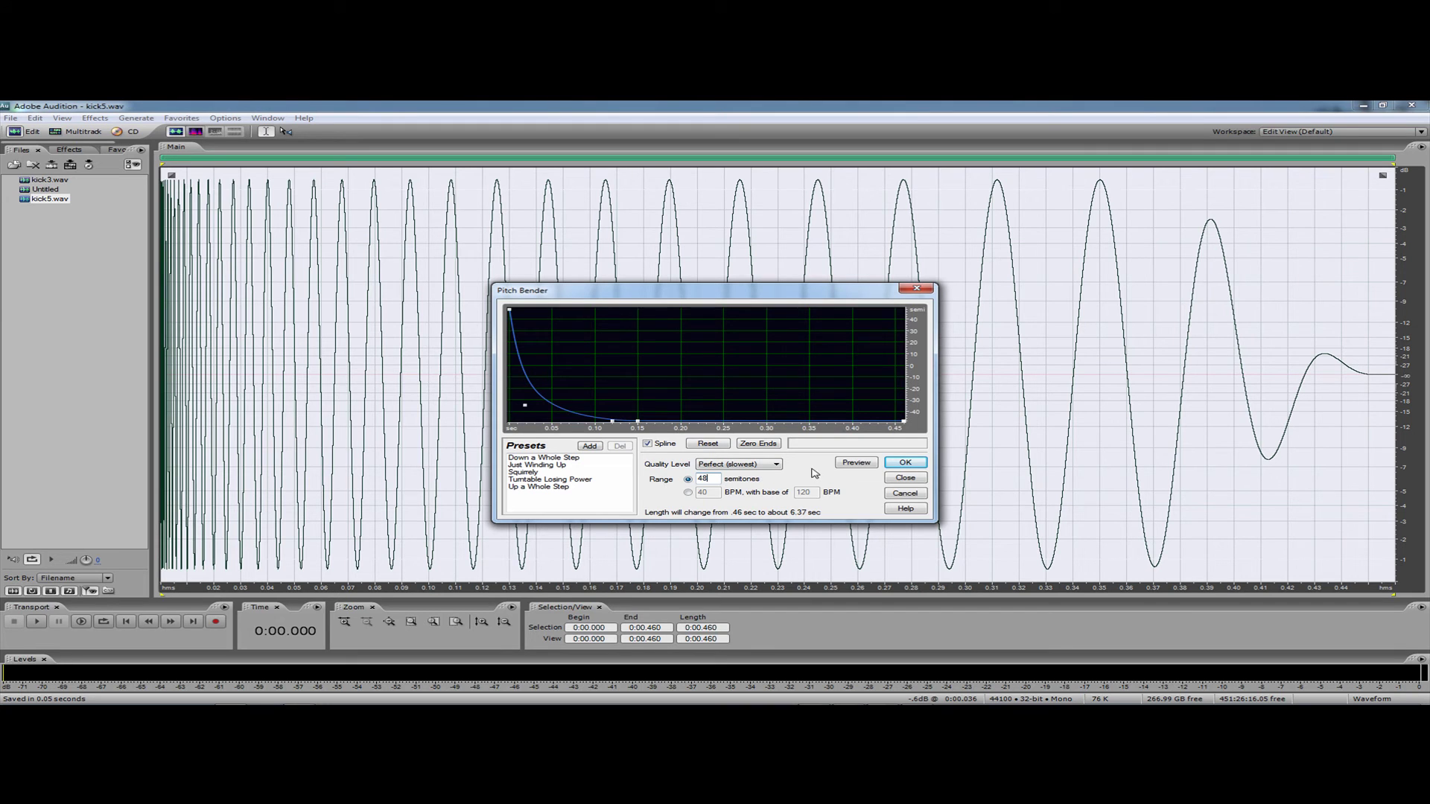
pyautogui.click(857, 463)
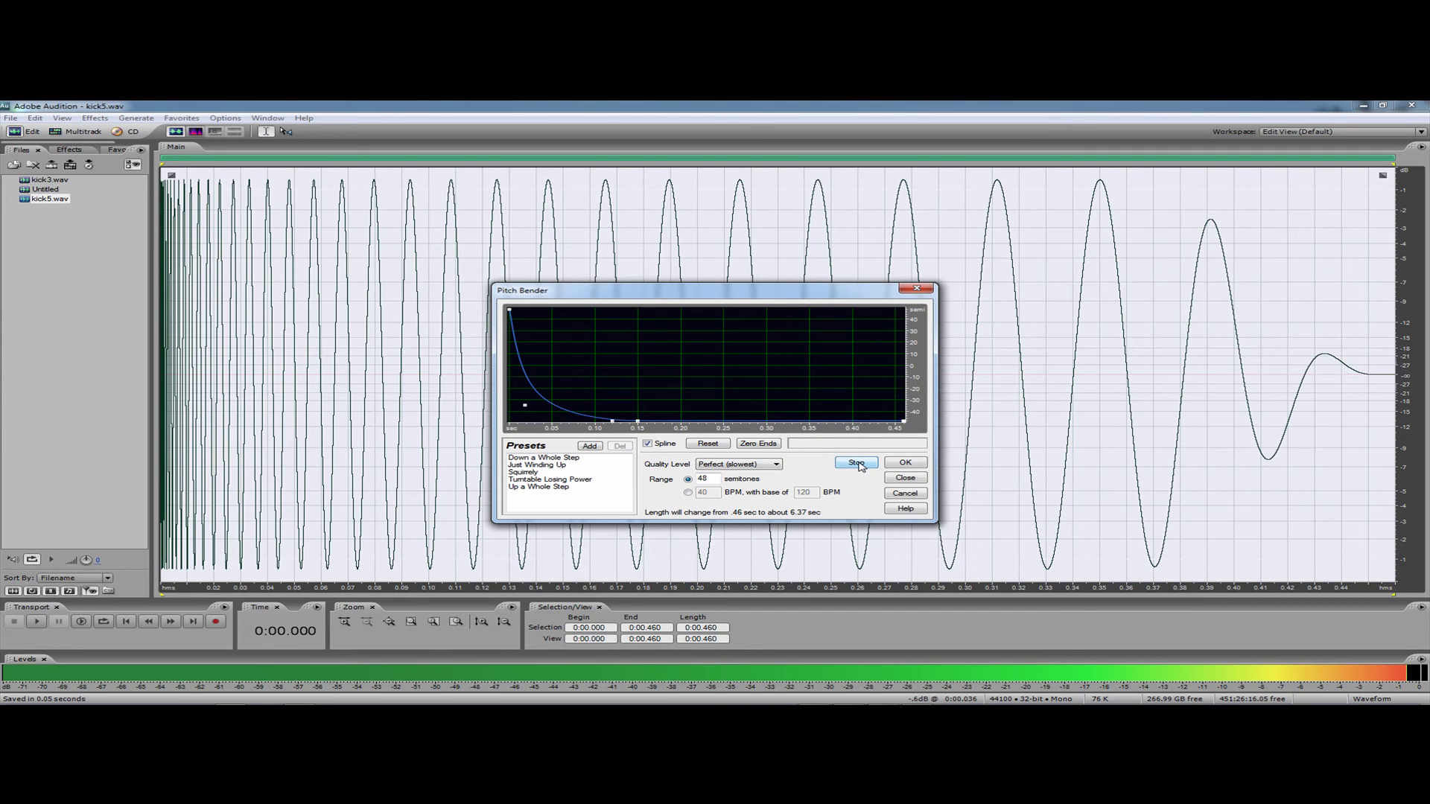
# - Set the Pitch Bender range to 24 semitones, preview it and apply it to the kick
pyautogui.doubleClick(715, 482)
pyautogui.write('24')
pyautogui.click(856, 463)
pyautogui.click(857, 463)
pyautogui.click(898, 464)
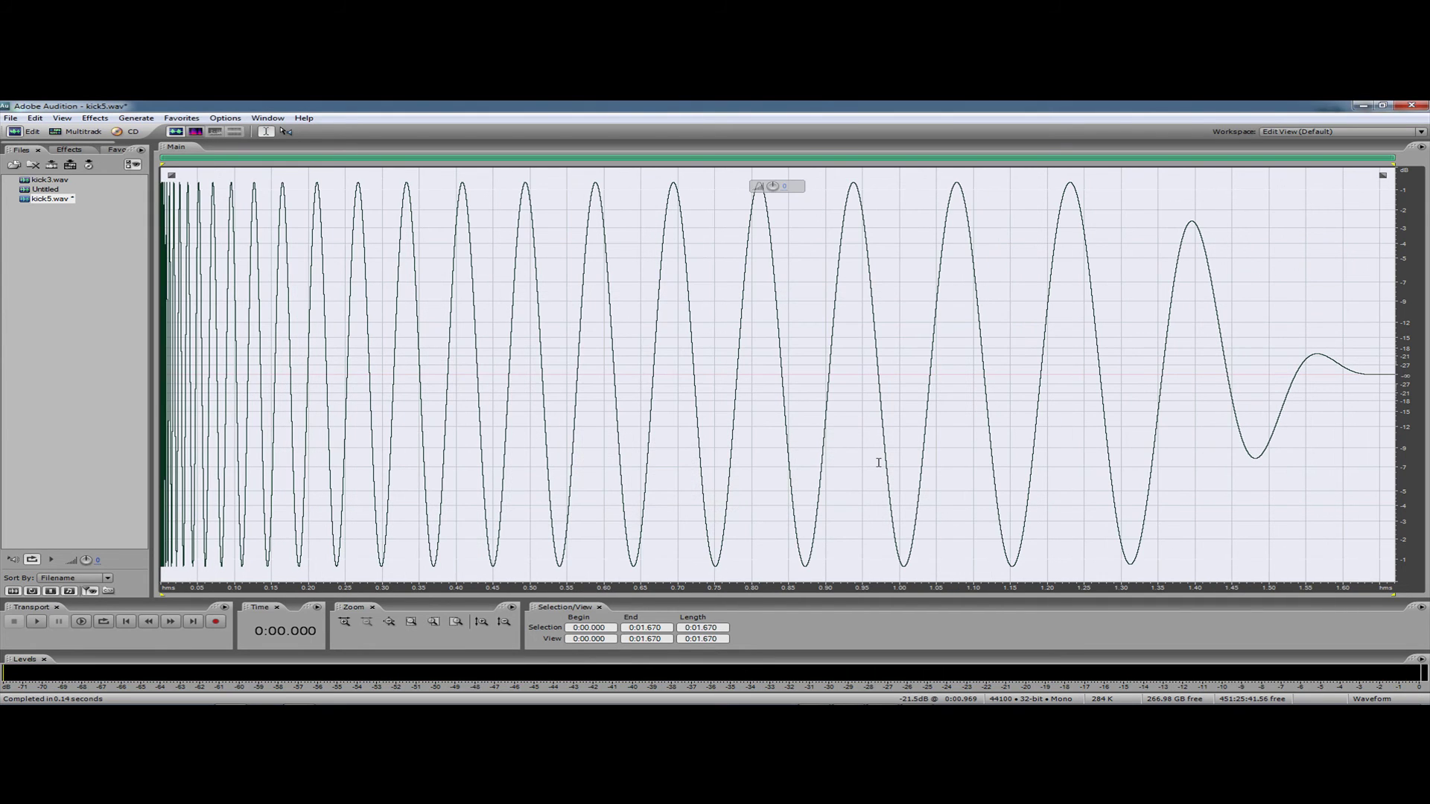
# - Play the newly pitch-bent kick in a loop from the beginning and stop it
pyautogui.click(125, 623)
pyautogui.click(103, 622)
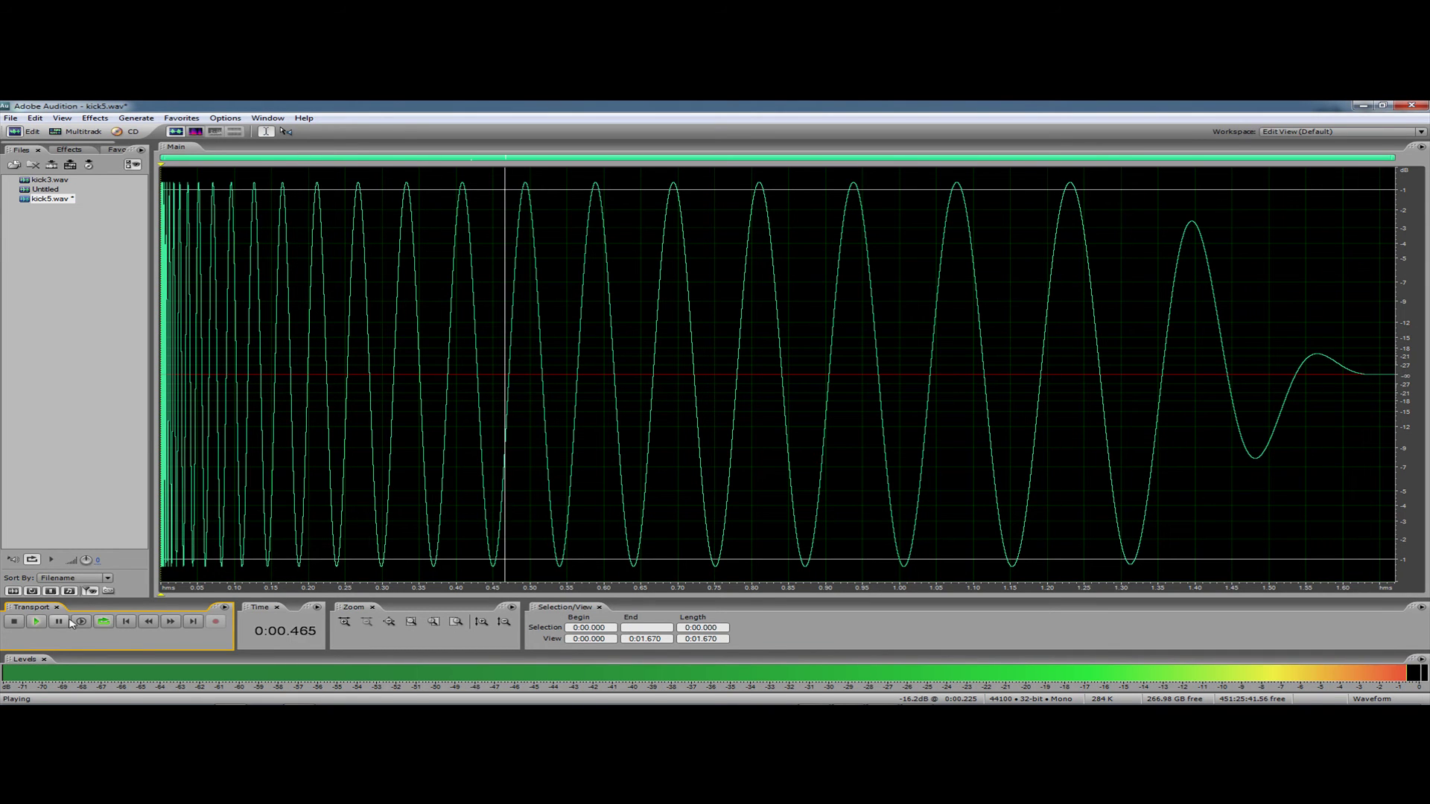
pyautogui.click(15, 622)
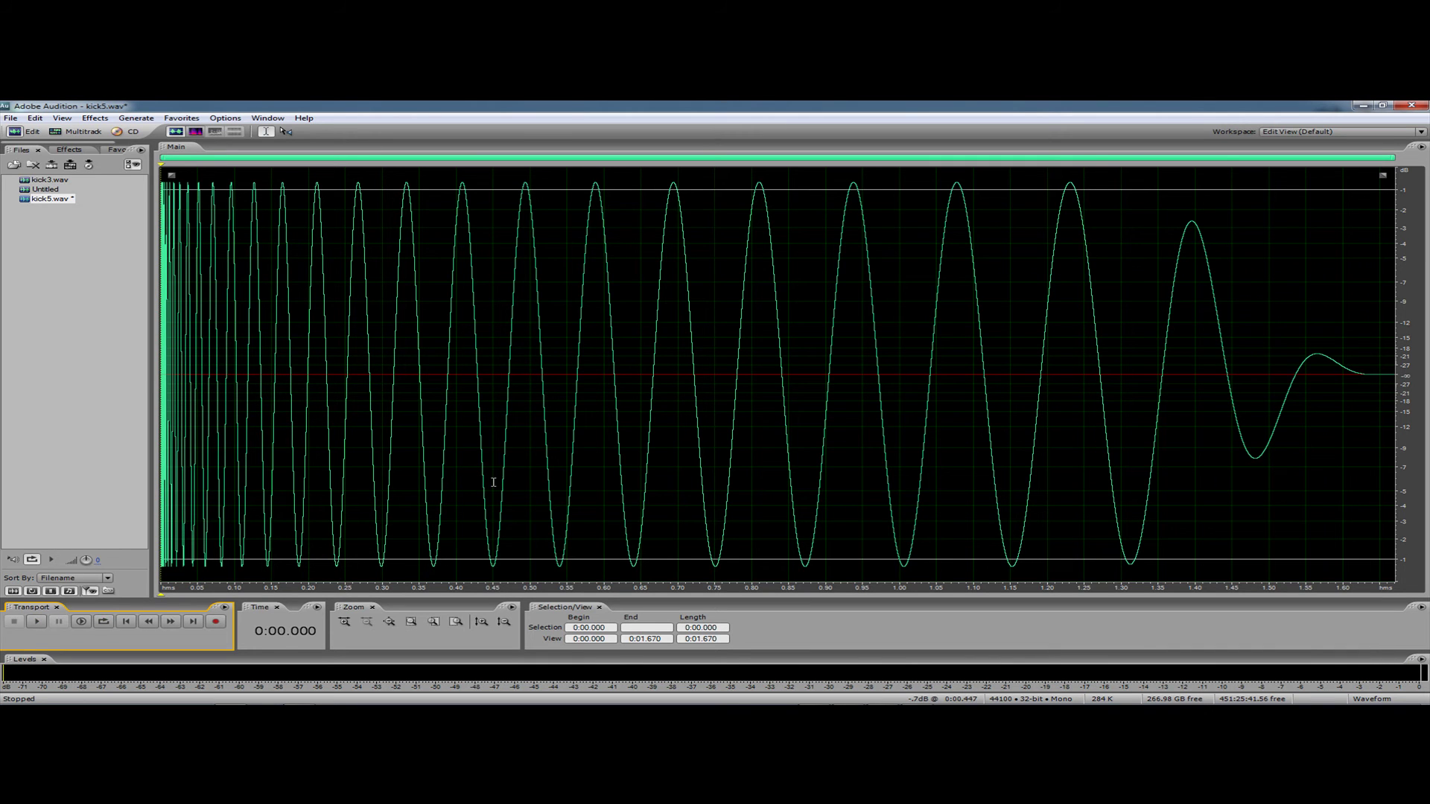
# - Delete the audio after 0.450 seconds and fade out the remaining tail from 0.350 seconds to the end
pyautogui.moveTo(492, 482); pyautogui.dragTo(1397, 482)
pyautogui.scroll(2, 942, 223)
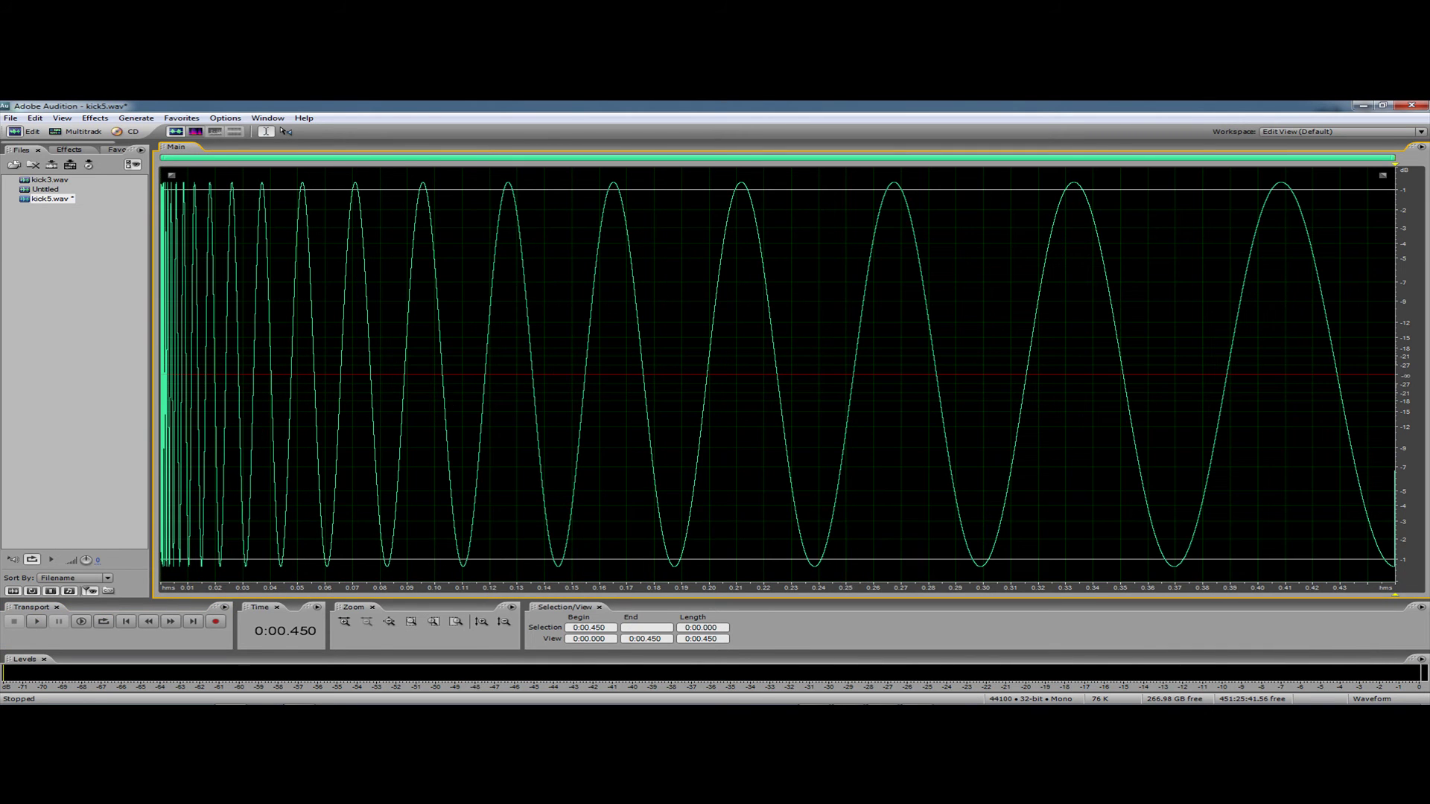
pyautogui.keyDown('shift'); pyautogui.click(1119, 374); pyautogui.keyUp('shift')
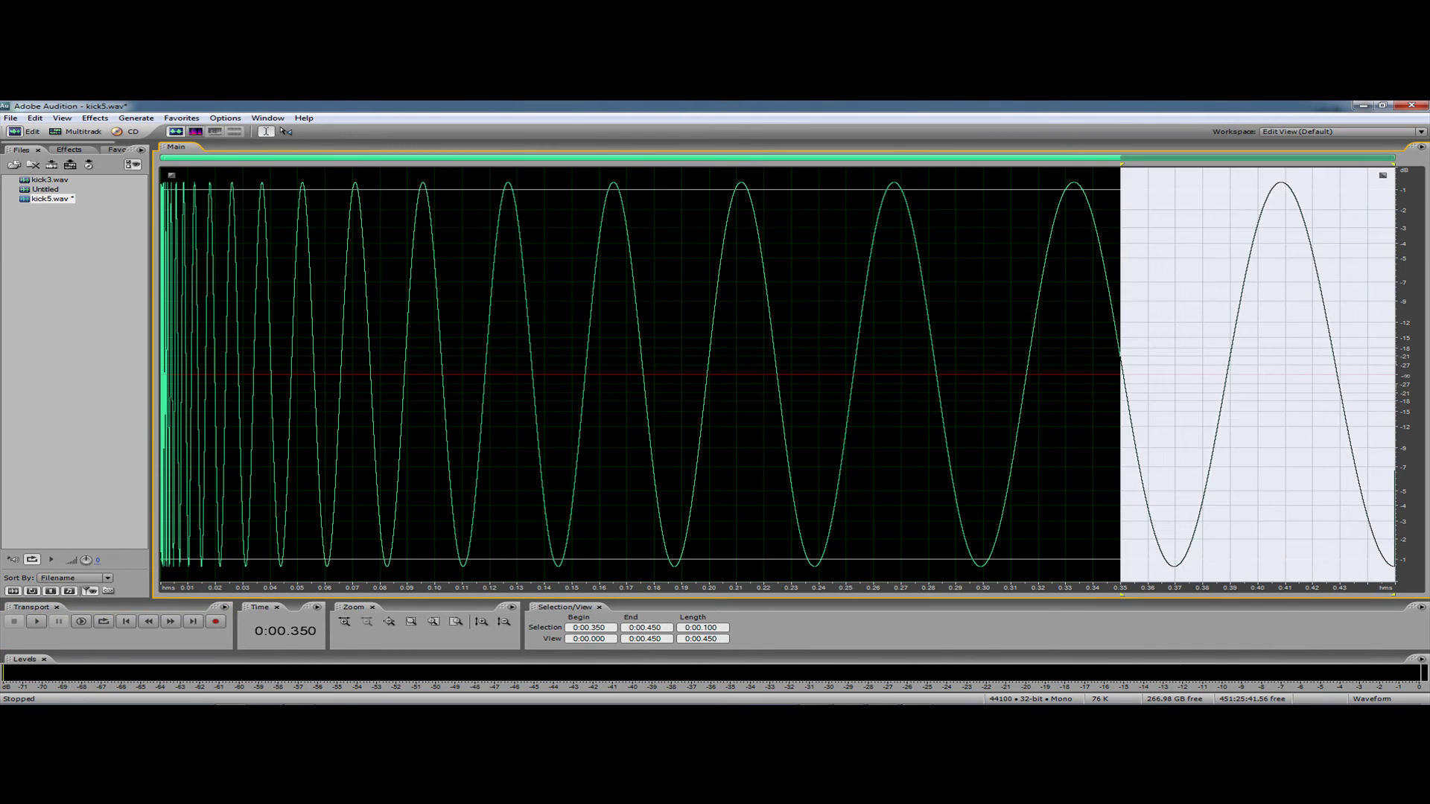
pyautogui.click(190, 117)
pyautogui.click(227, 158)
pyautogui.click(380, 312)
# - Play the 0.450-second kick from the beginning, including looped playback, and stop it
pyautogui.click(126, 621)
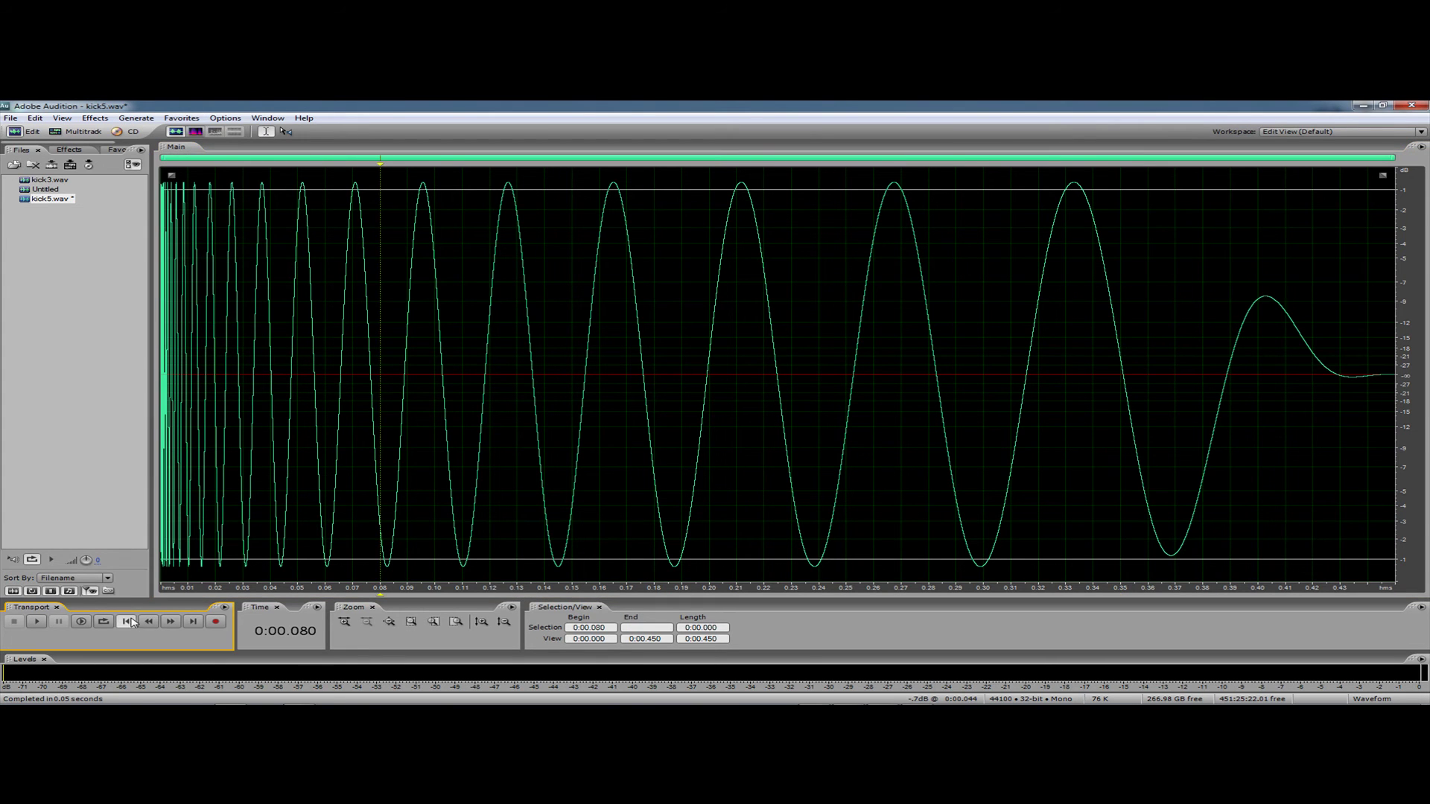
pyautogui.click(82, 622)
pyautogui.click(104, 621)
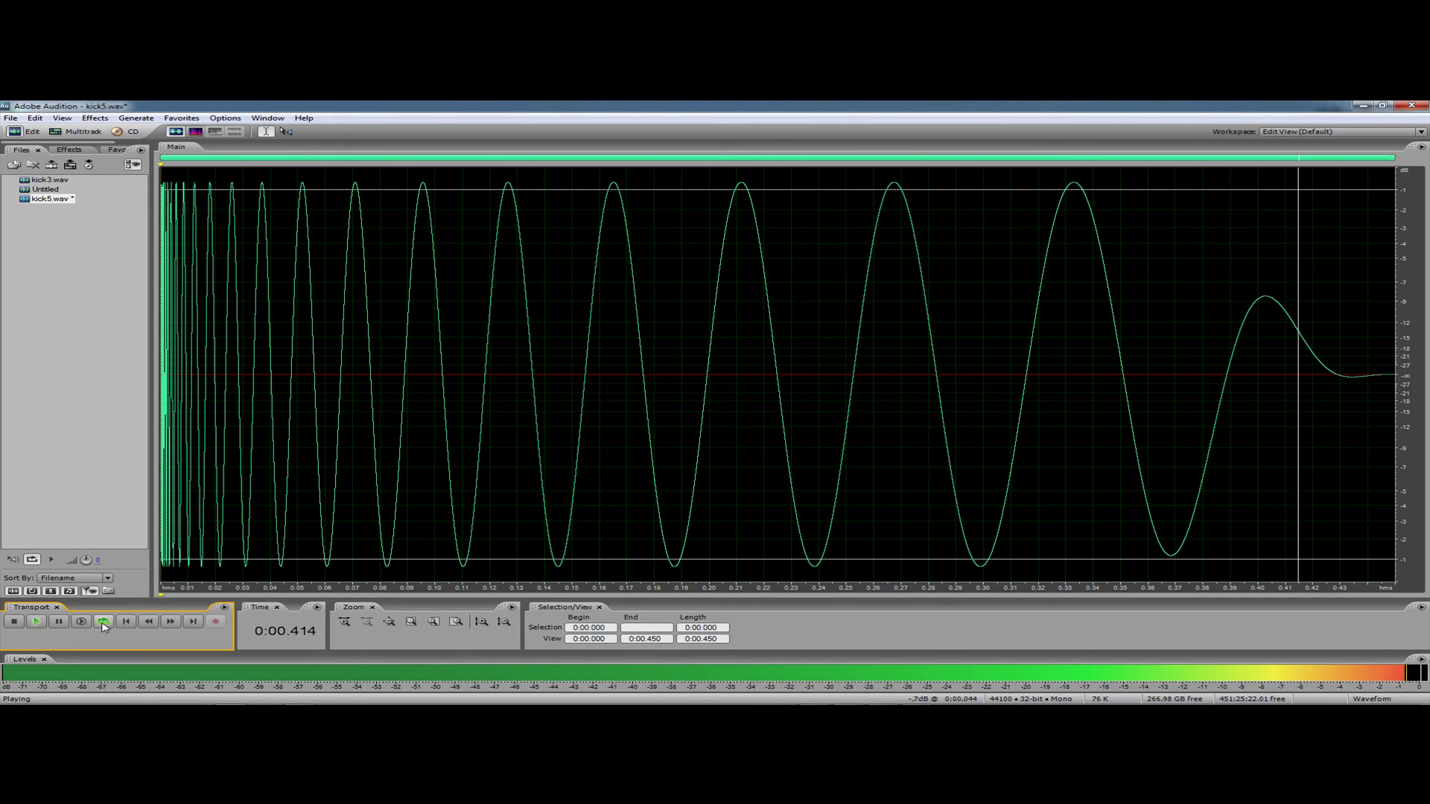
pyautogui.click(15, 622)
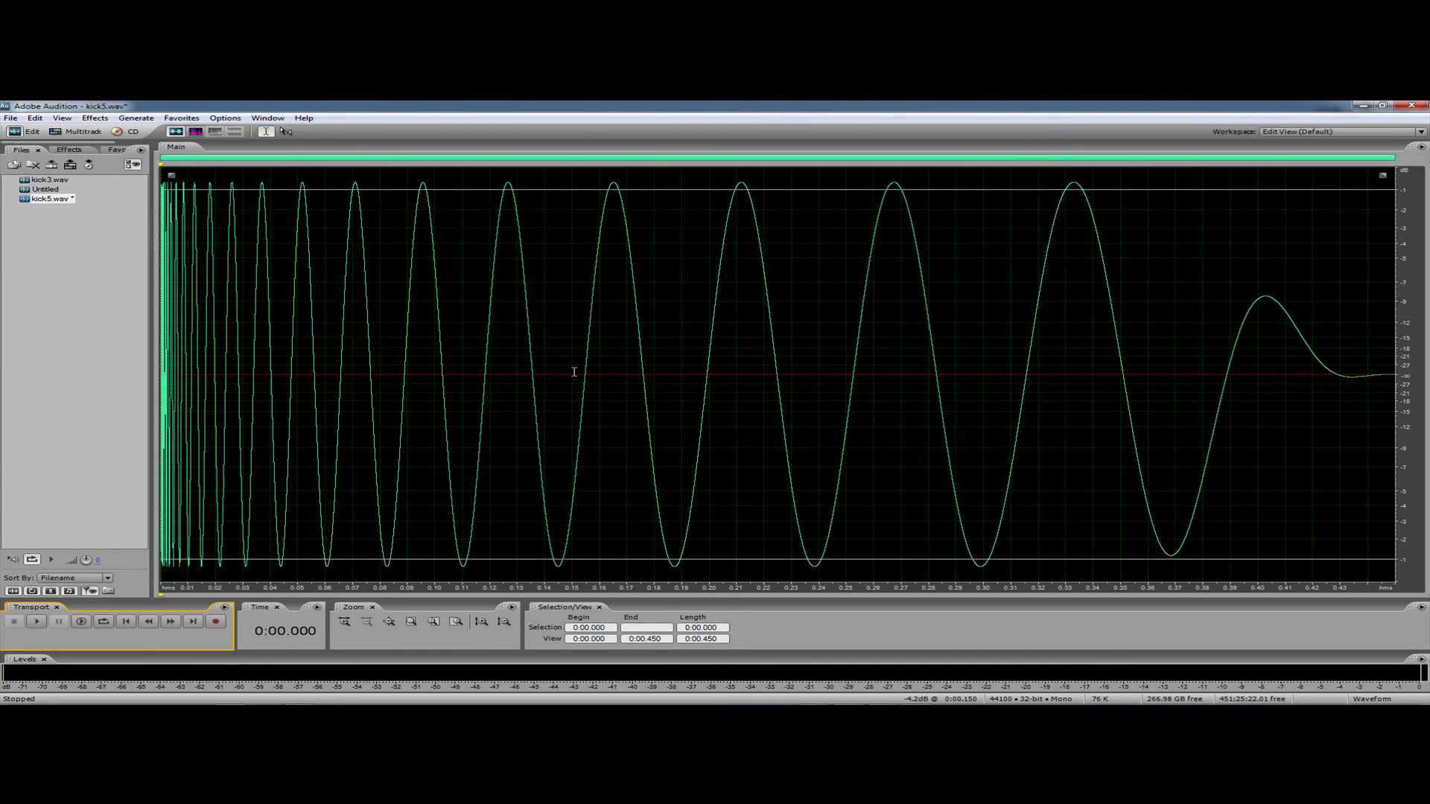
# - Delete the audio after 0.150 seconds and fade out the remaining tail from 0.103 seconds to the end
pyautogui.moveTo(572, 372); pyautogui.dragTo(1394, 373)
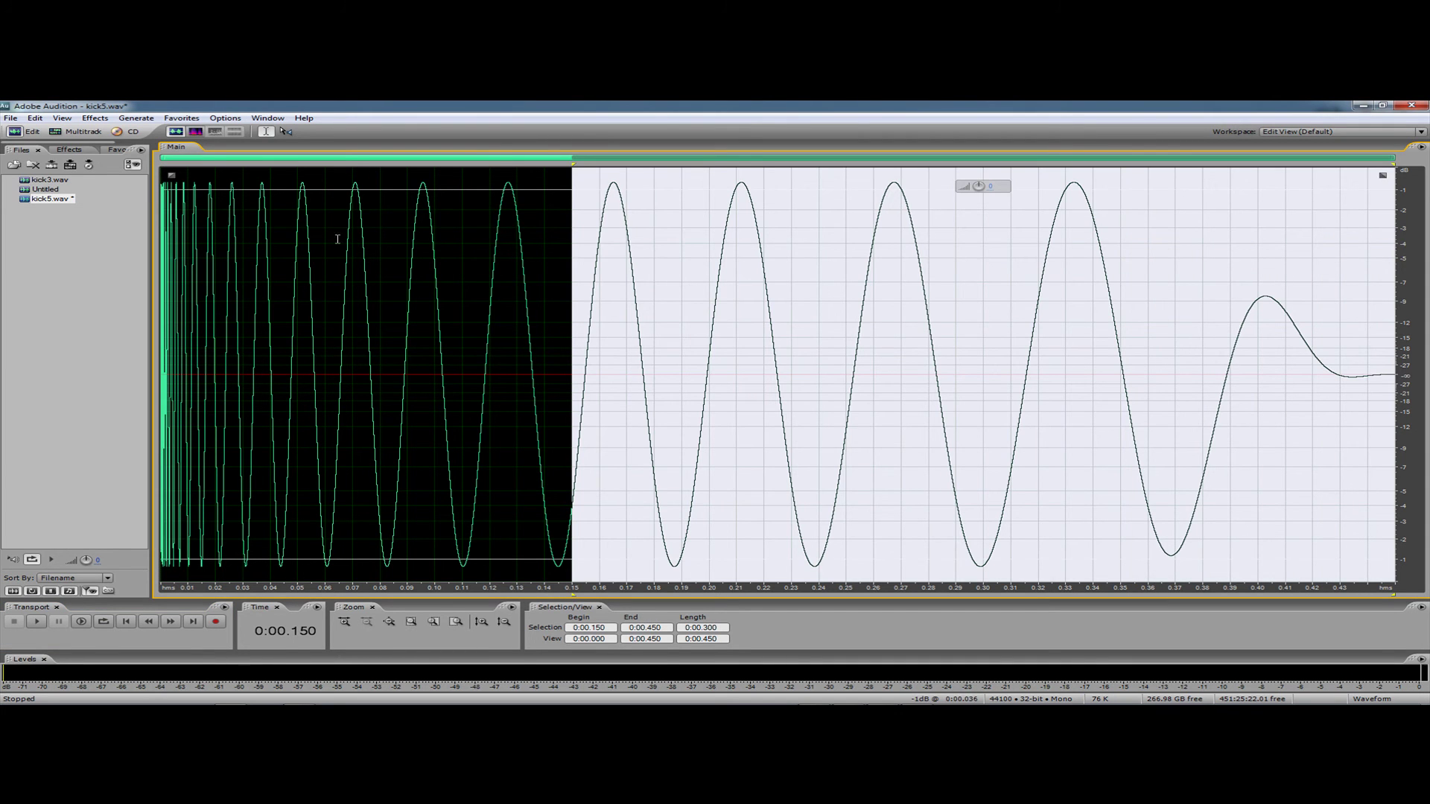
pyautogui.press('Delete')
pyautogui.moveTo(1015, 363); pyautogui.dragTo(1397, 365)
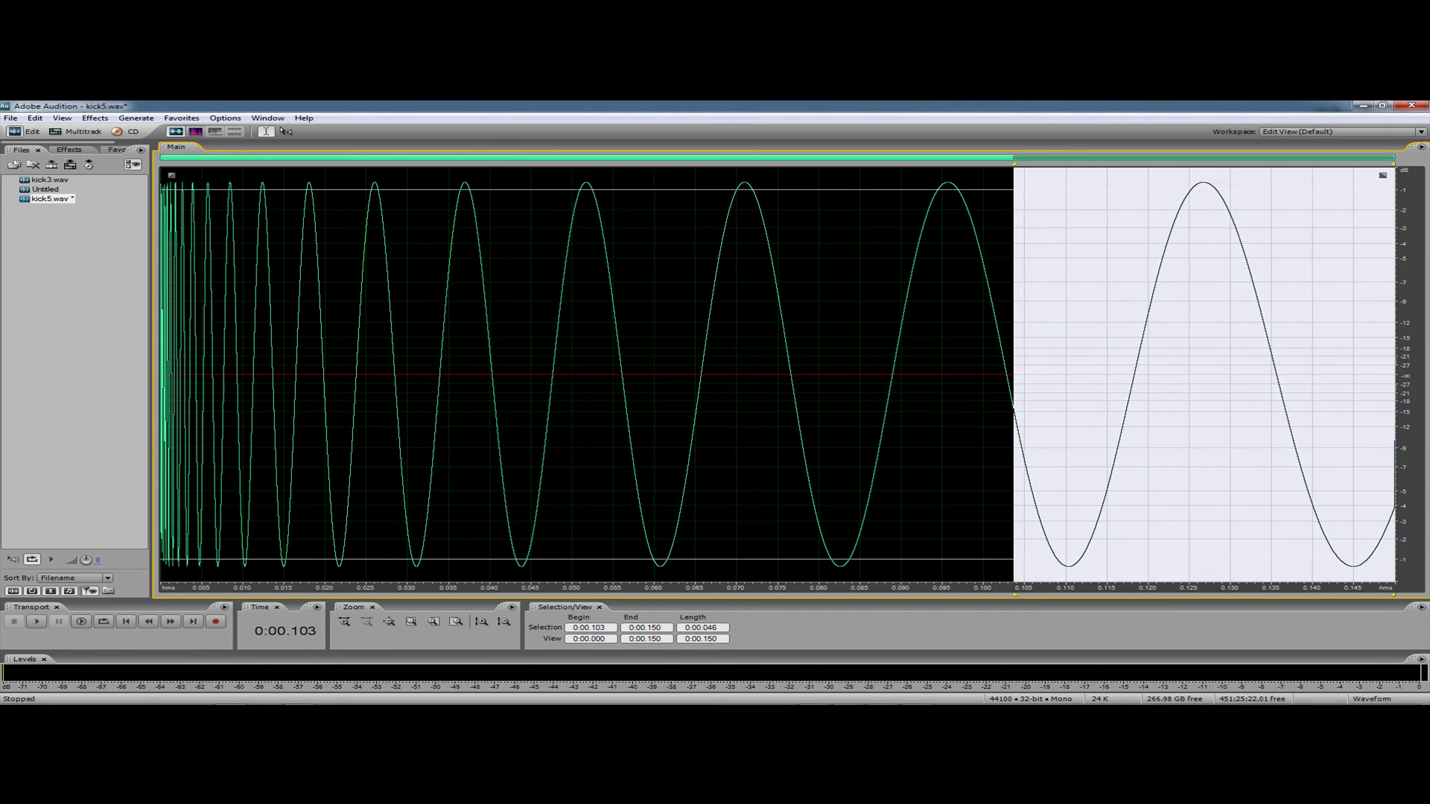
pyautogui.click(136, 118)
pyautogui.moveTo(181, 117)
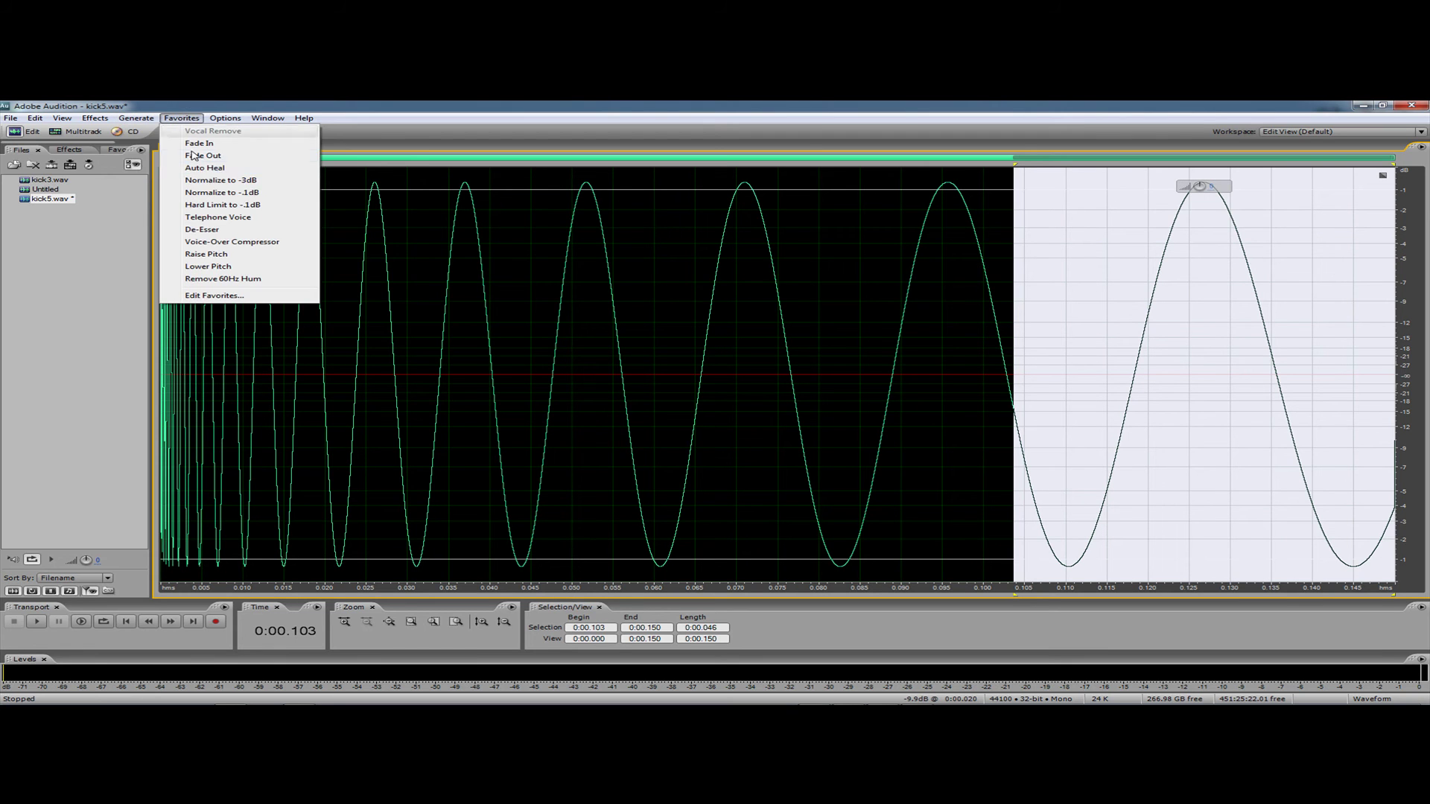
pyautogui.click(216, 169)
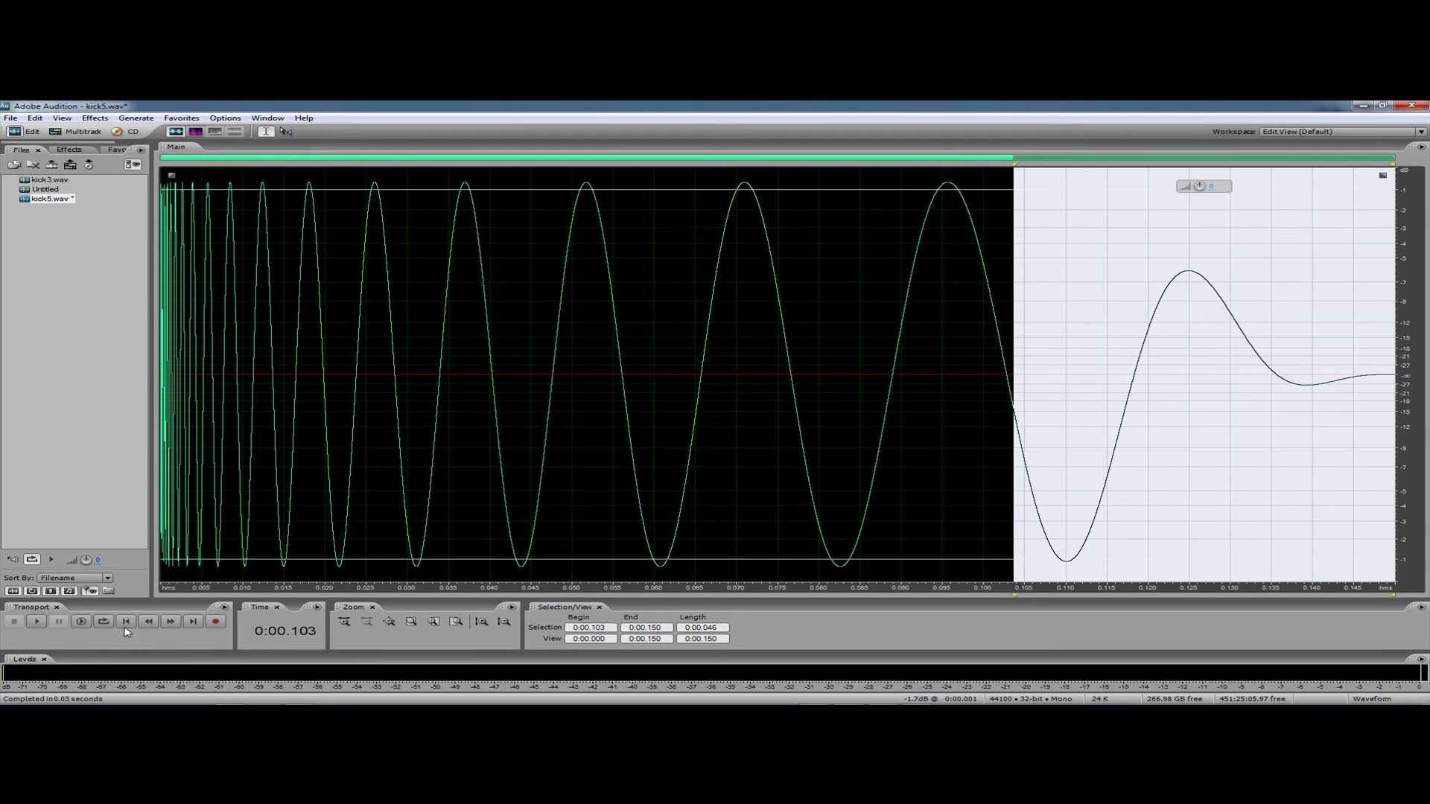
# - Play the shortened 0.150-second kick in a loop from the beginning and stop it
pyautogui.click(127, 621)
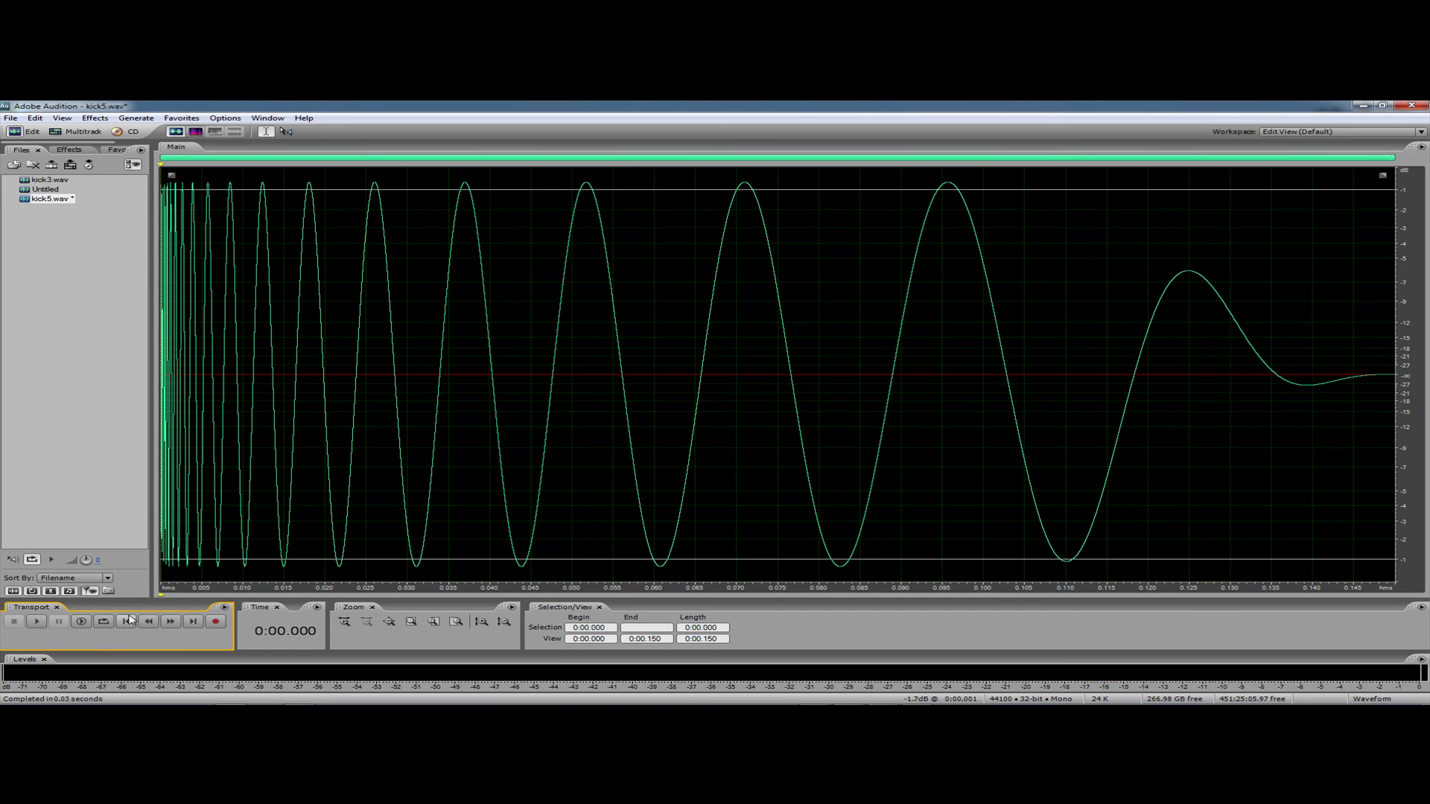
pyautogui.click(105, 624)
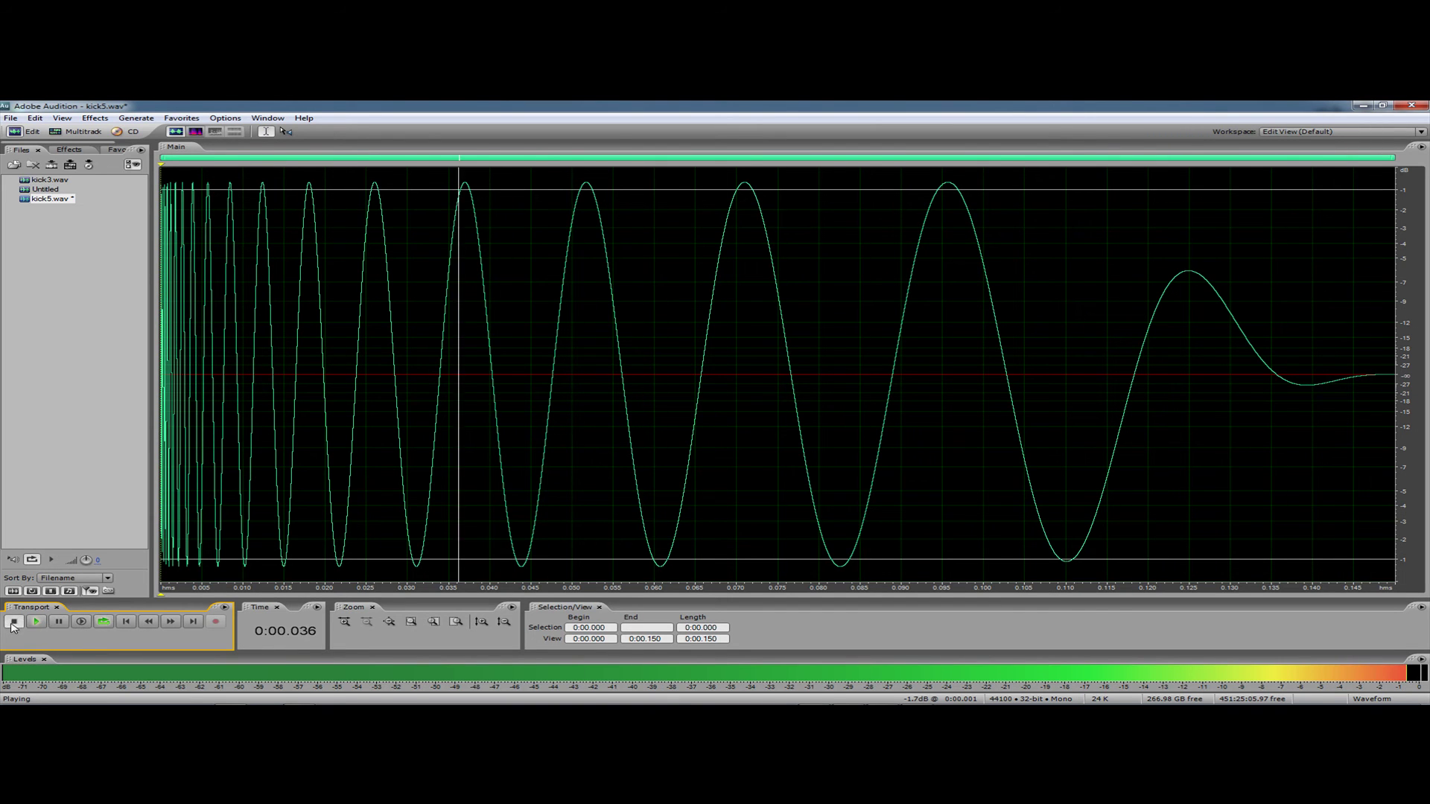
pyautogui.press('space')
# - Save the short kick as kick6.wav in the adobe kicks folder
pyautogui.click(10, 117)
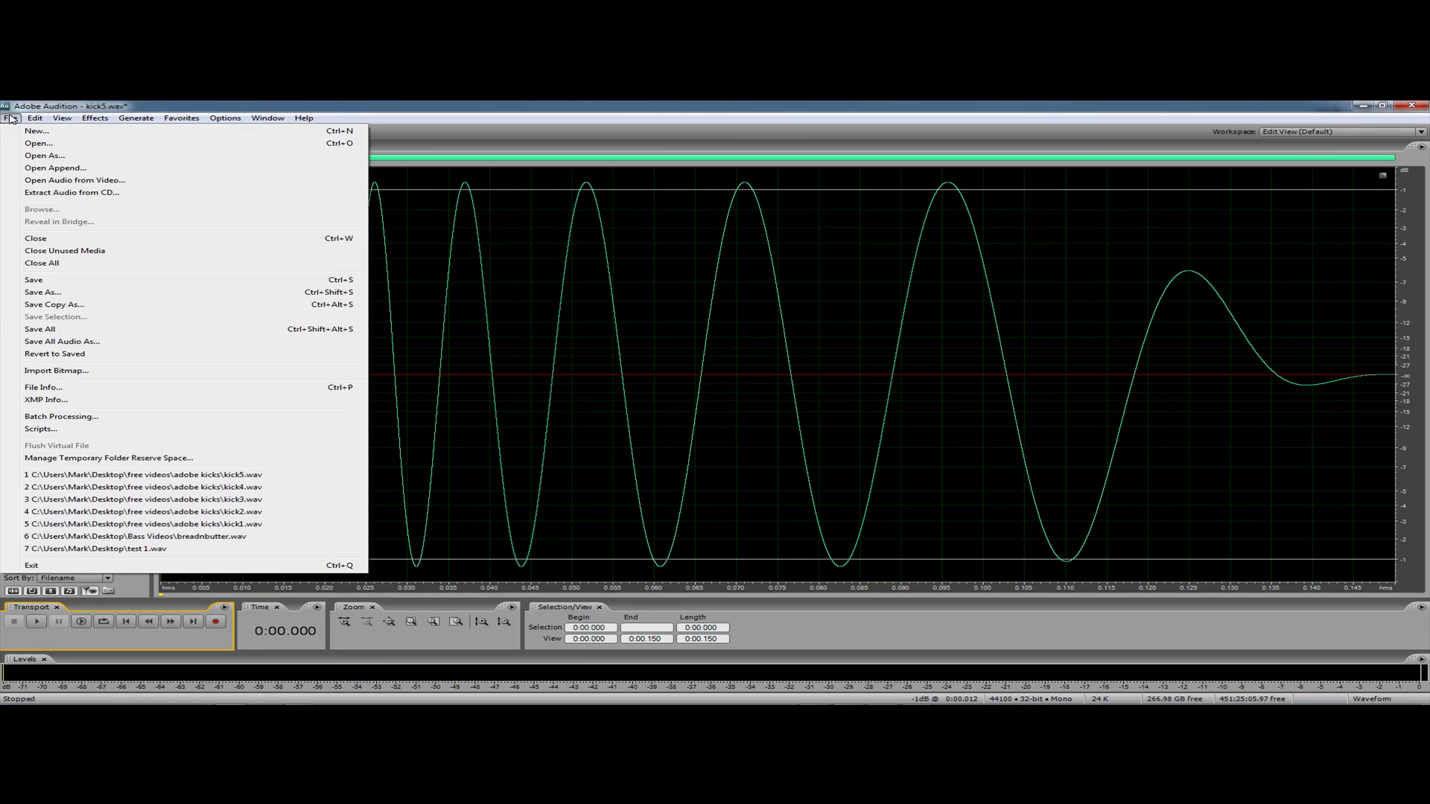
pyautogui.click(59, 294)
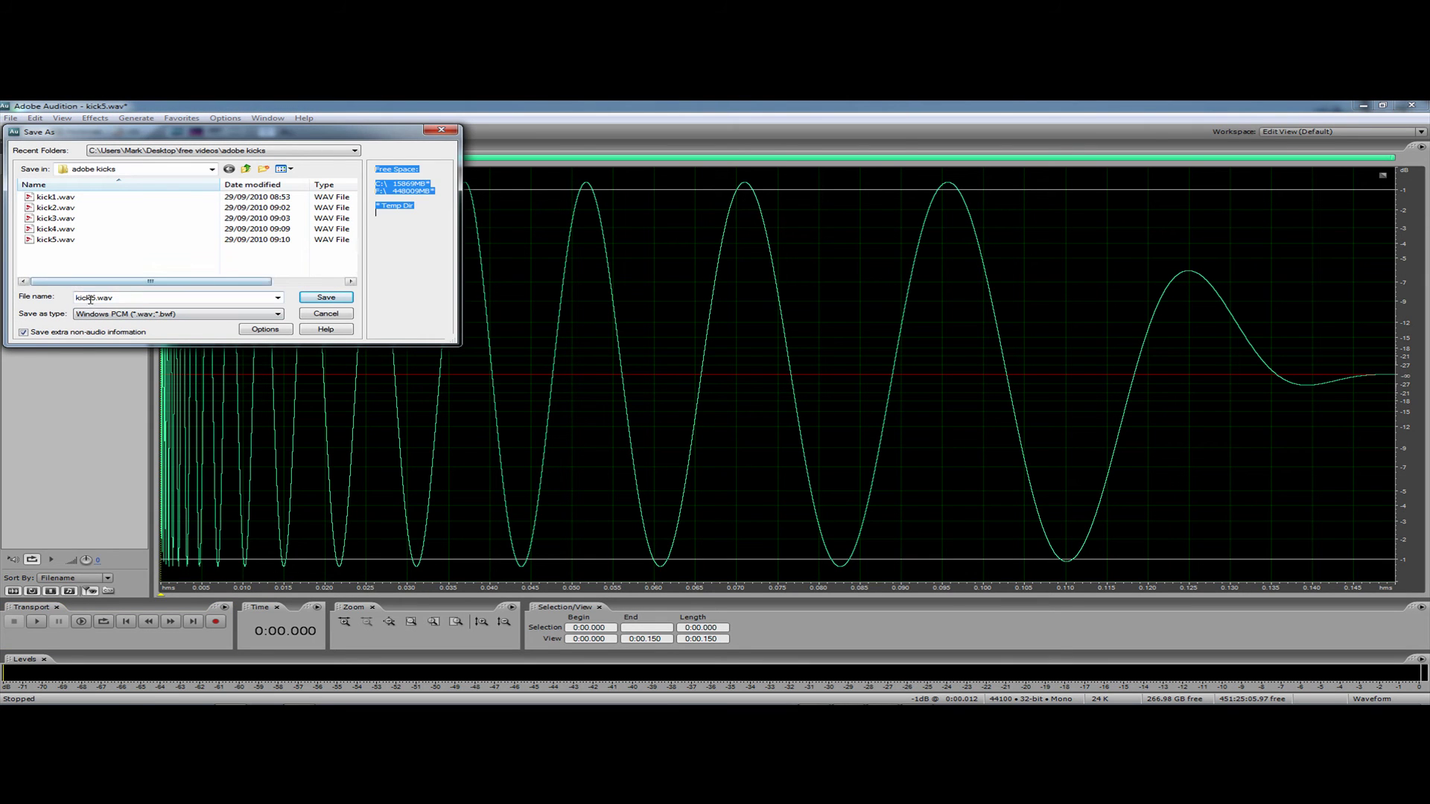
pyautogui.click(96, 299)
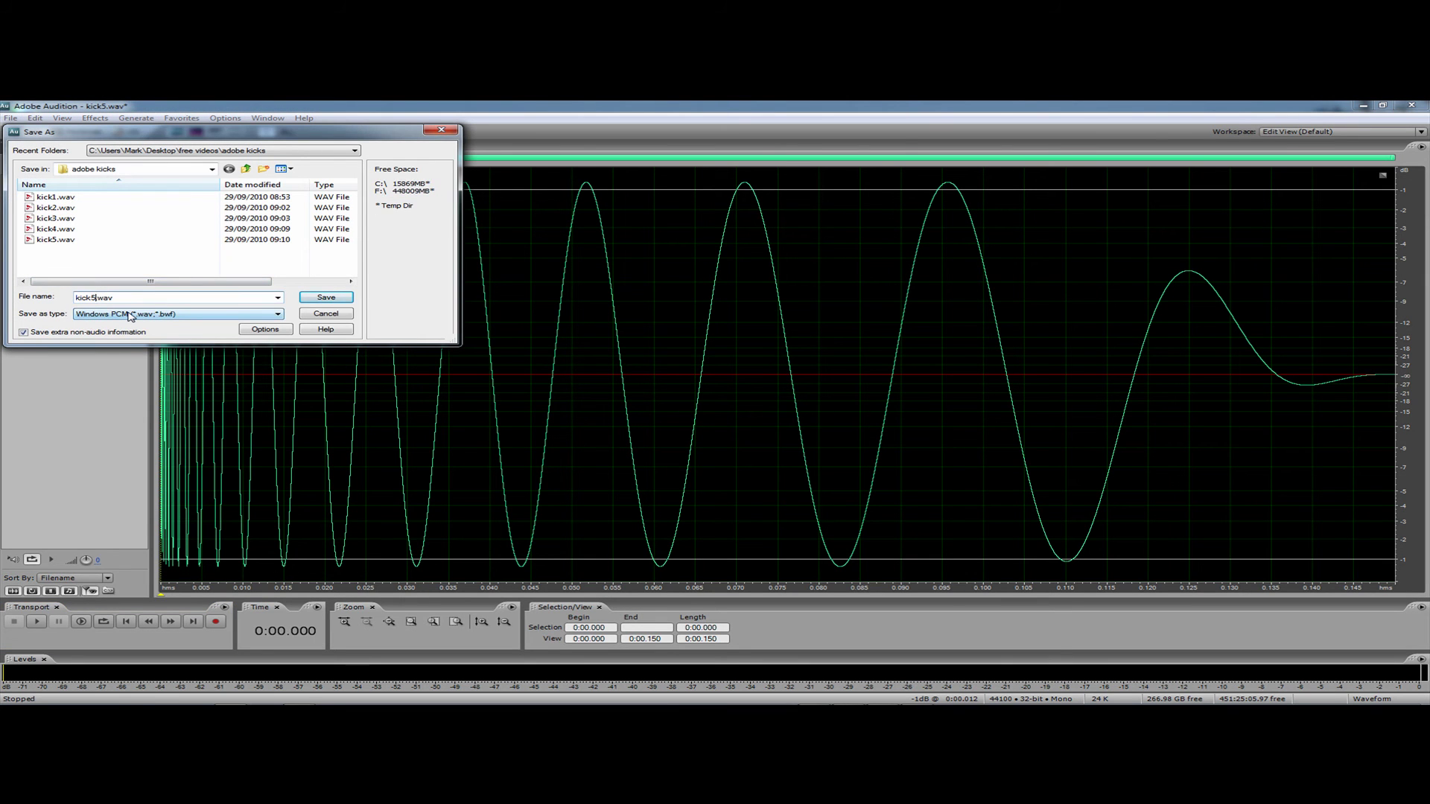
pyautogui.press('BackSpace')
pyautogui.write('6')
pyautogui.press('Return')
# - Undo both fade-outs, both deletions and the 24-semitone pitch bend to return to the 0.460-second kick
pyautogui.click(35, 118)
pyautogui.click(52, 132)
pyautogui.click(35, 119)
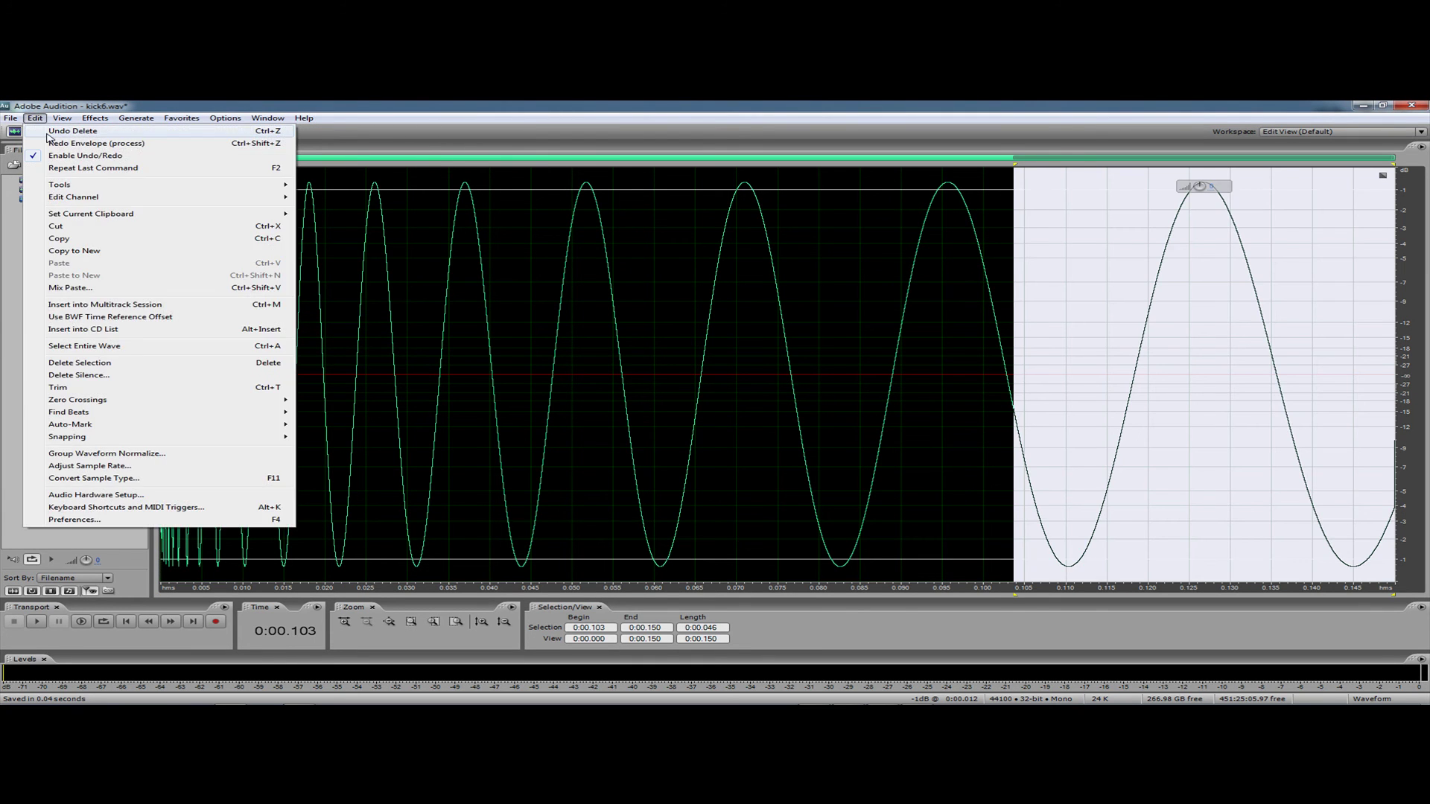
pyautogui.click(47, 132)
pyautogui.click(35, 119)
pyautogui.click(47, 133)
pyautogui.click(35, 119)
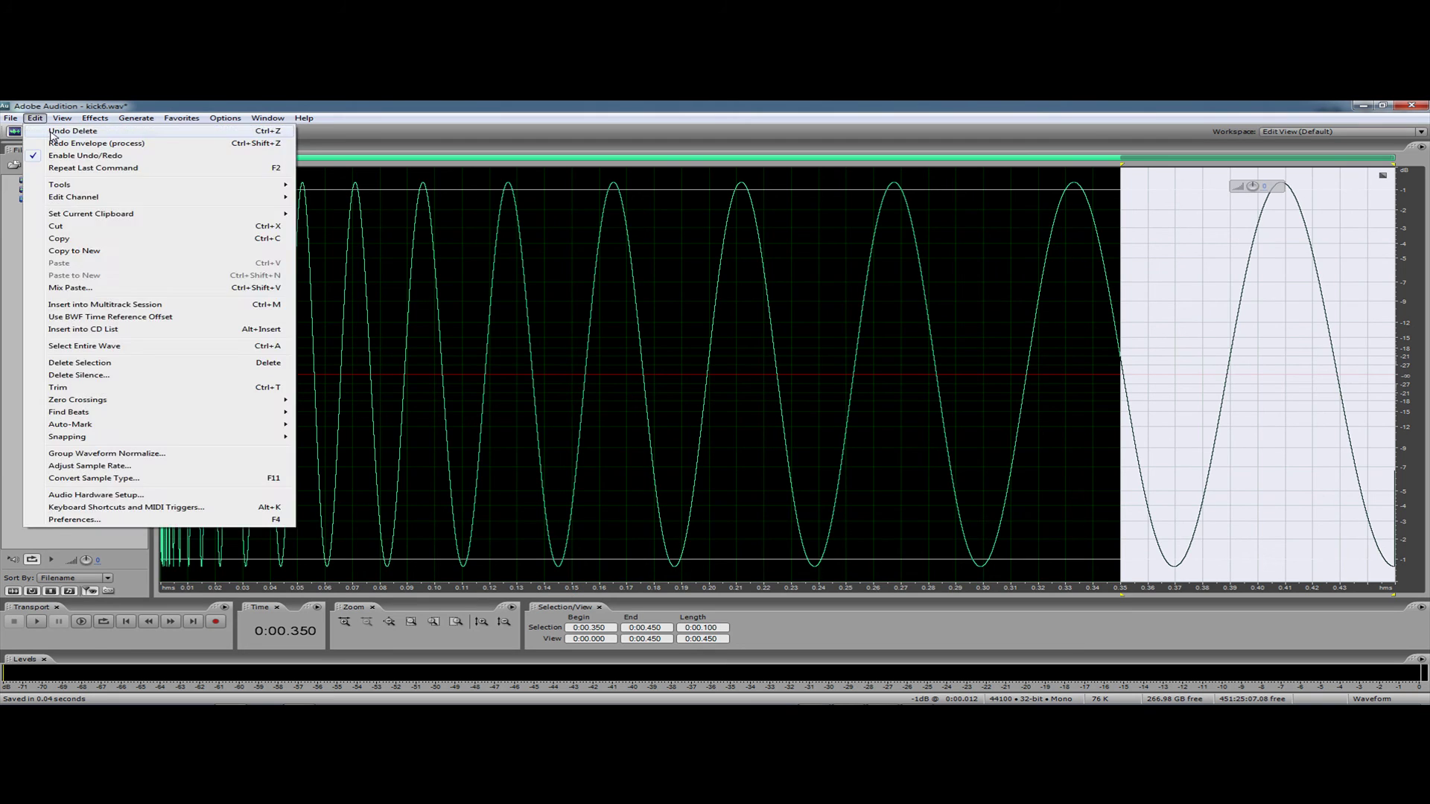
pyautogui.click(51, 133)
pyautogui.click(35, 118)
pyautogui.click(52, 132)
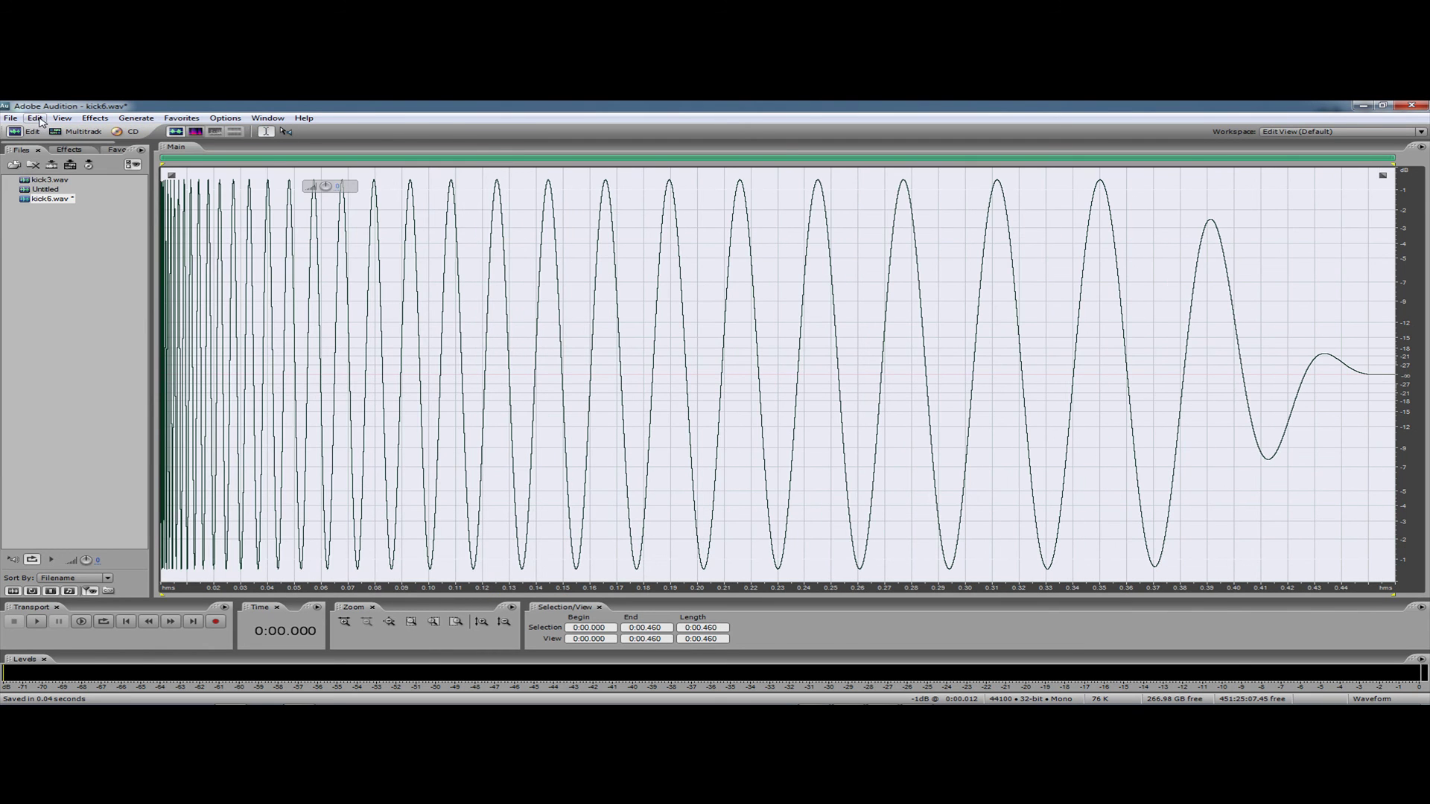
# - Play the restored 0.460-second kick in a loop from the beginning and stop it
pyautogui.click(126, 621)
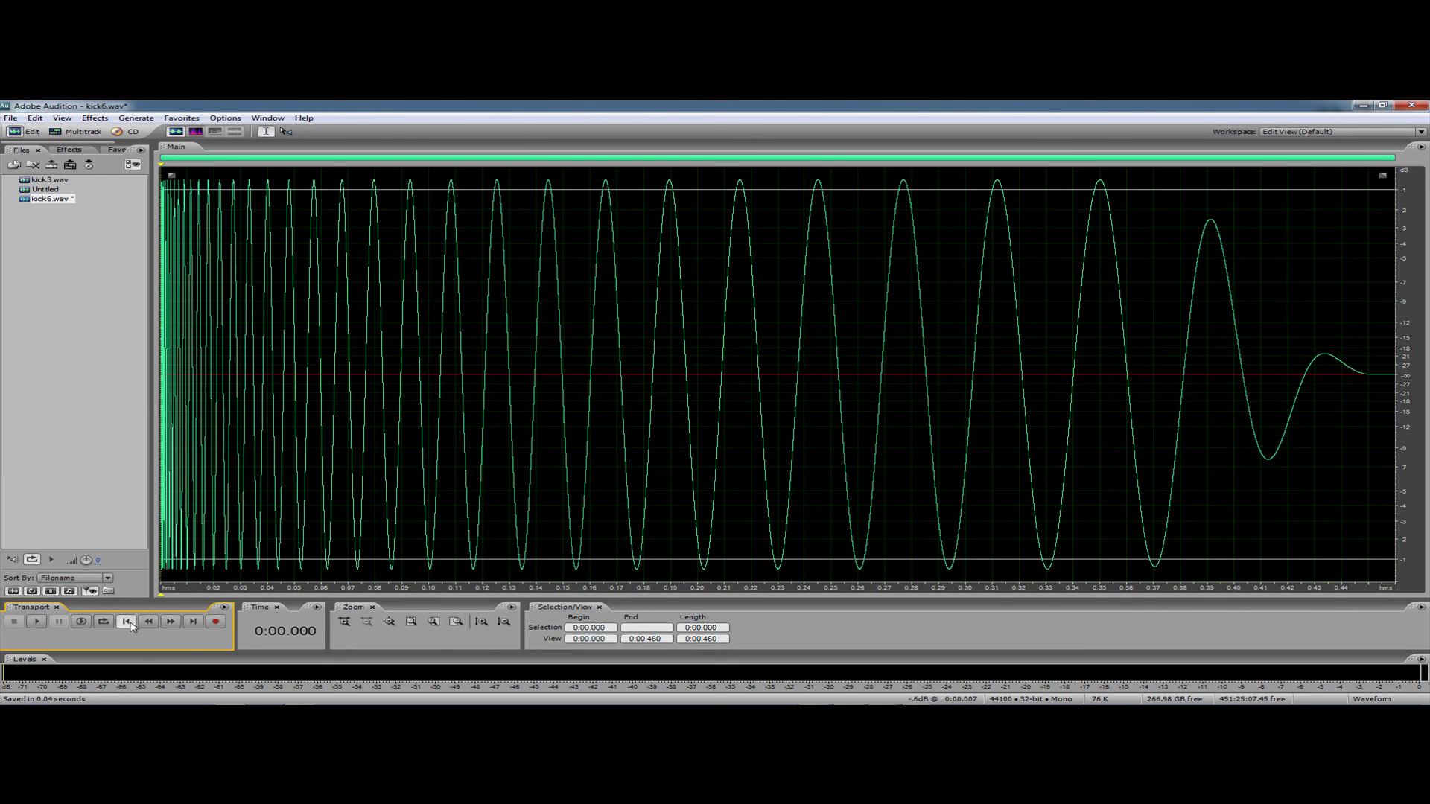
pyautogui.click(103, 621)
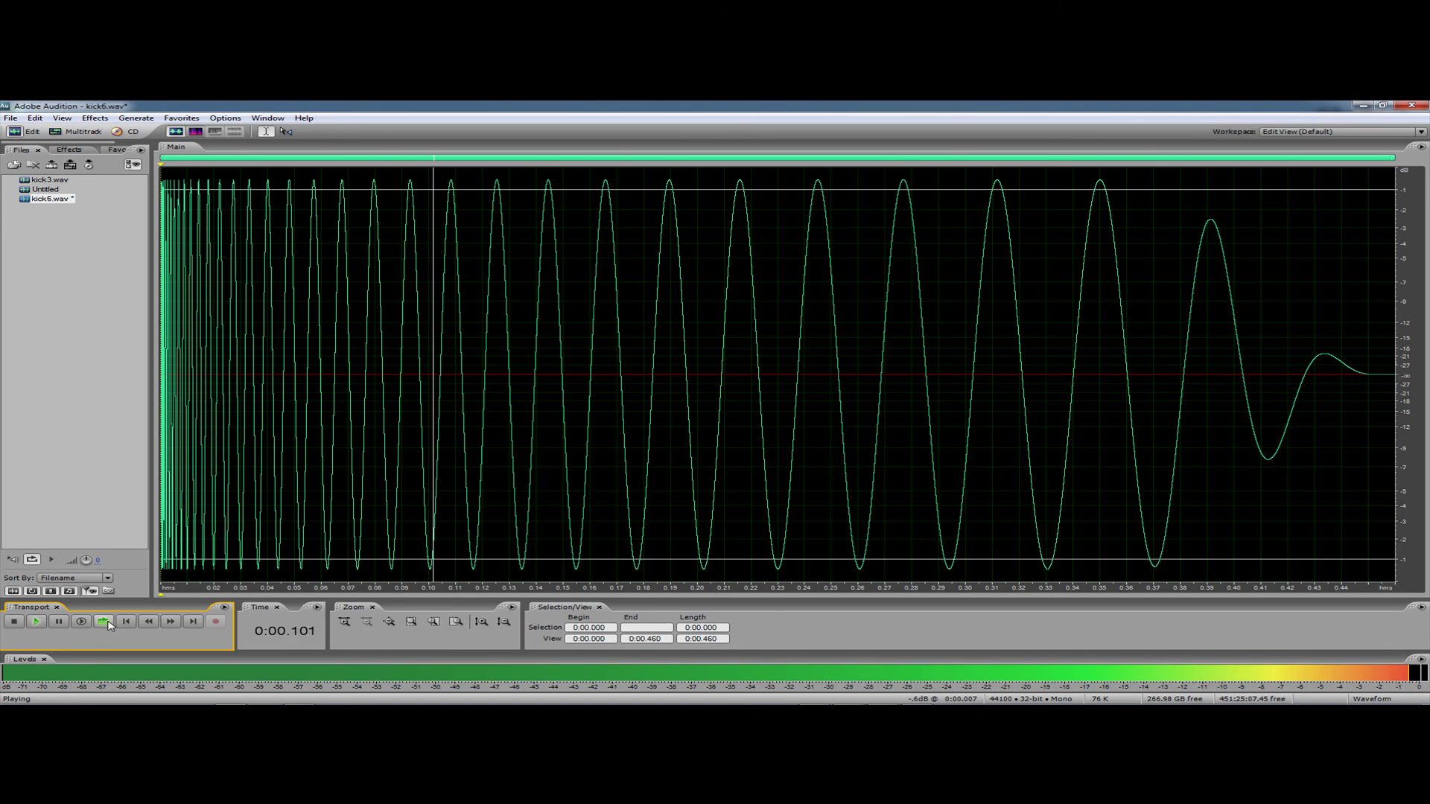
pyautogui.click(14, 621)
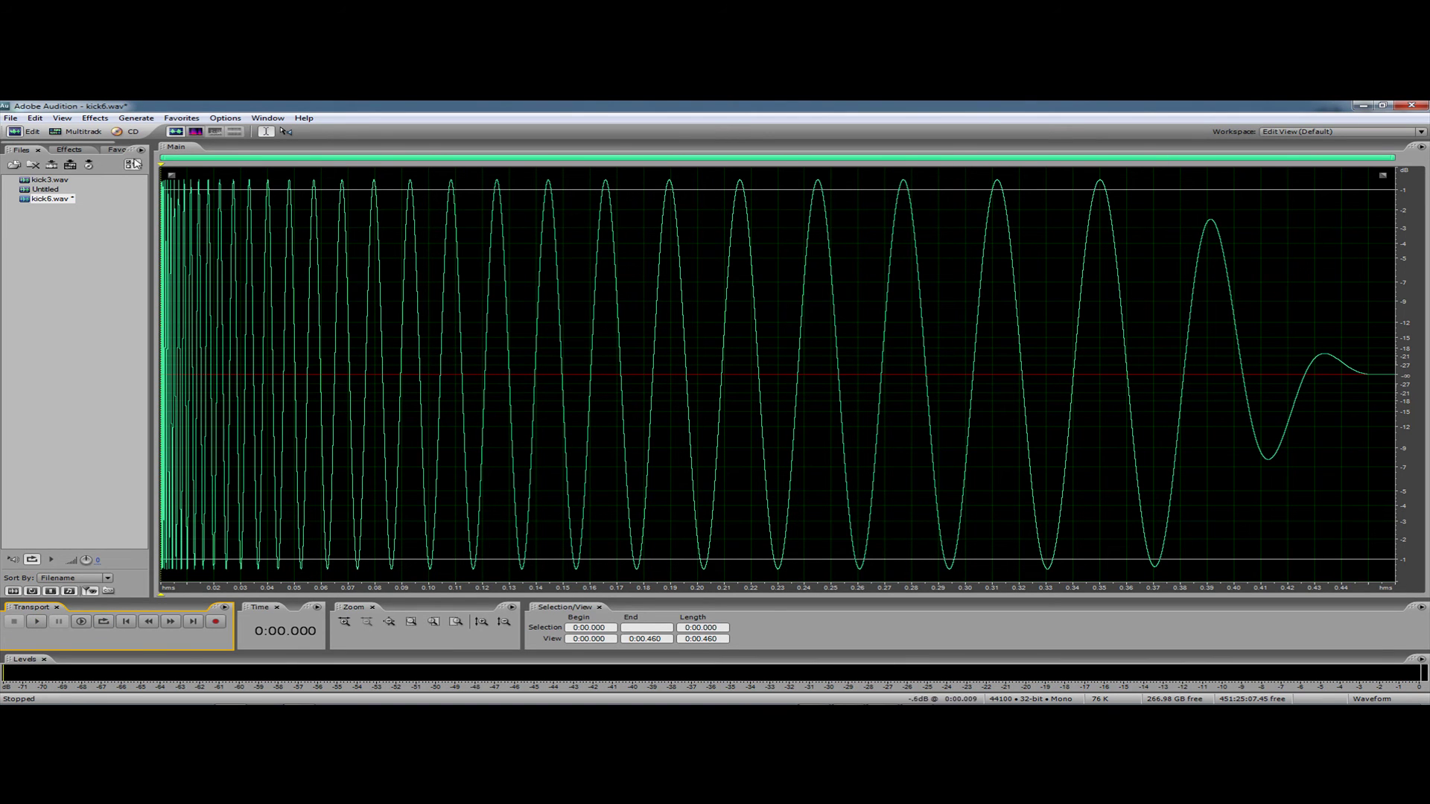
# - Open the Envelope effect on the 0.460-second kick and preview the ADSR Envelope preset
pyautogui.click(105, 119)
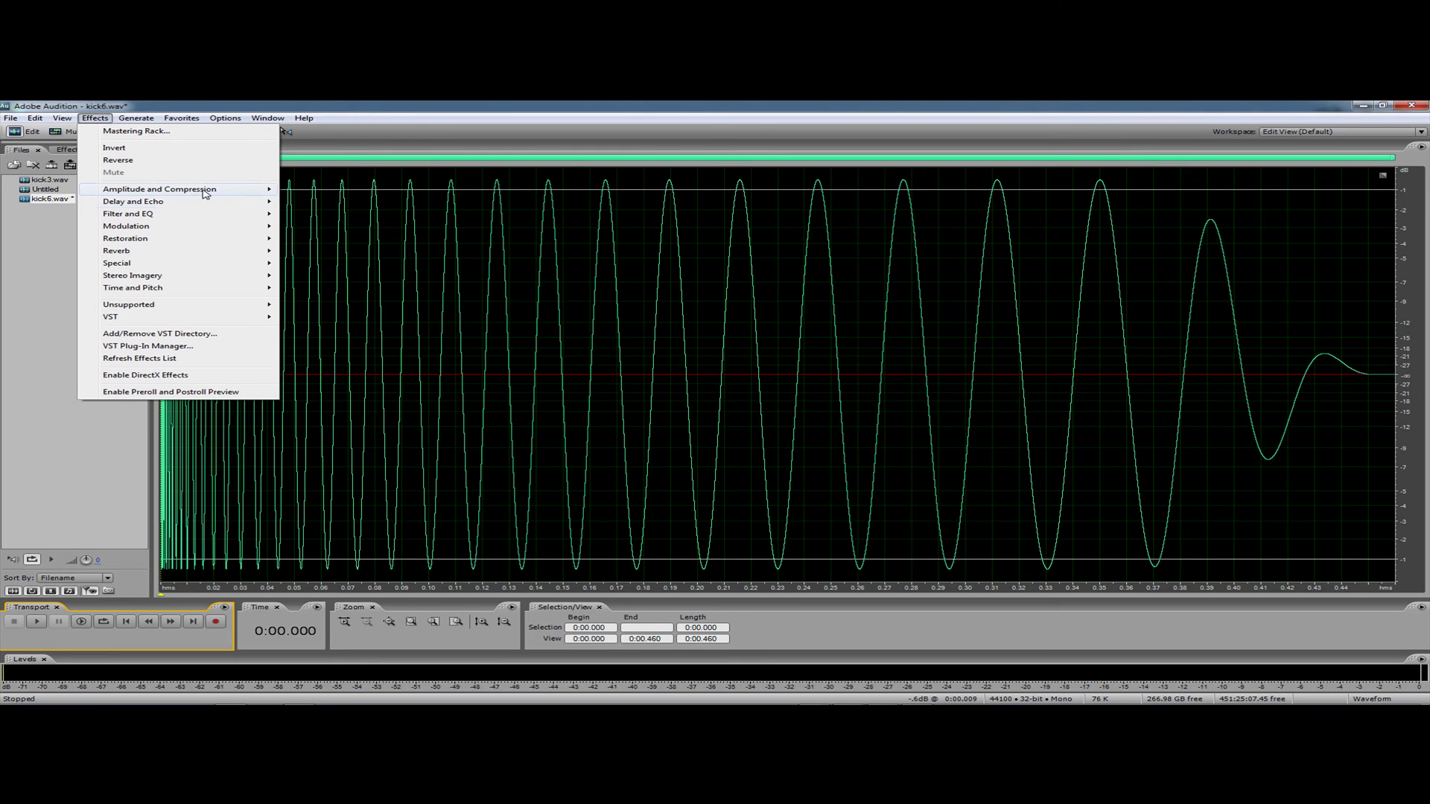
pyautogui.moveTo(206, 192)
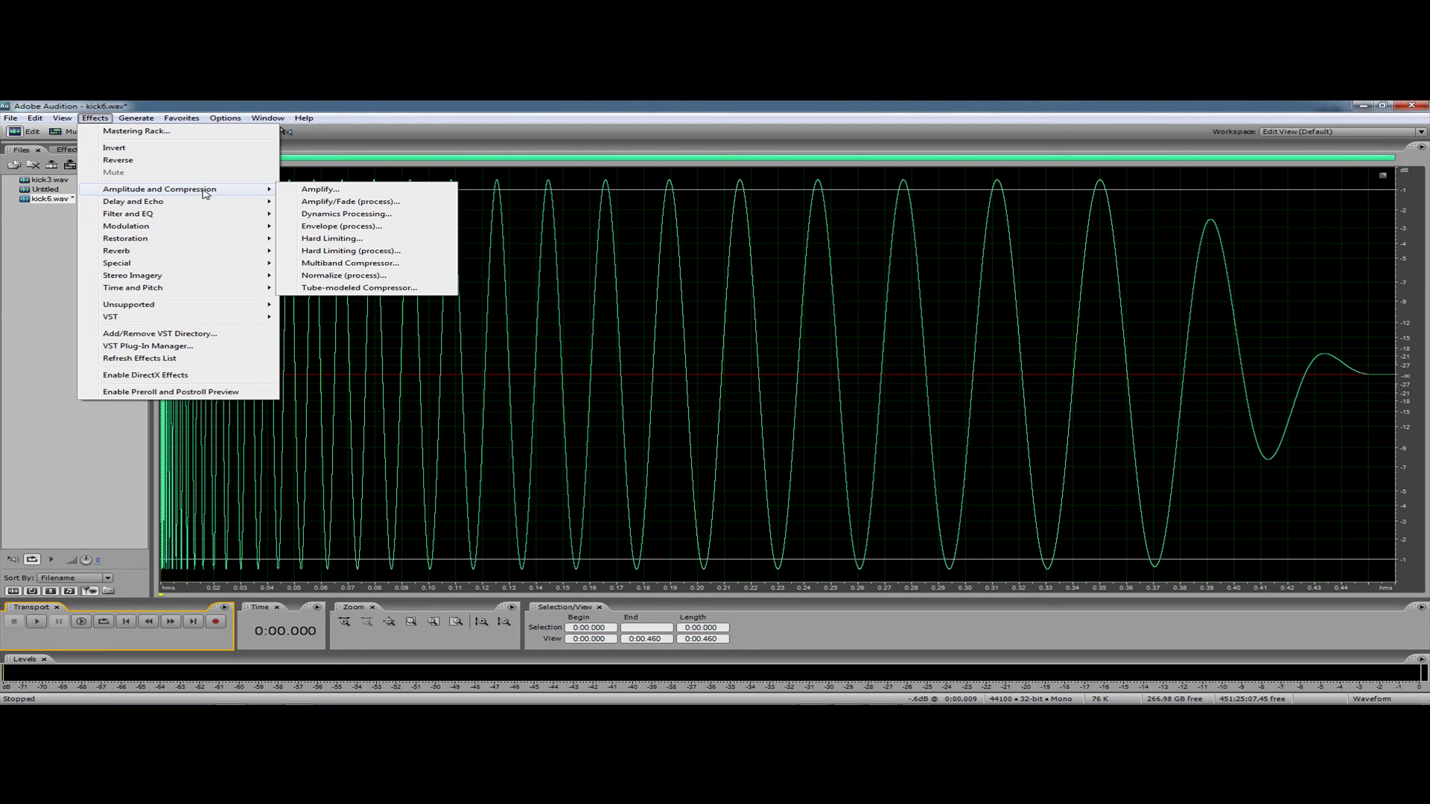
pyautogui.click(341, 226)
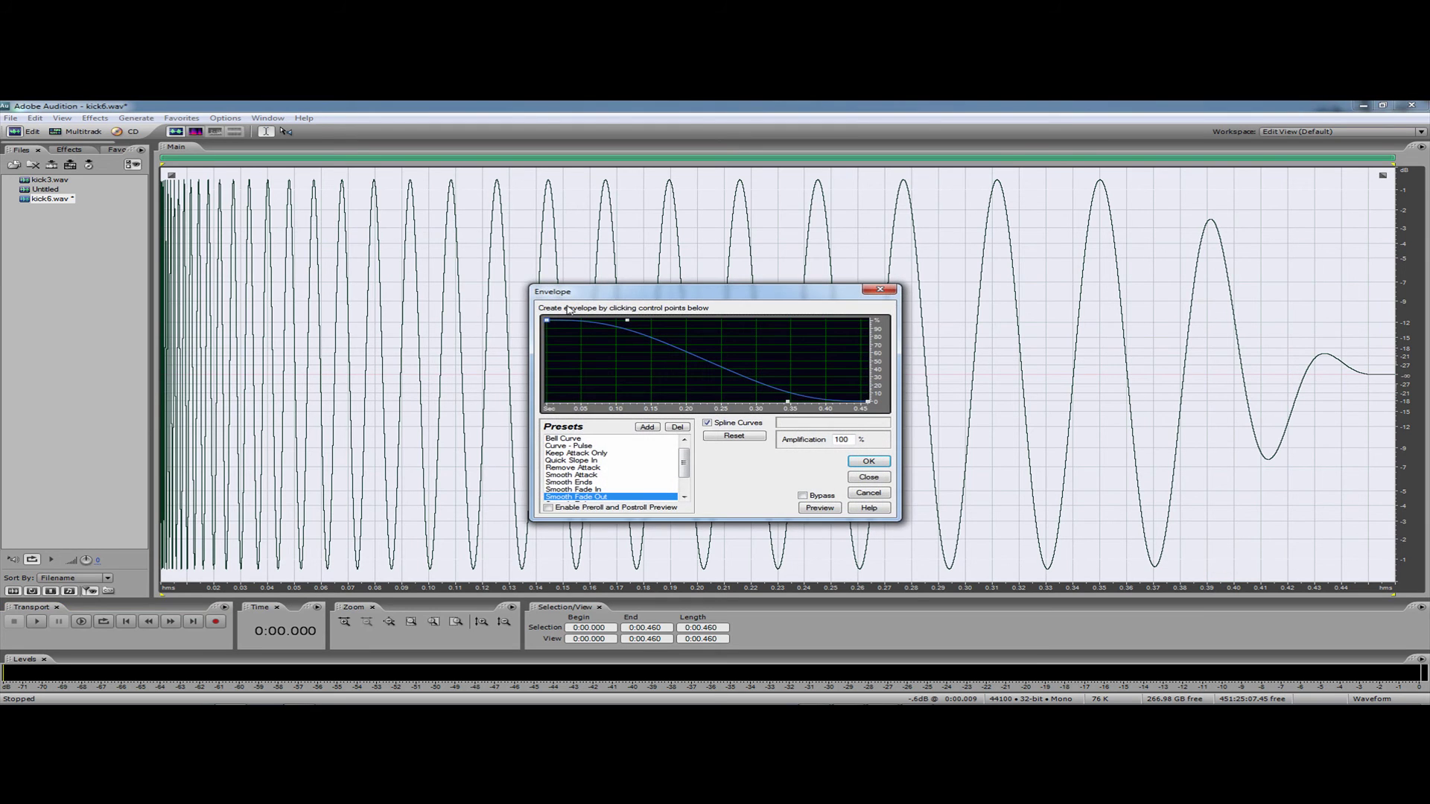
pyautogui.click(683, 439)
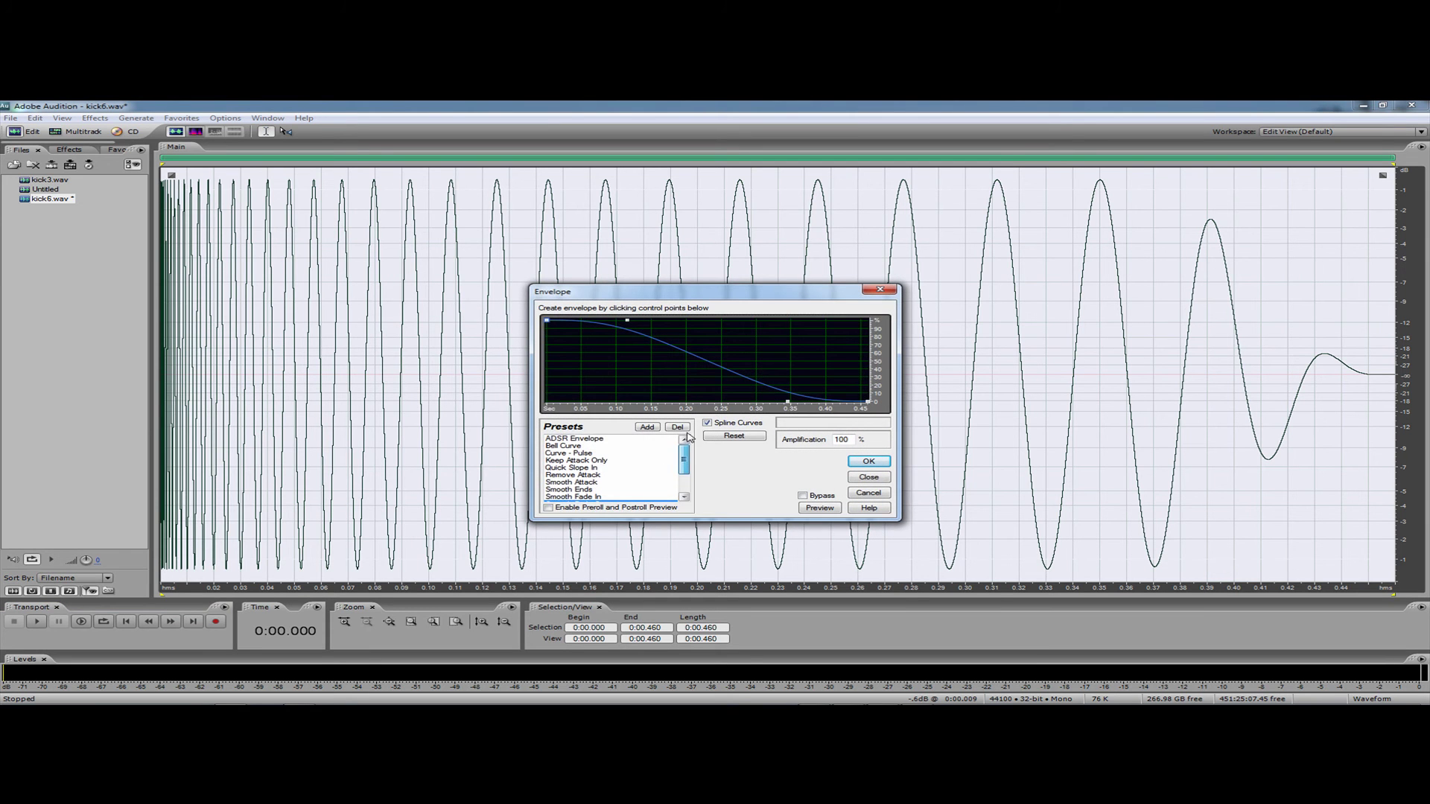
pyautogui.click(581, 440)
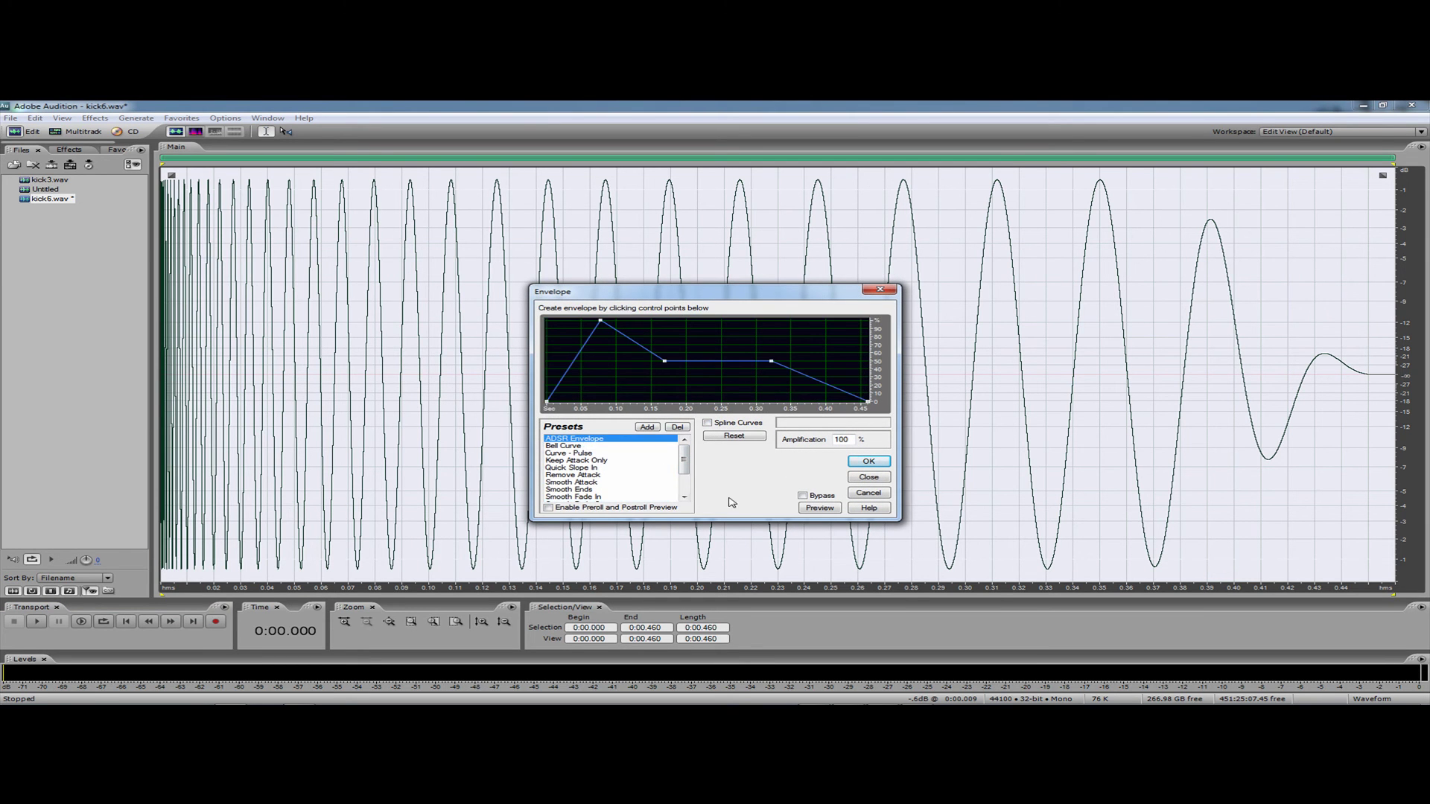
pyautogui.click(811, 512)
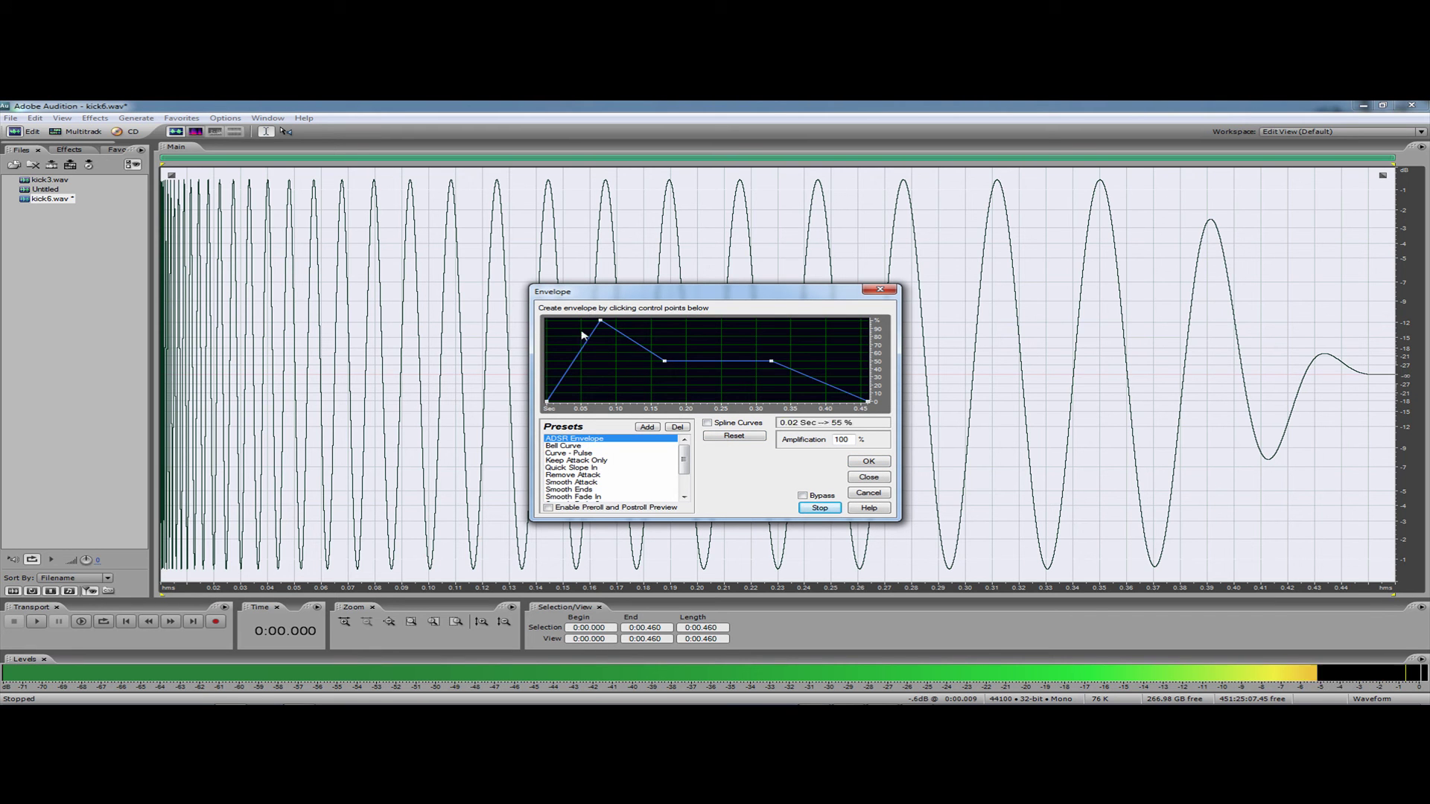
# - Audition other envelope presets, including Bell Curve, Keep Attack Only and Smooth Fade Out, and close the effect without applying it
pyautogui.click(568, 449)
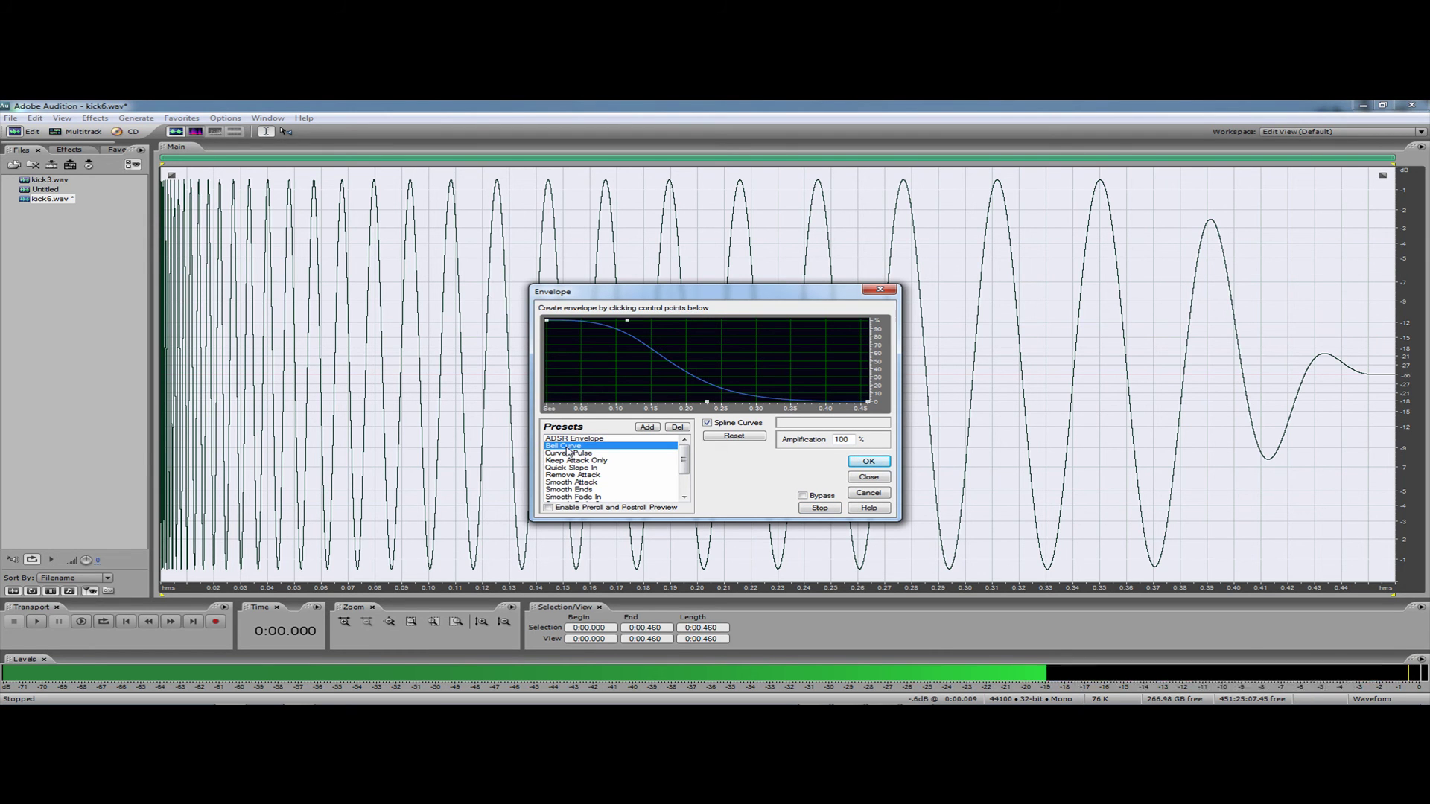
pyautogui.click(571, 461)
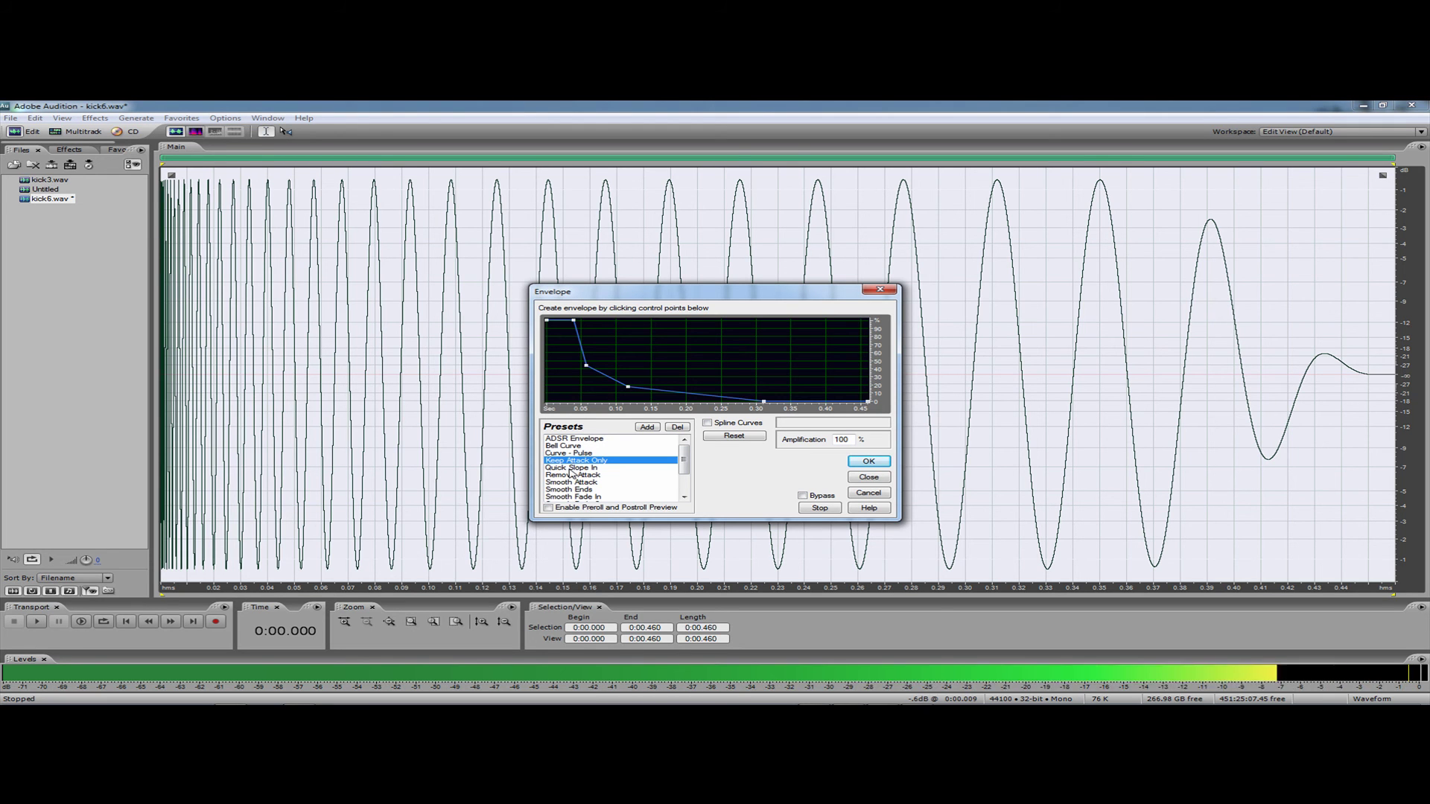
pyautogui.click(571, 469)
pyautogui.click(589, 475)
pyautogui.click(589, 483)
pyautogui.click(588, 489)
pyautogui.scroll(-2, 593, 485)
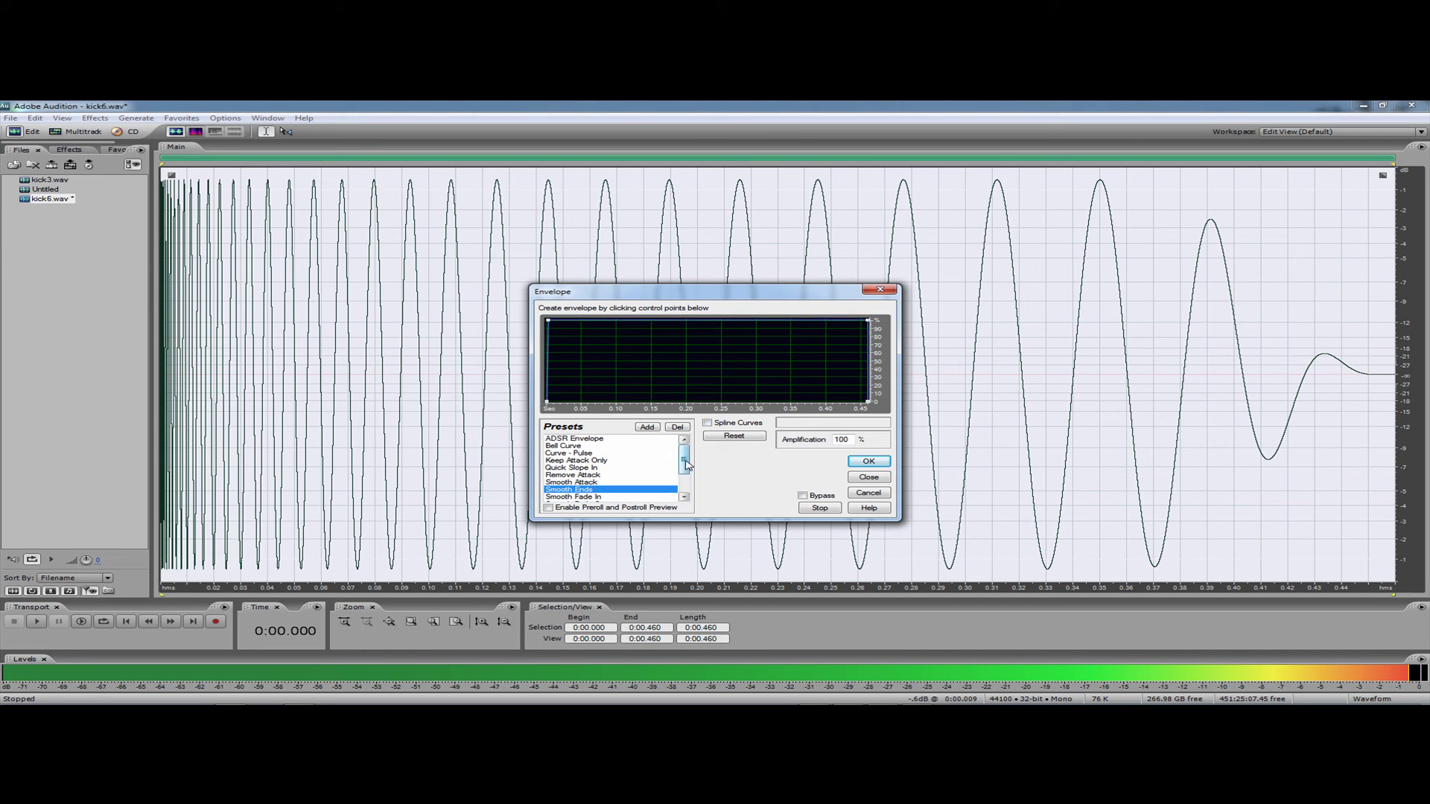
pyautogui.click(590, 468)
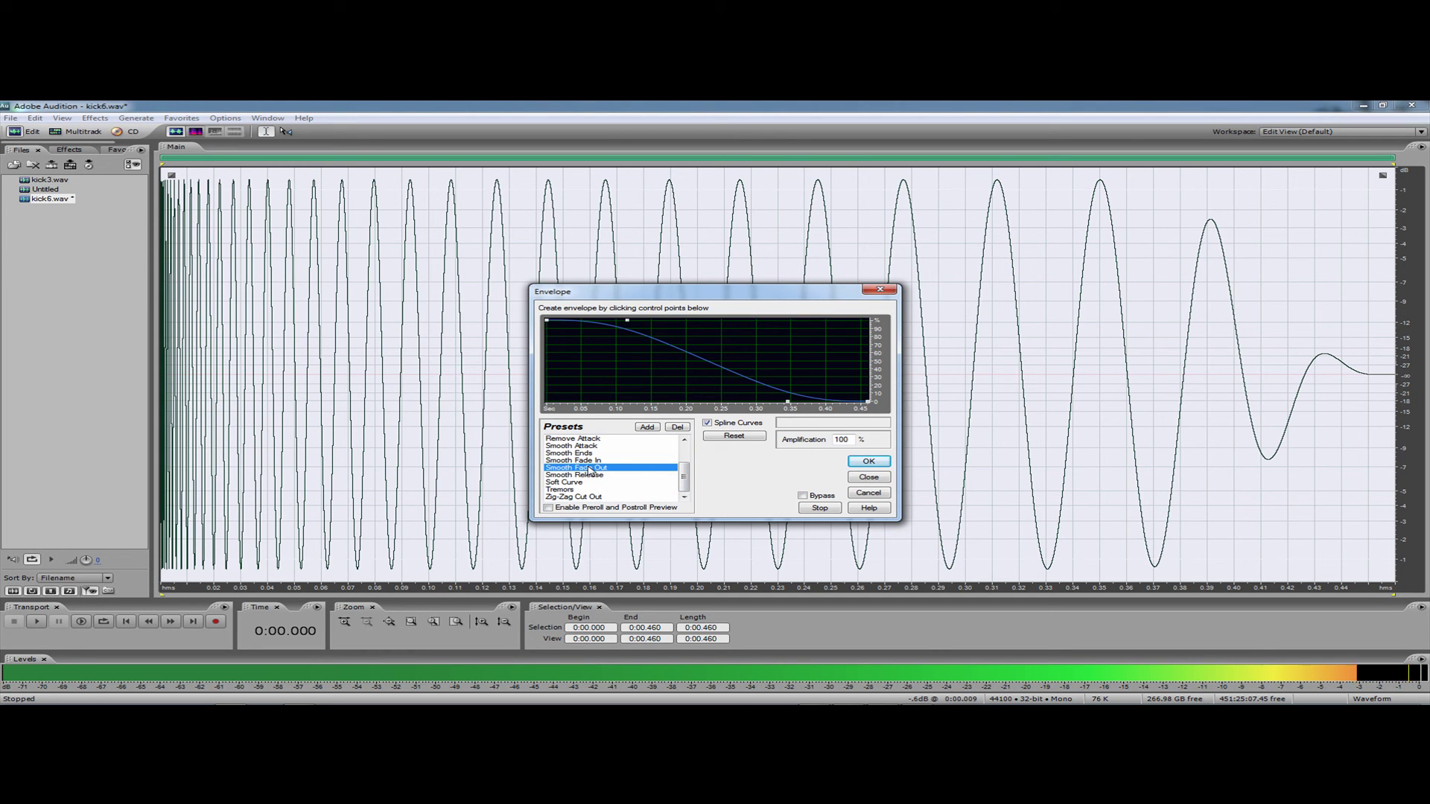
pyautogui.click(819, 509)
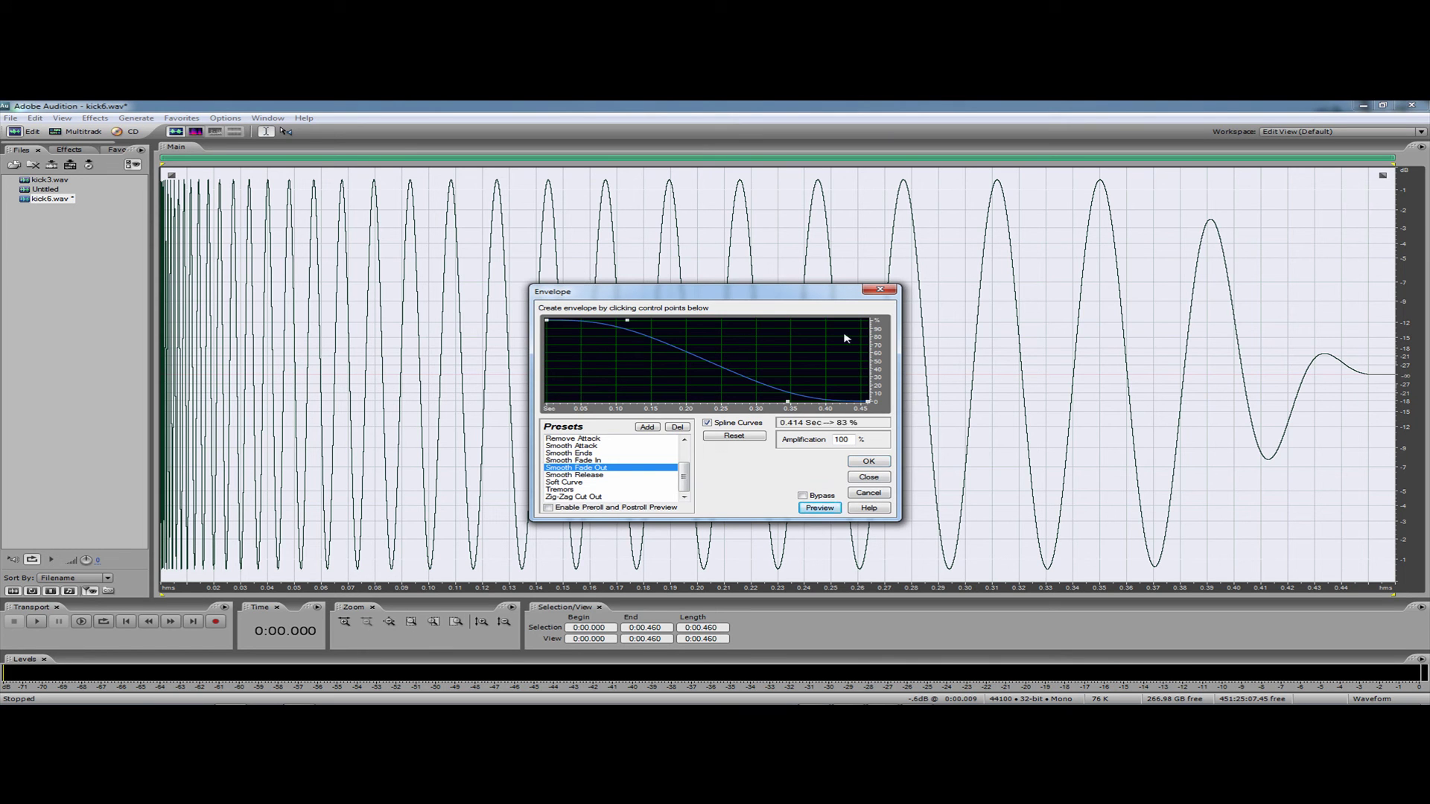
pyautogui.click(879, 289)
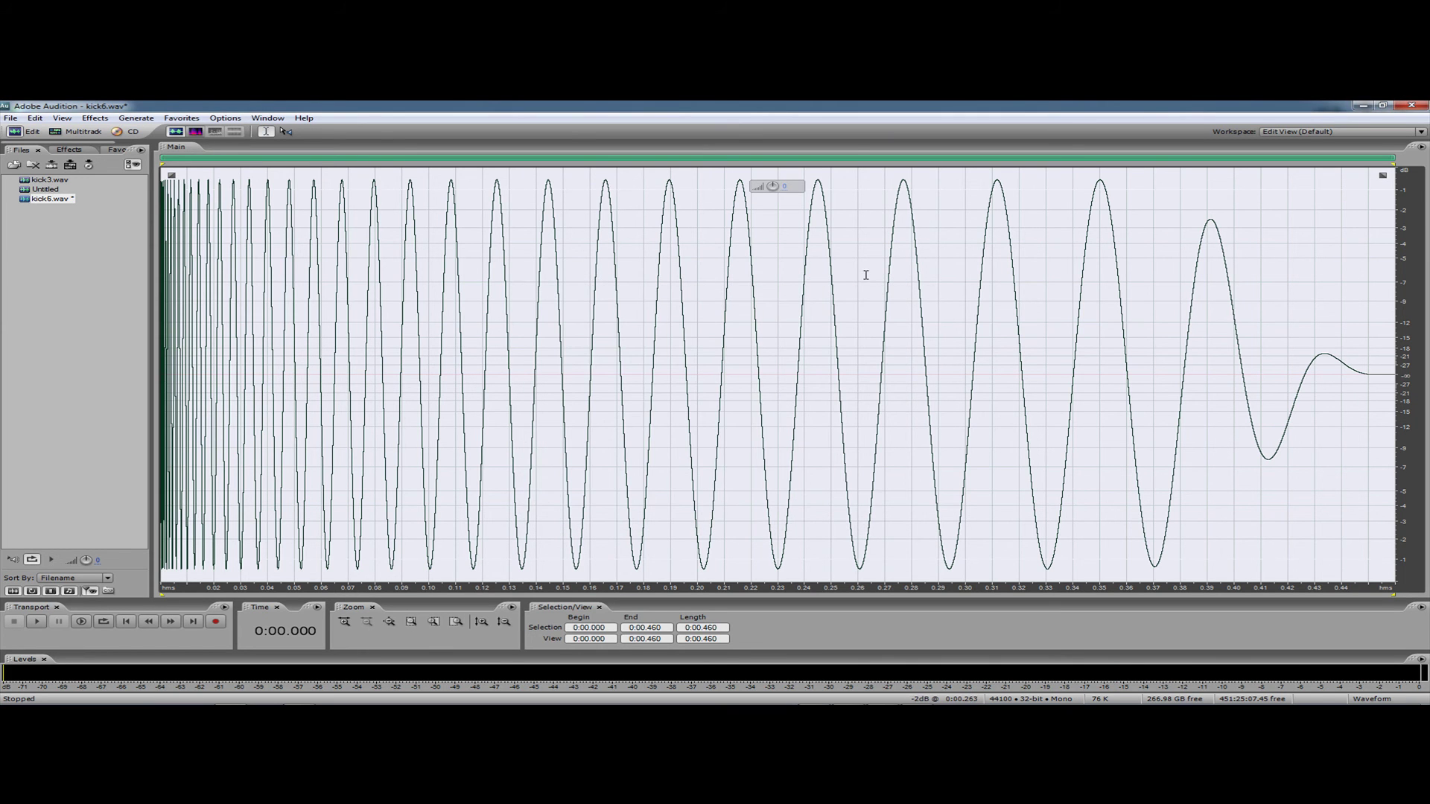
# - Close Adobe Audition without saving the changes to kick6.wav and switch to the Cubase project kicks in adobe
pyautogui.click(1409, 107)
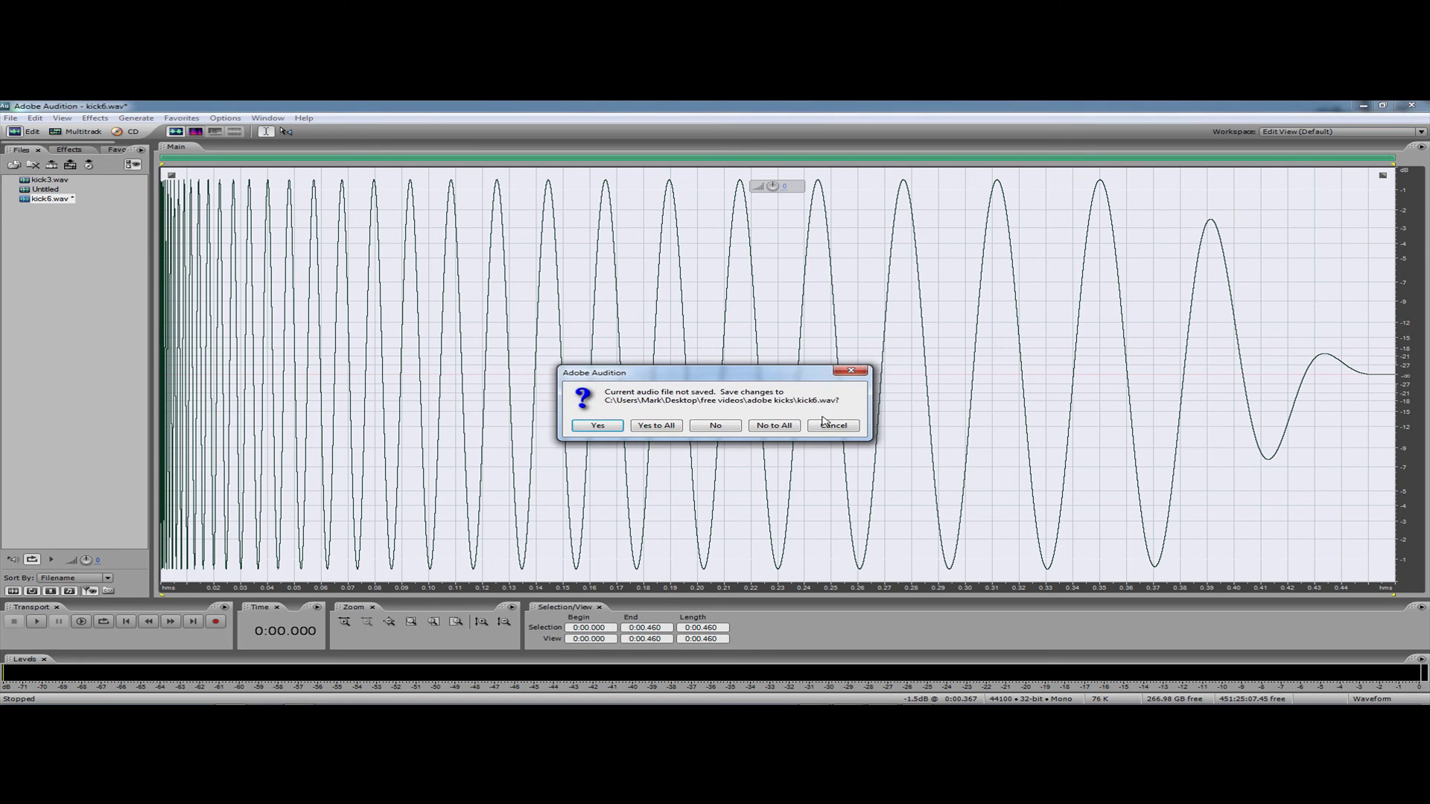
pyautogui.click(704, 426)
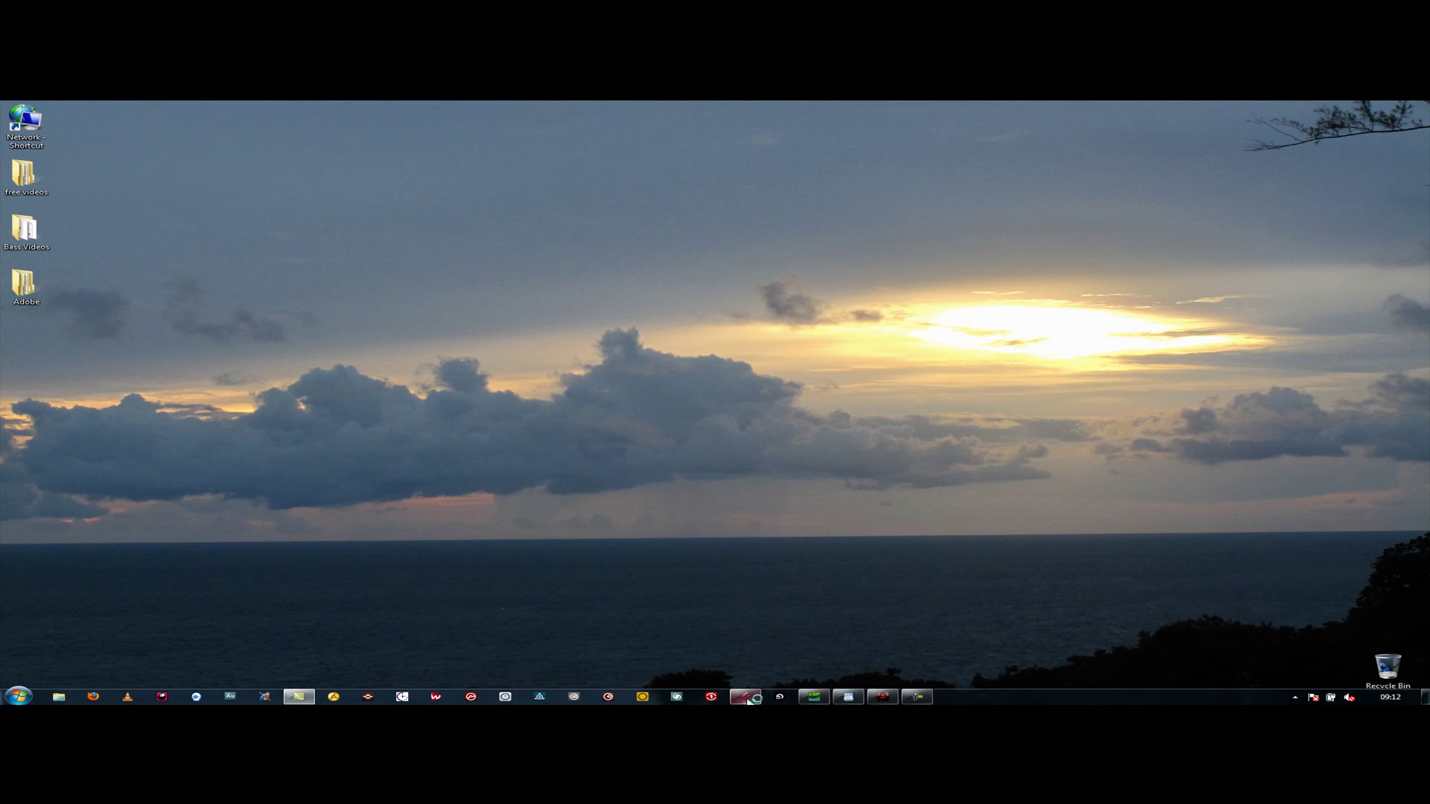
pyautogui.click(747, 698)
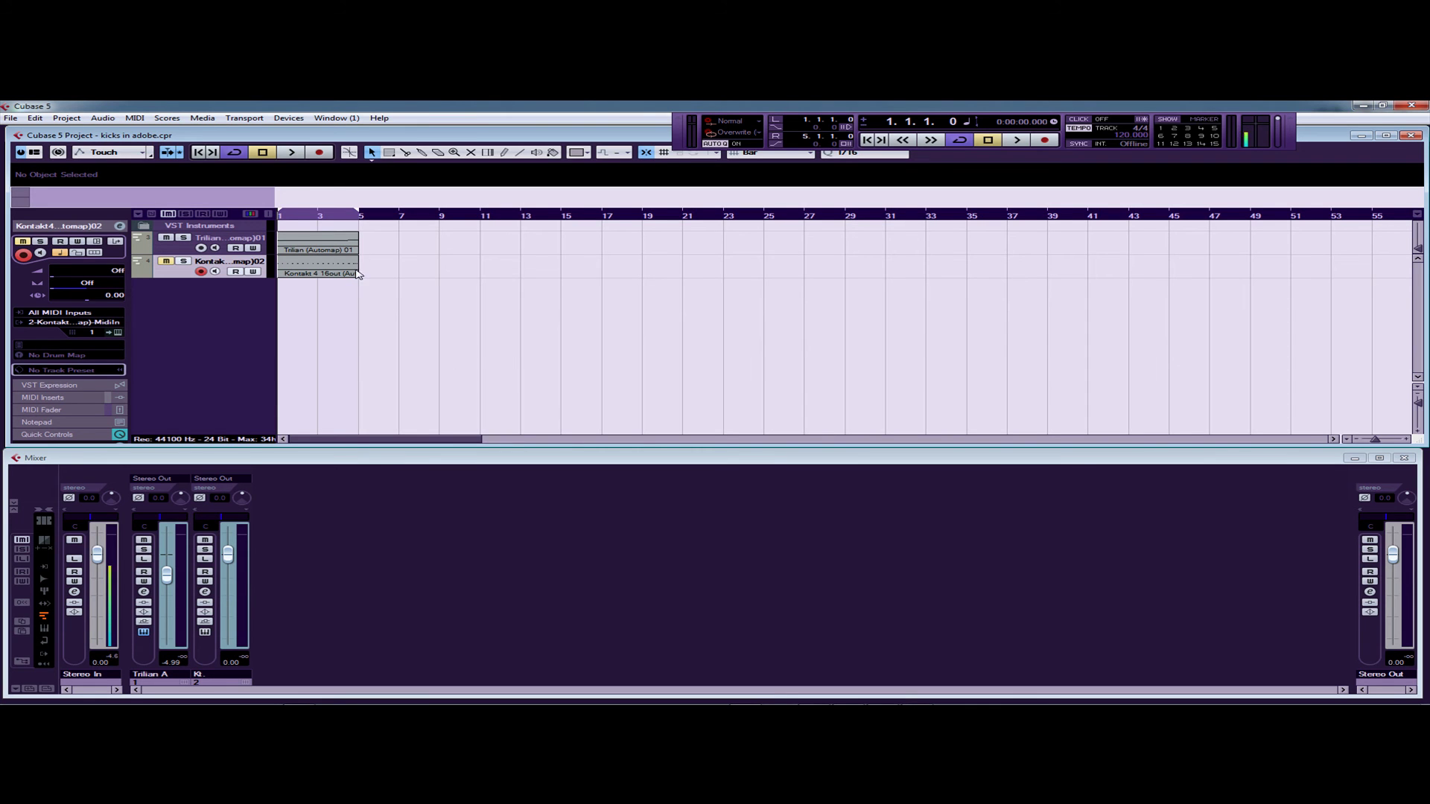
# - Lower the Trilian channel's volume to about -13 dB during playback, and stop at the project start
pyautogui.press('space')
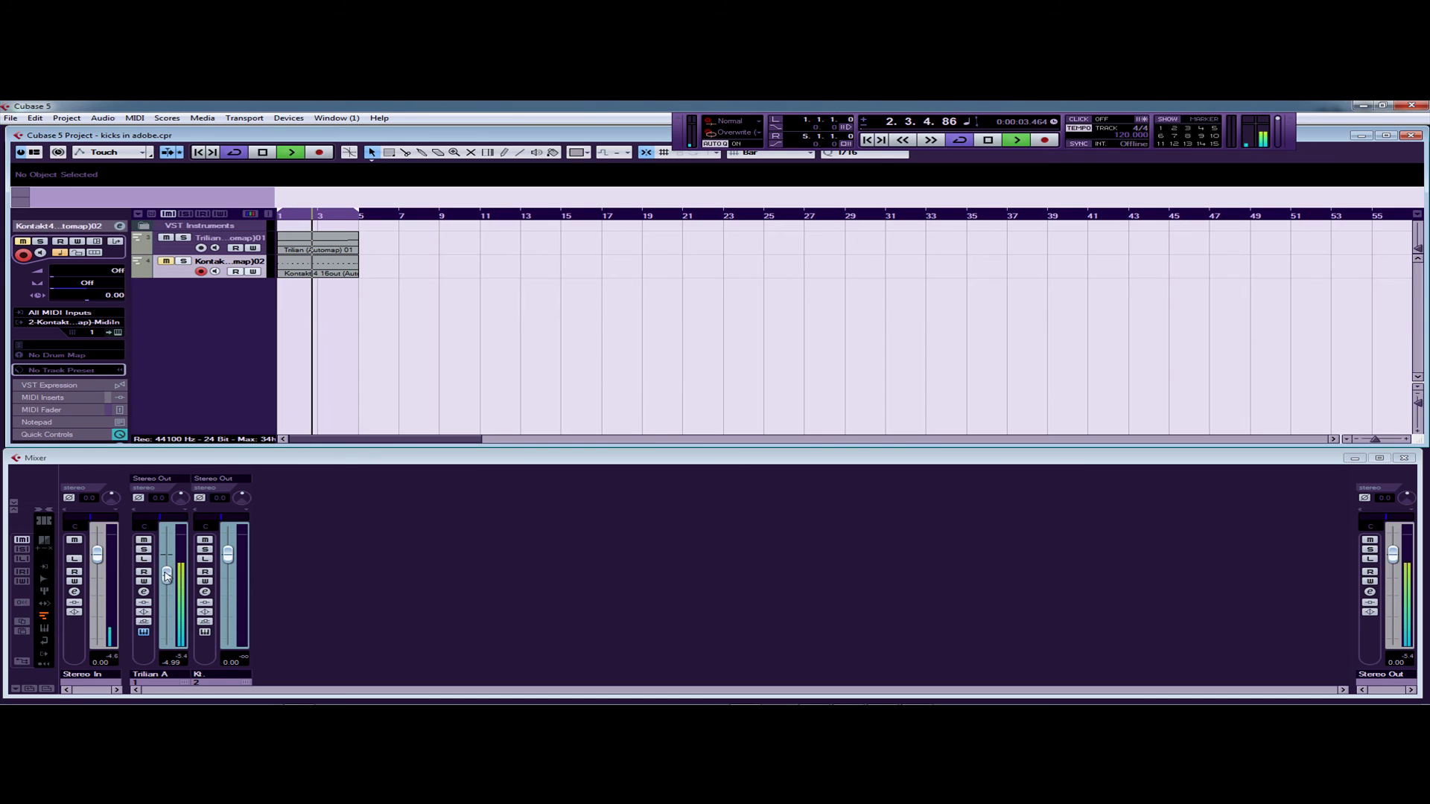
pyautogui.moveTo(167, 574); pyautogui.dragTo(167, 598)
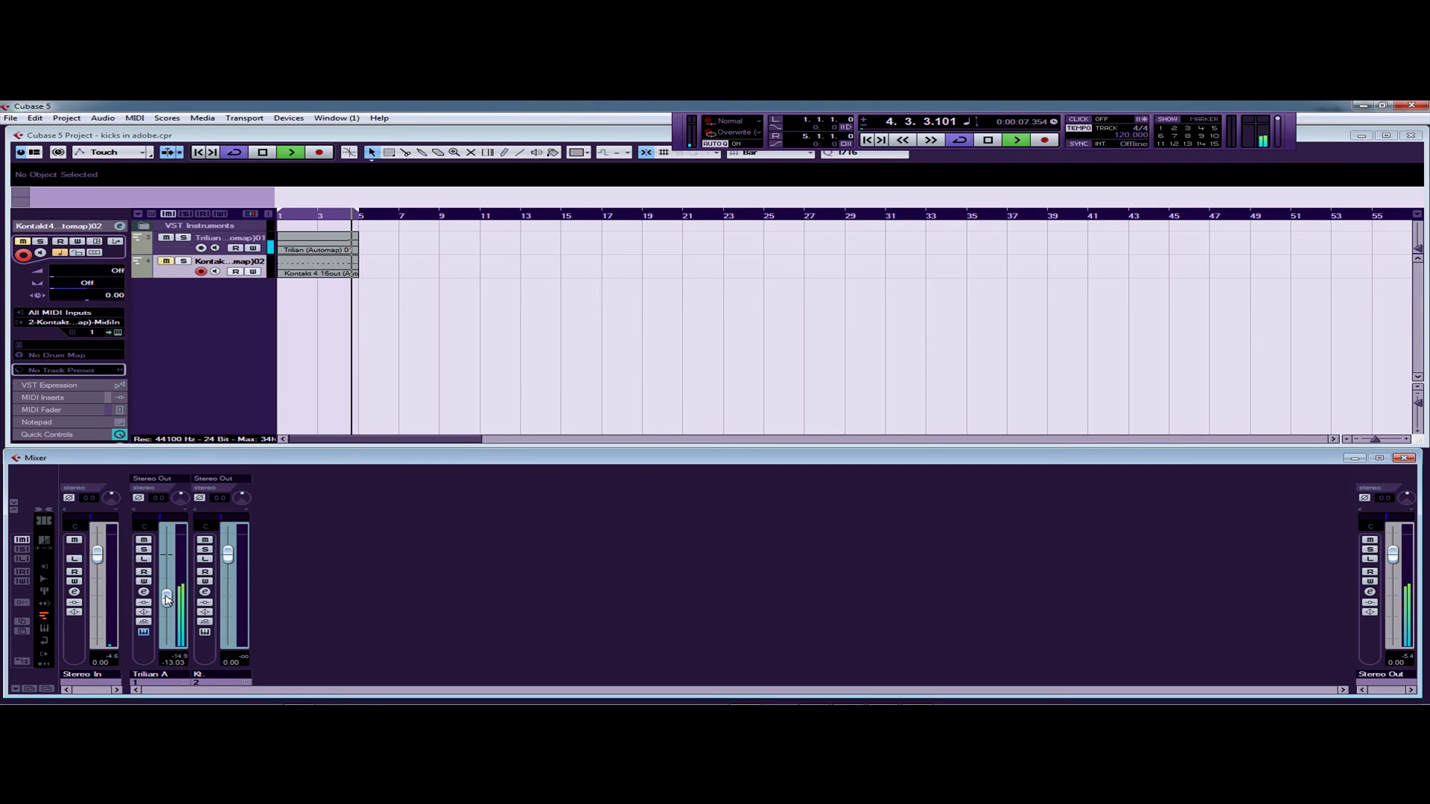
pyautogui.press('space')
pyautogui.press('Home')
# - Replace the kick1 instrument in the track's Kontakt sampler with a new empty instrument
pyautogui.click(117, 332)
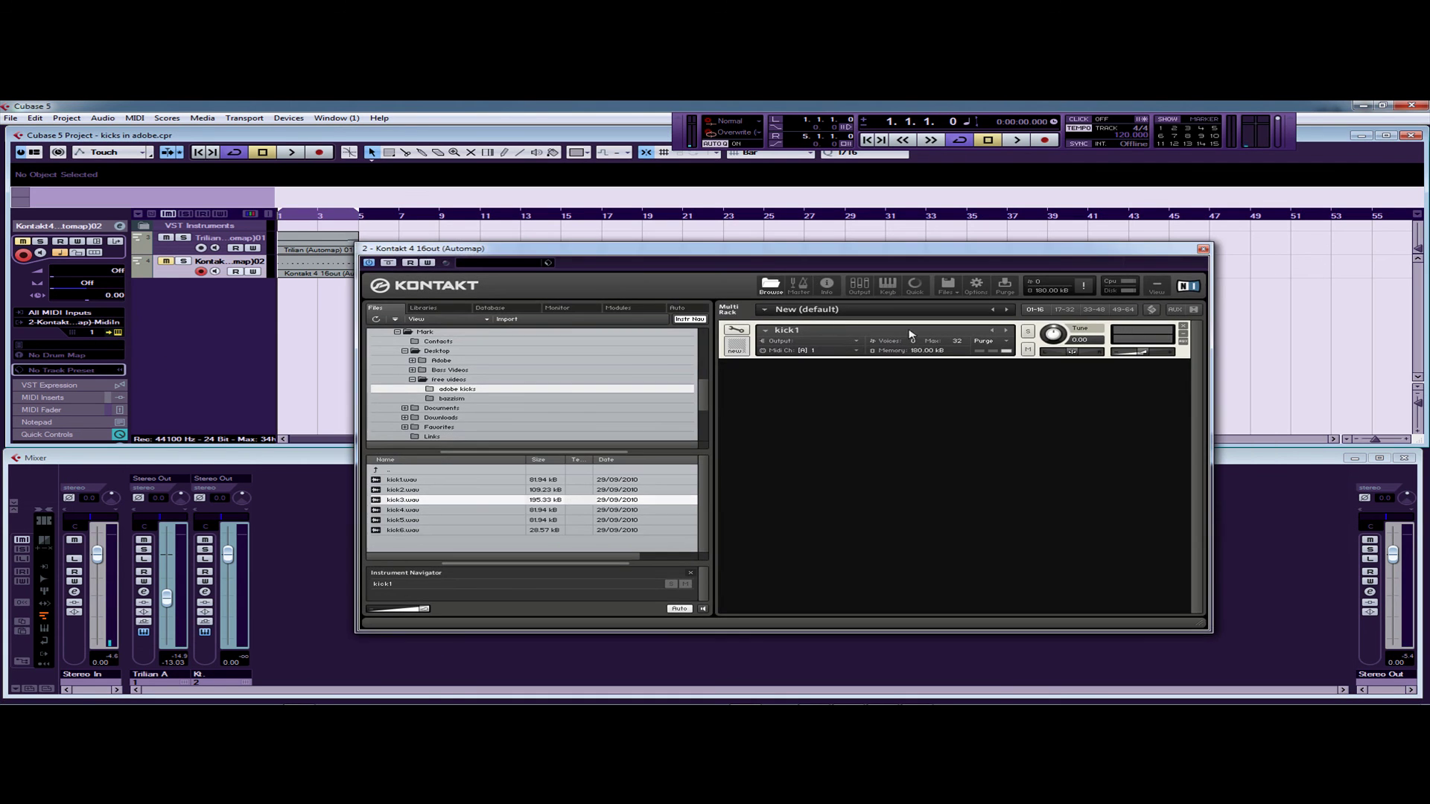
pyautogui.click(1016, 325)
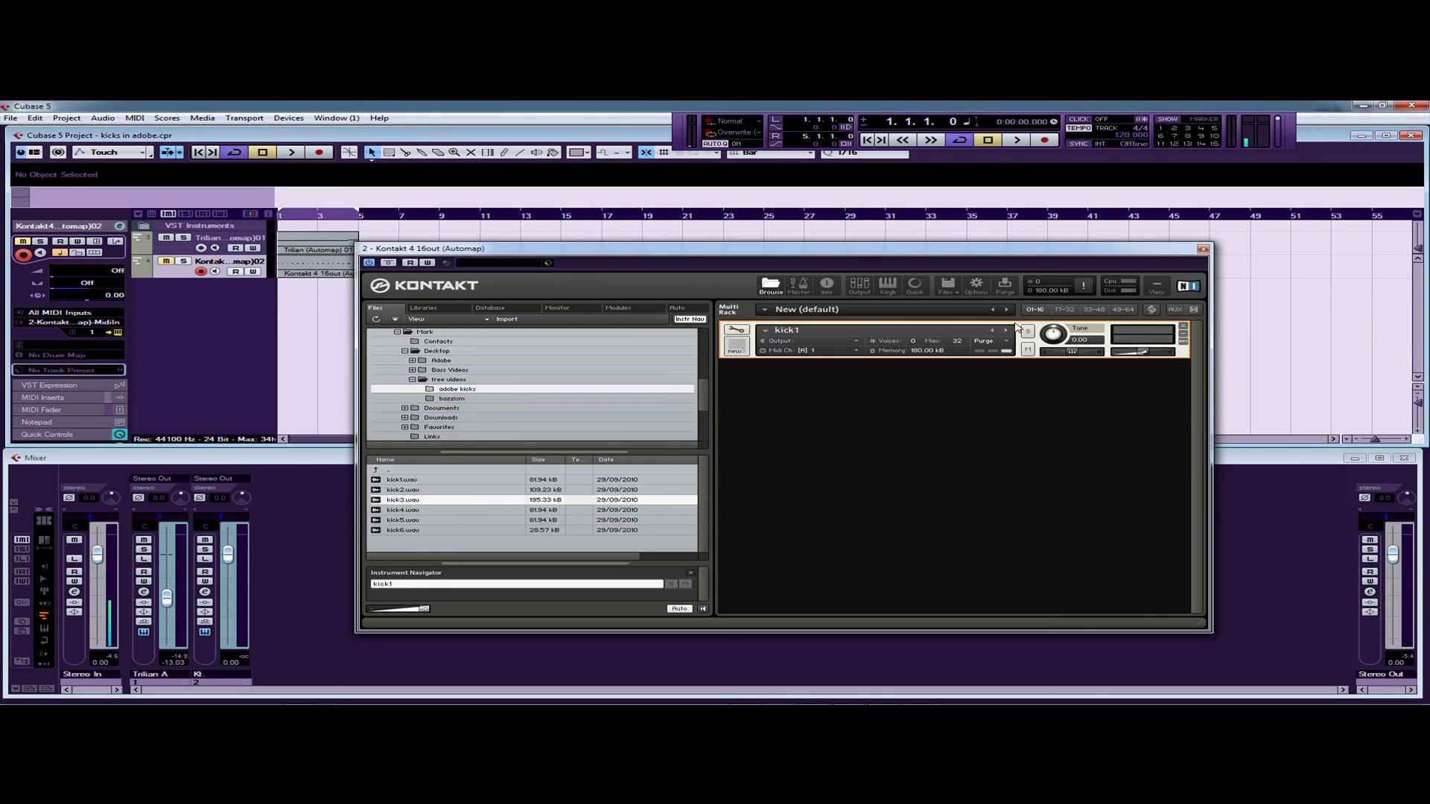
pyautogui.press('Delete')
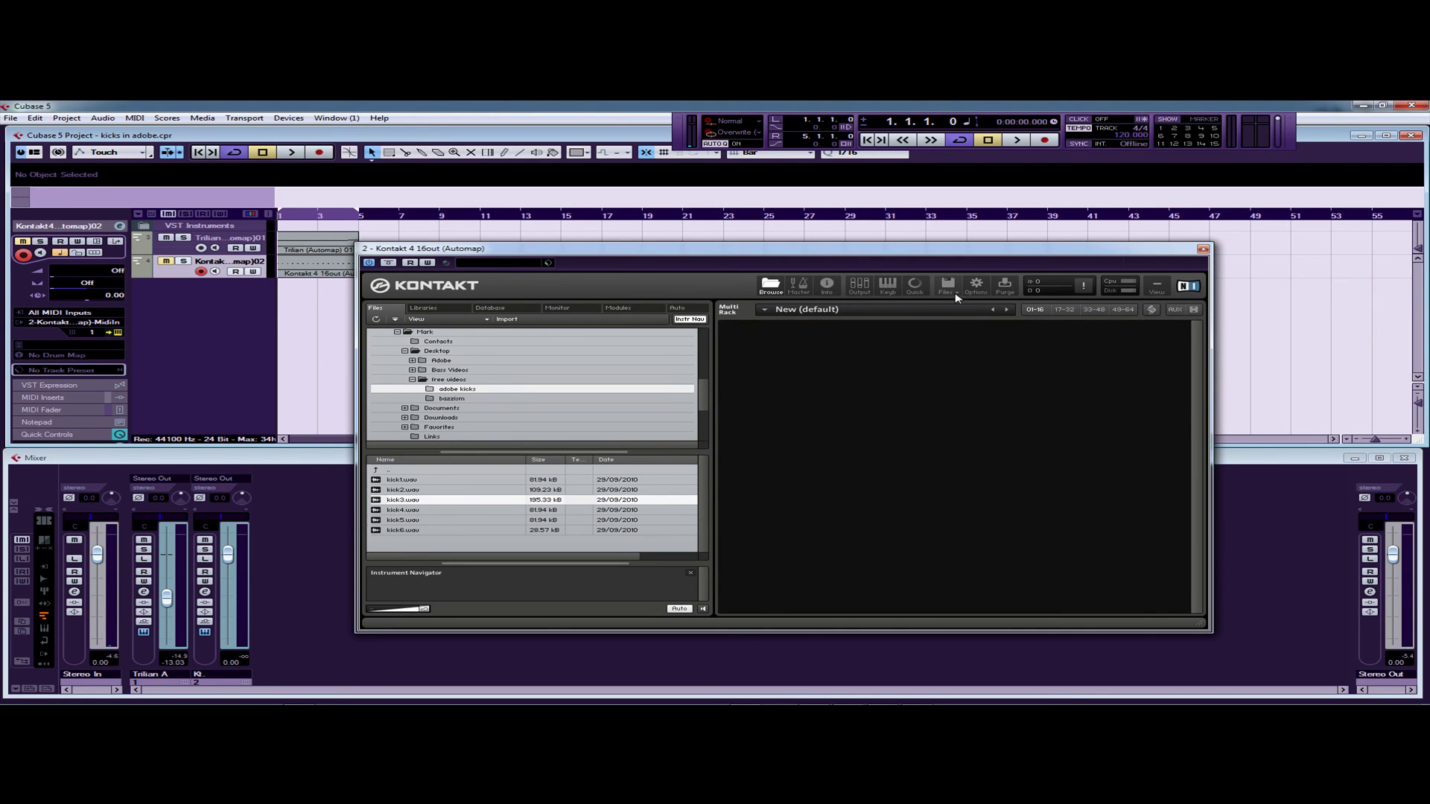
pyautogui.click(956, 298)
pyautogui.click(960, 303)
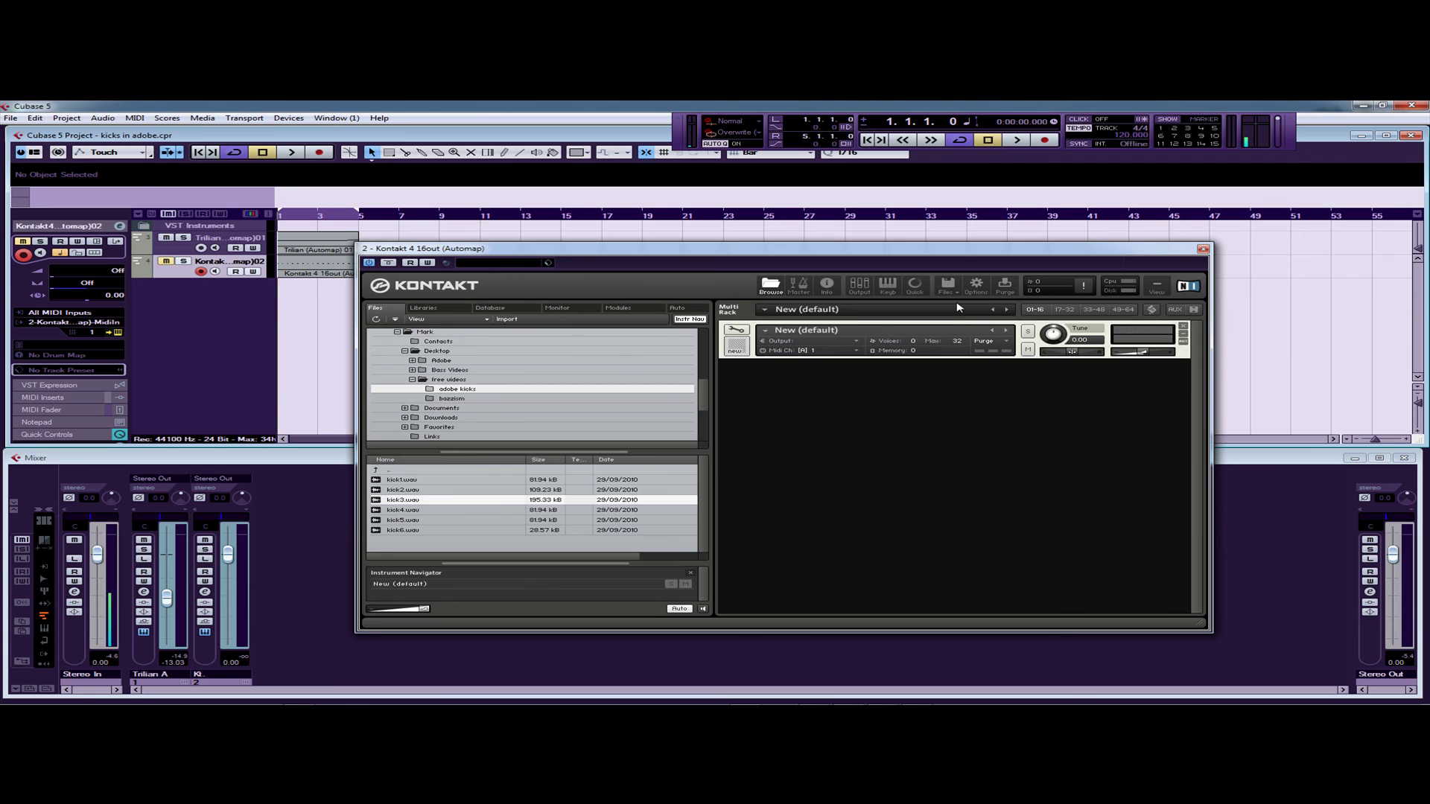
# - Map the samples kick1.wav to kick6.wav from the adobe kicks folder onto adjacent keys of the new instrument
pyautogui.click(746, 330)
pyautogui.click(937, 371)
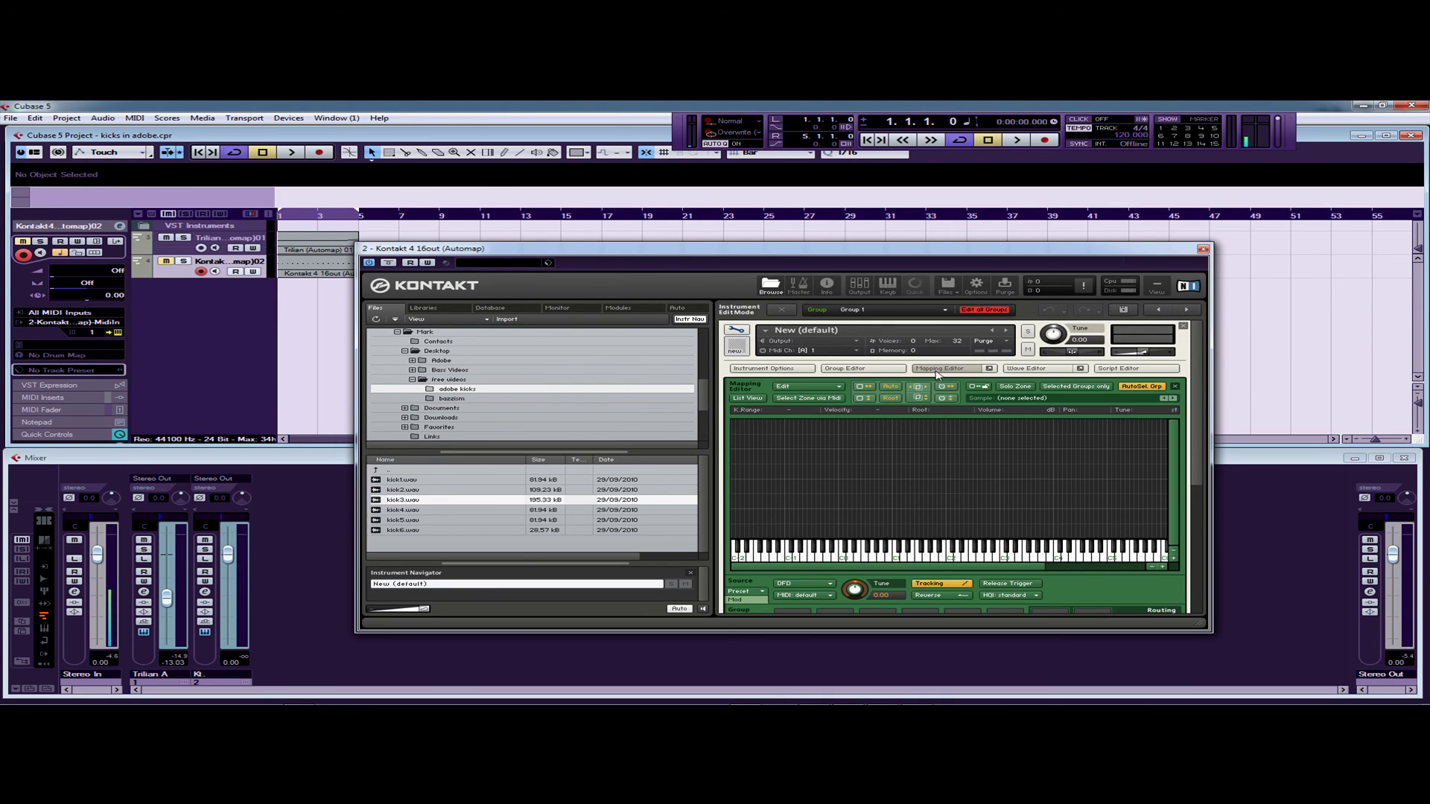
pyautogui.click(425, 480)
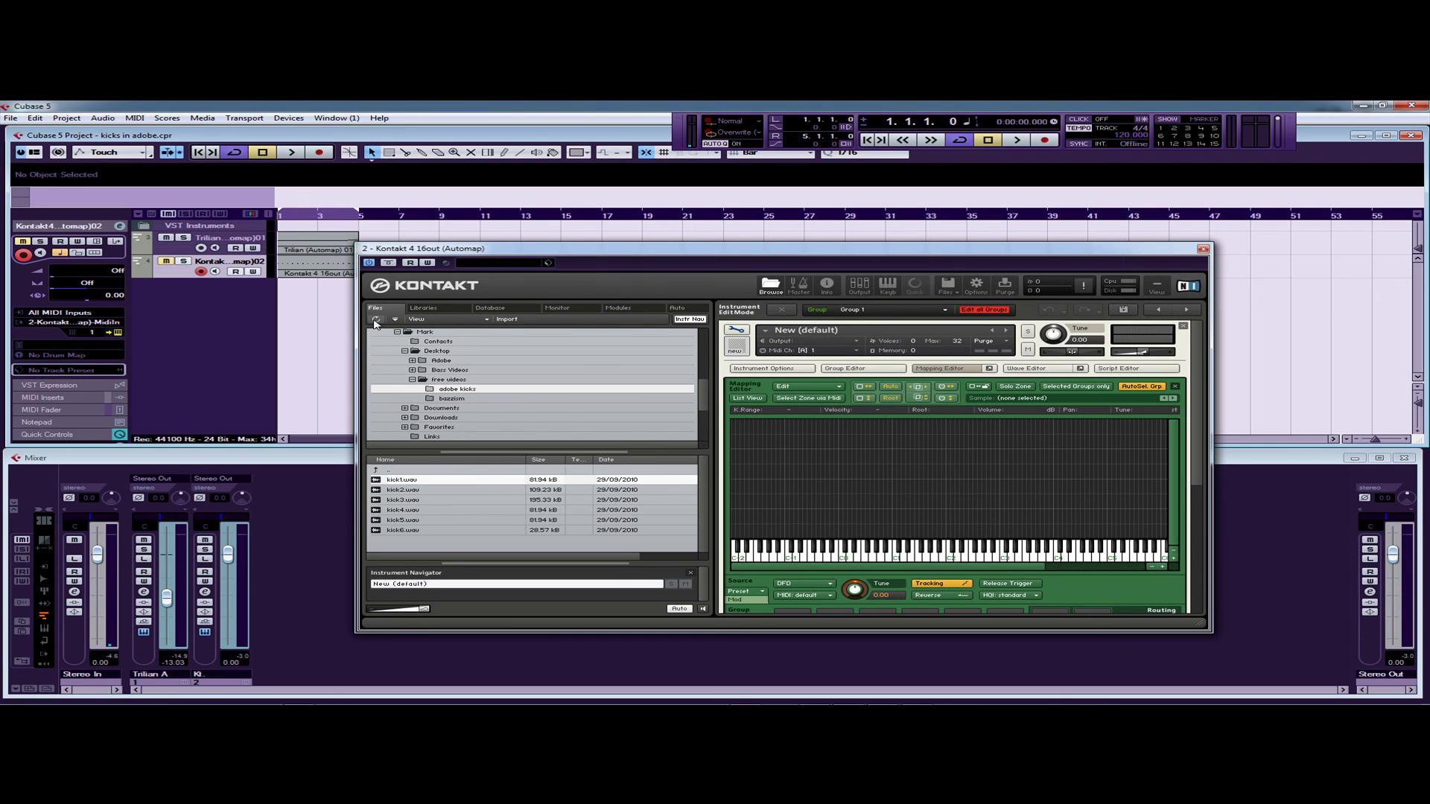
pyautogui.moveTo(422, 542); pyautogui.dragTo(1004, 534)
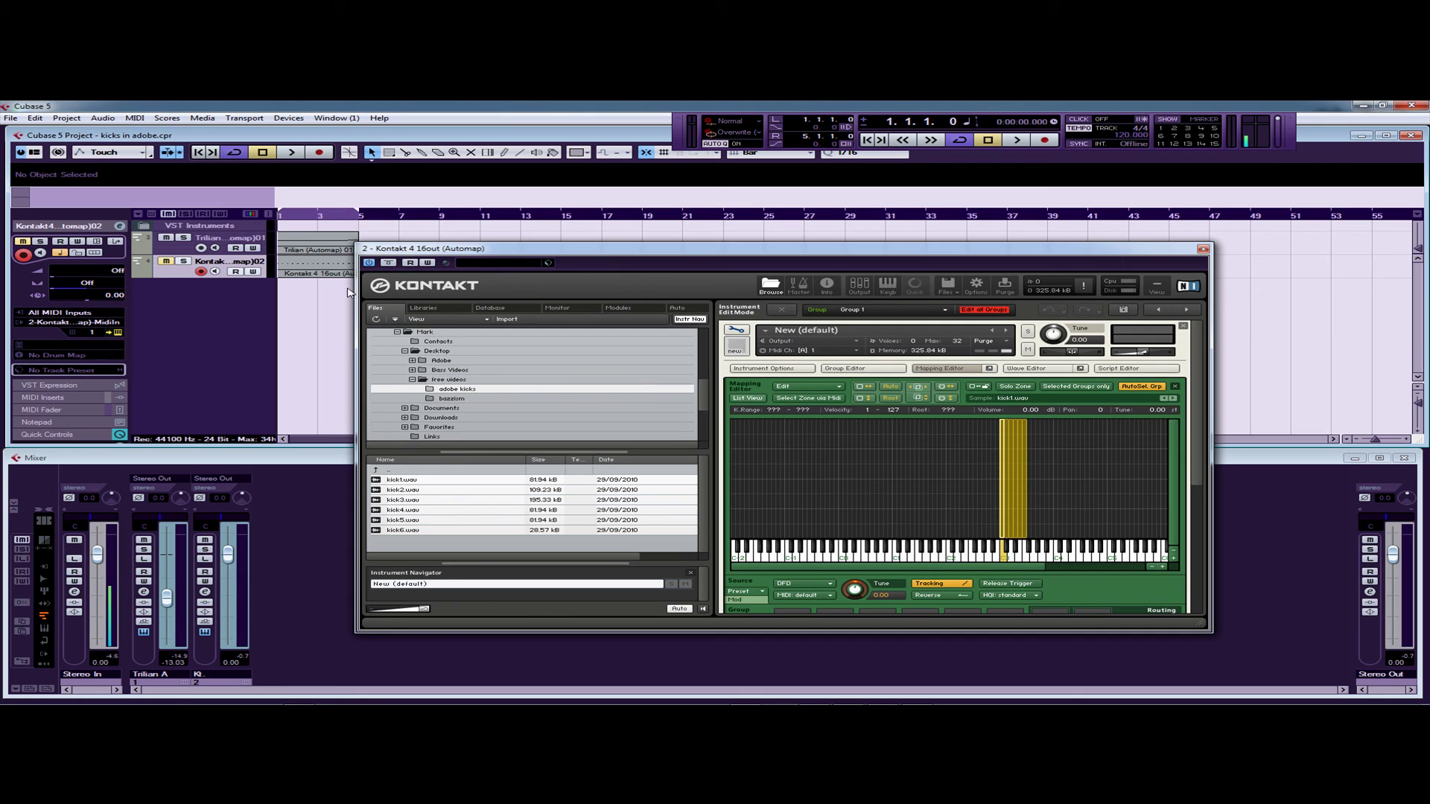
pyautogui.click(942, 368)
pyautogui.moveTo(558, 254); pyautogui.dragTo(648, 281)
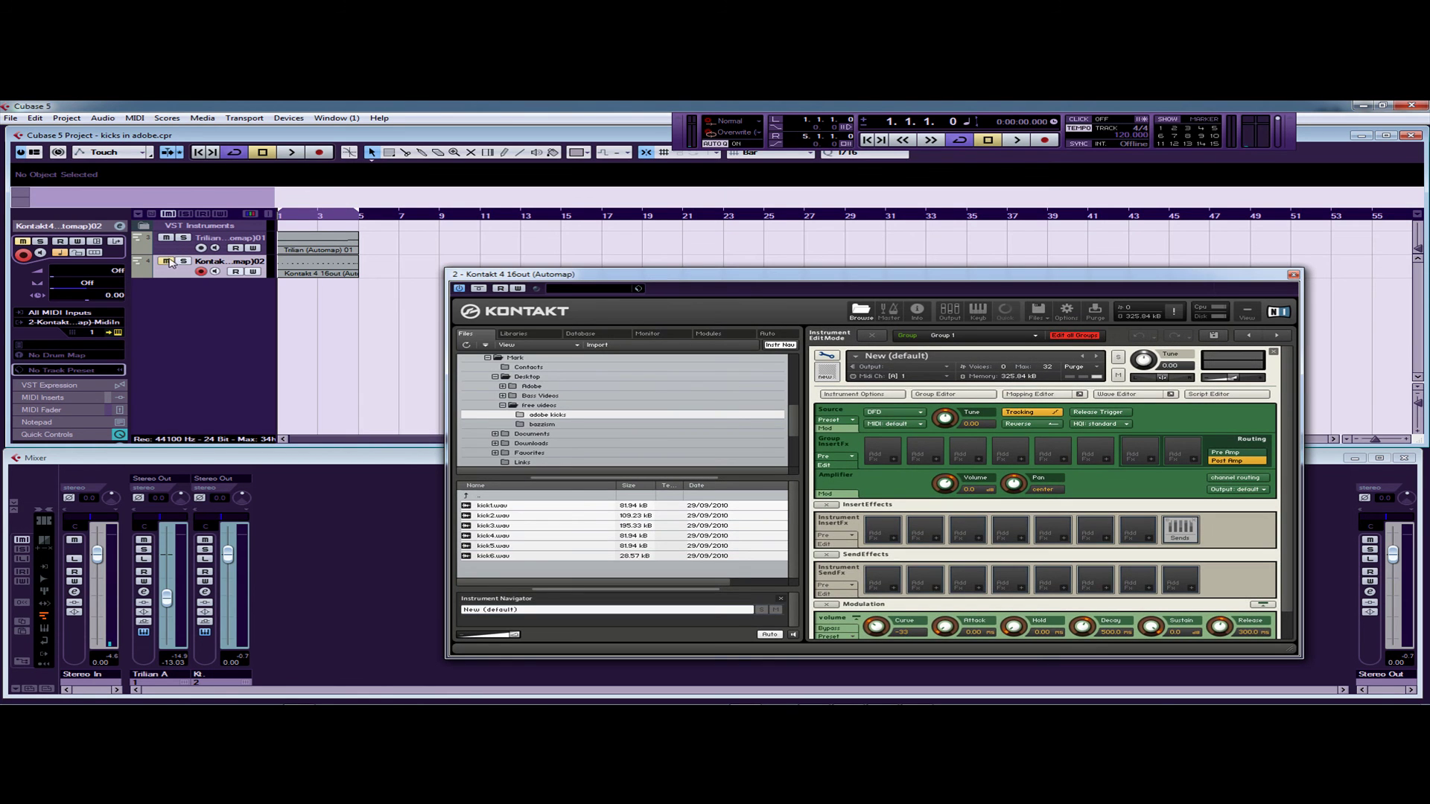
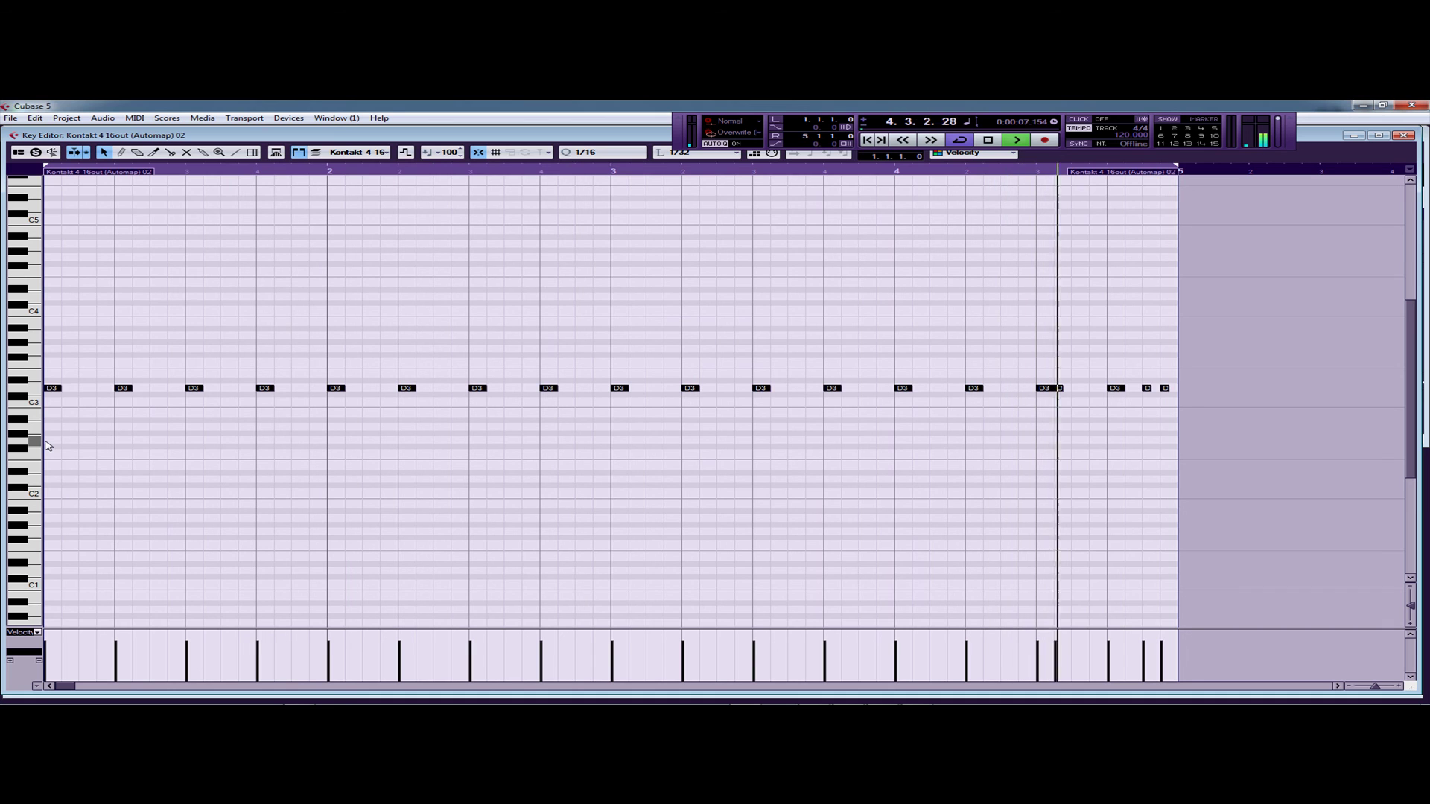
# - Transpose the looping kick notes through D#3, E3 and F3 to compare the samples, and bring them back down to D3
pyautogui.press('Up')
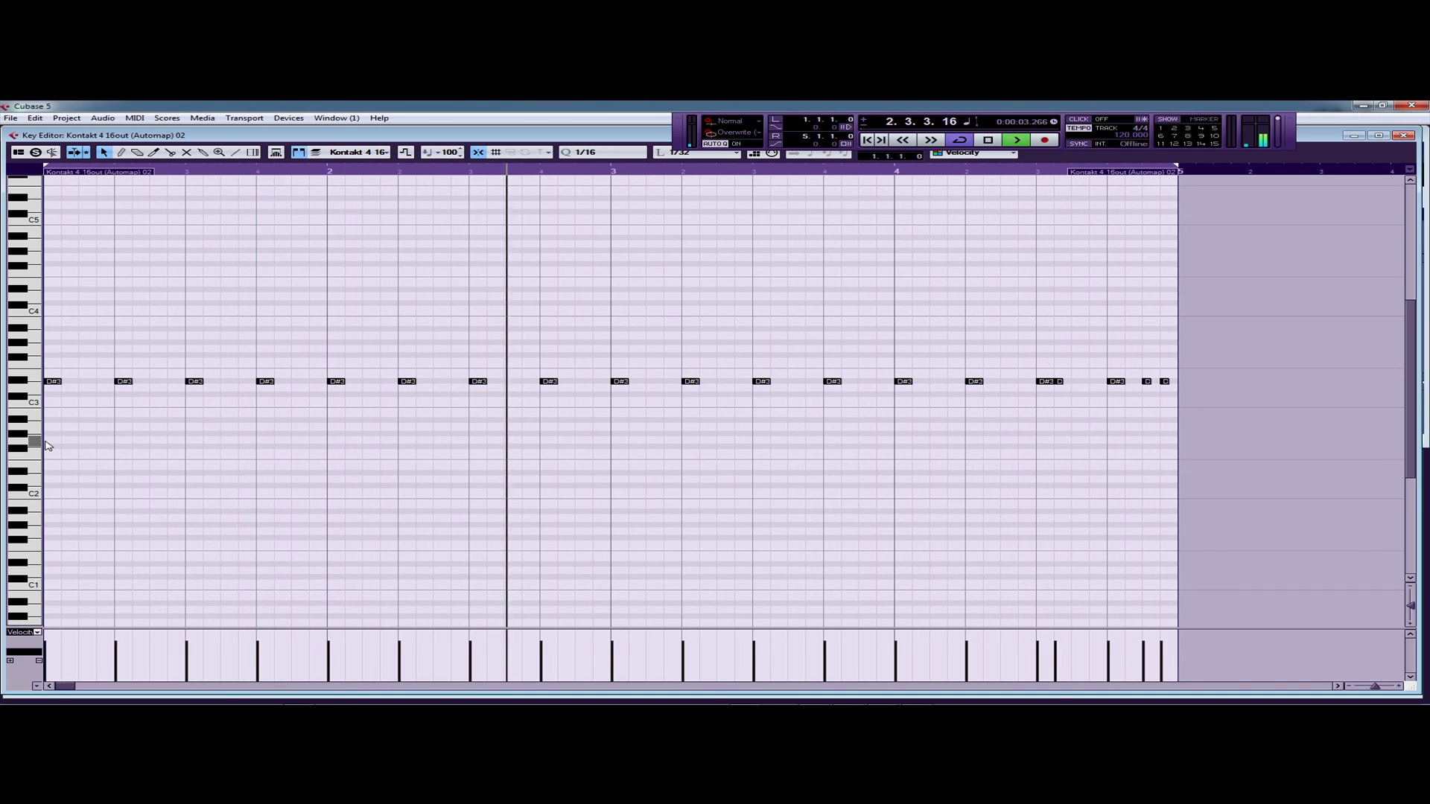
pyautogui.press('Up')
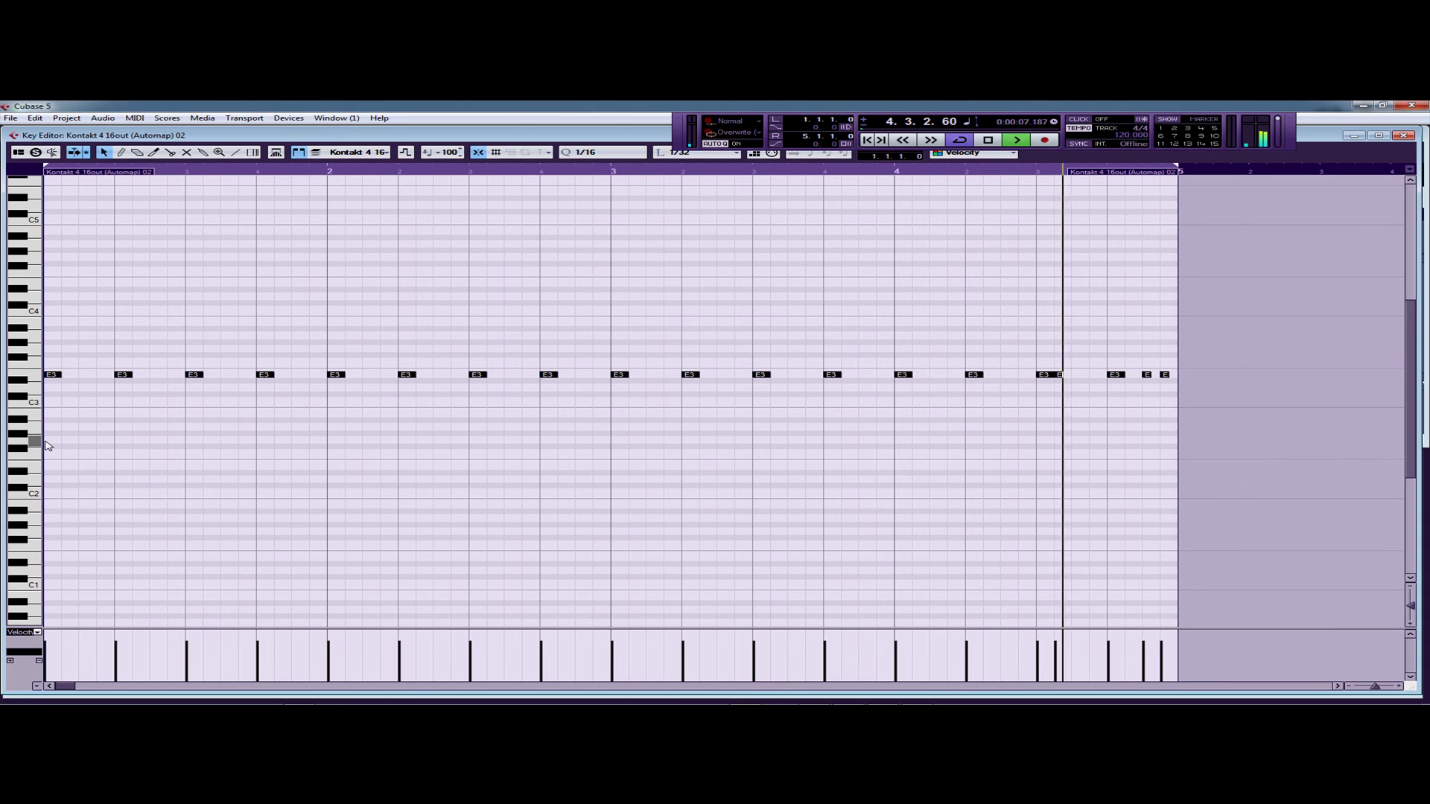
pyautogui.press('Up')
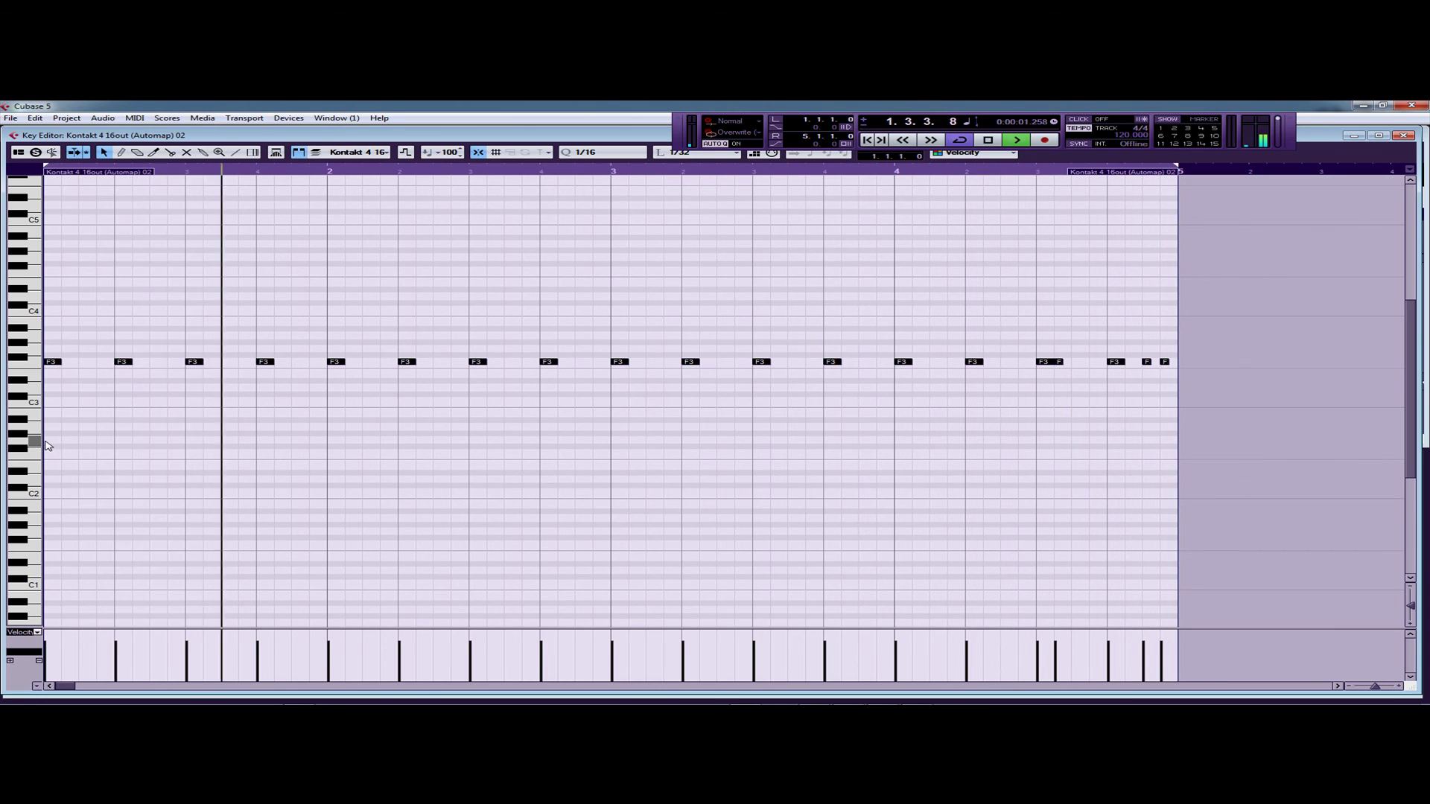
pyautogui.press('Down')
pyautogui.press('Down')
pyautogui.press('Down')
pyautogui.press('Down')
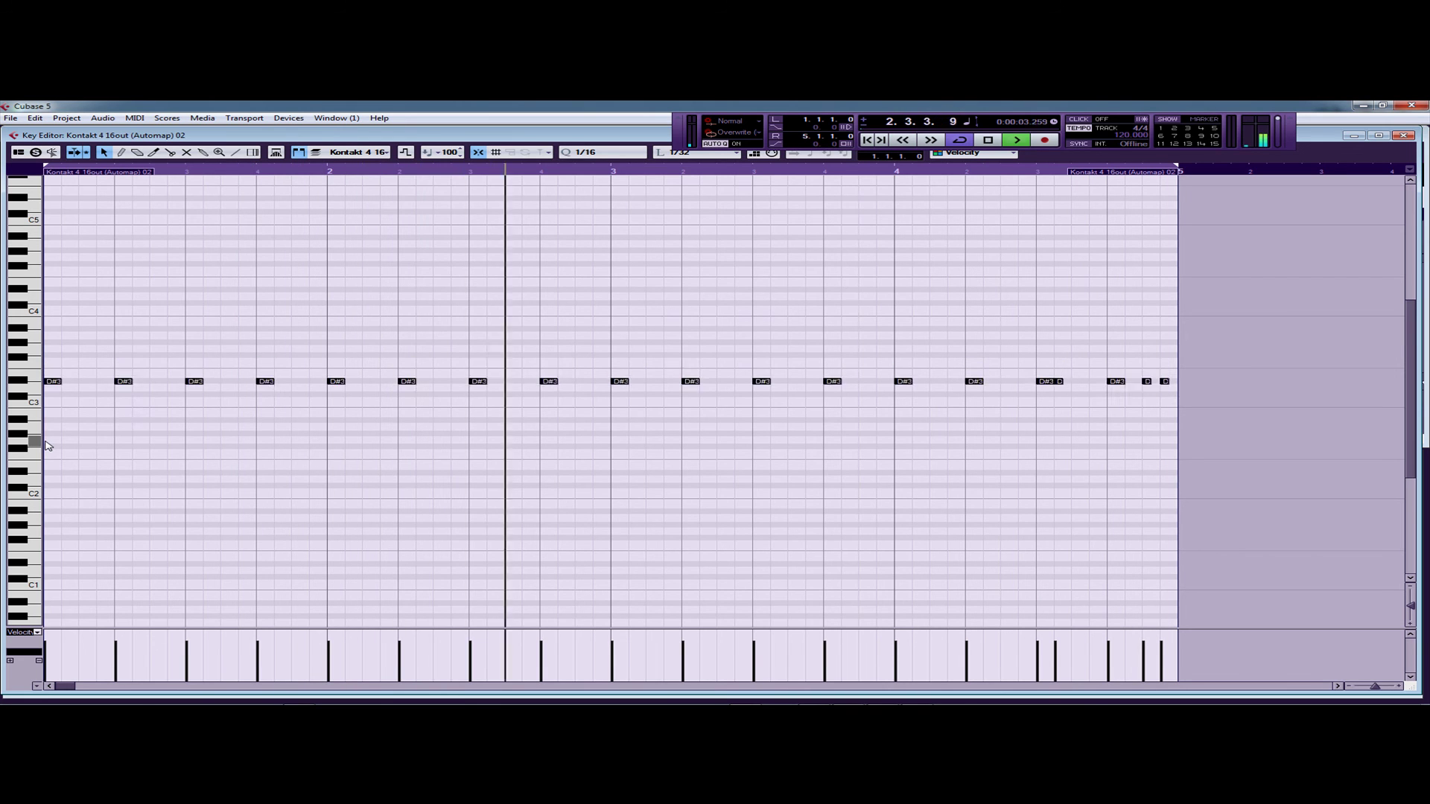
pyautogui.press('Up')
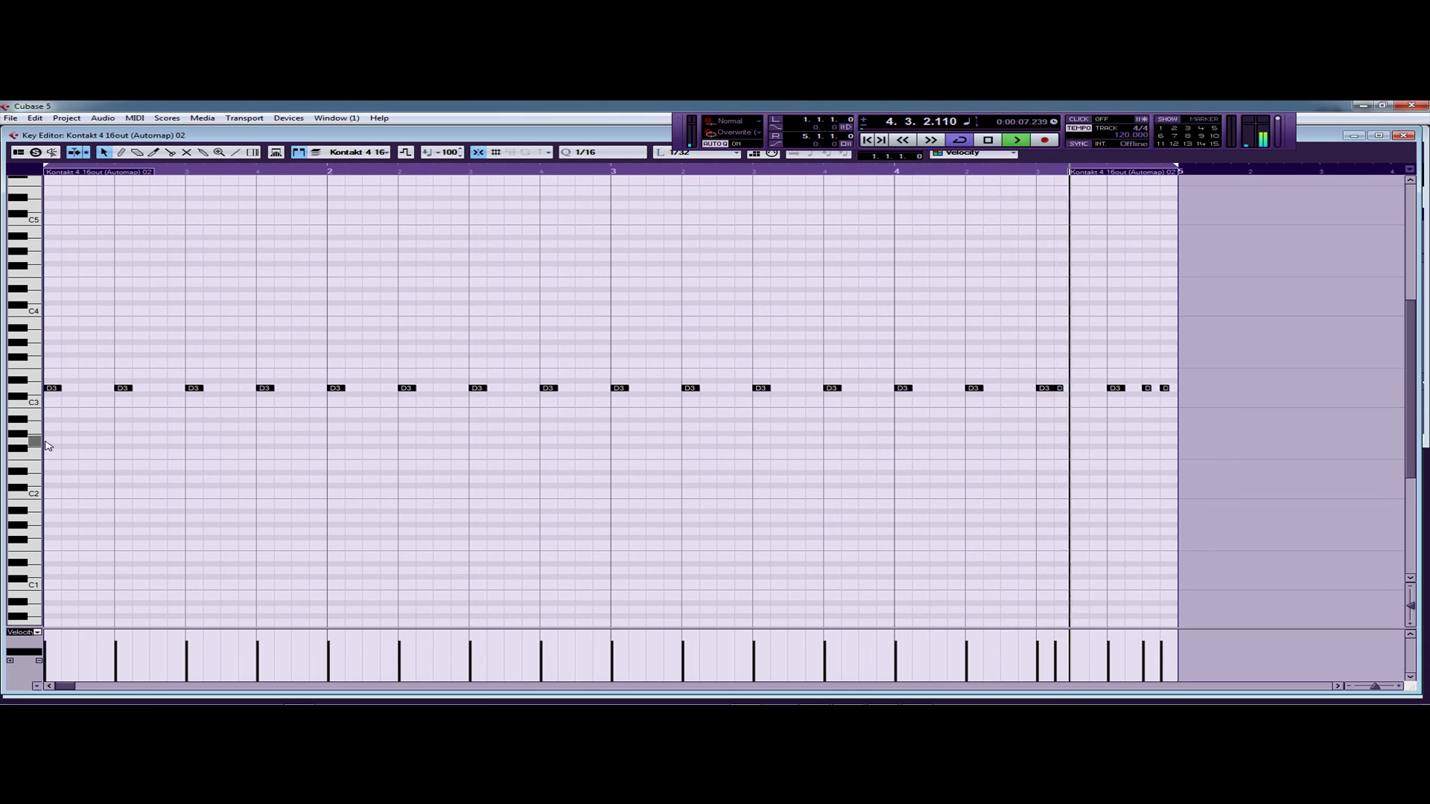
# - Stop playback at the start, close the kick part's note editor and bring up the Kontakt instrument below the tracks
pyautogui.press('space')
pyautogui.press('Home')
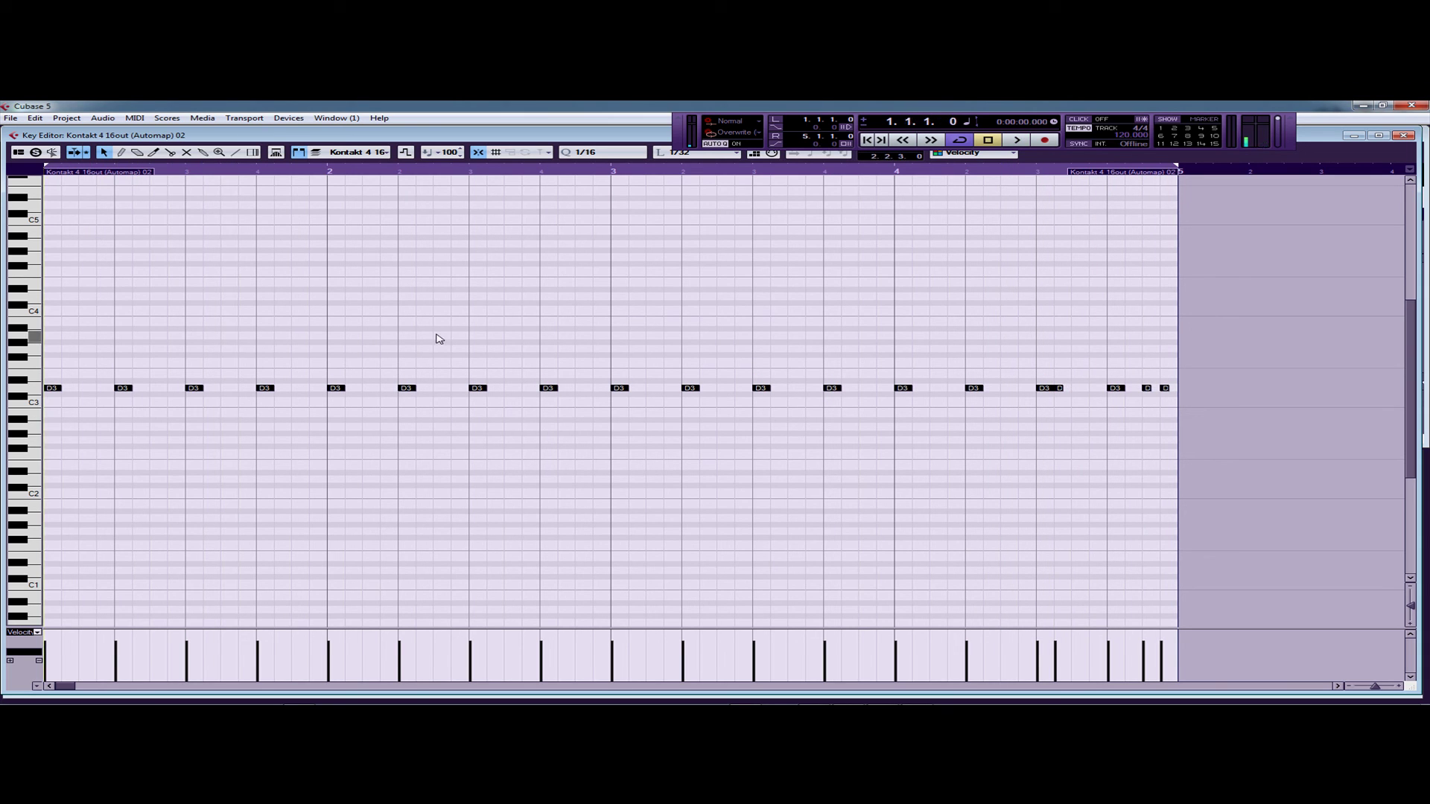
pyautogui.click(1405, 135)
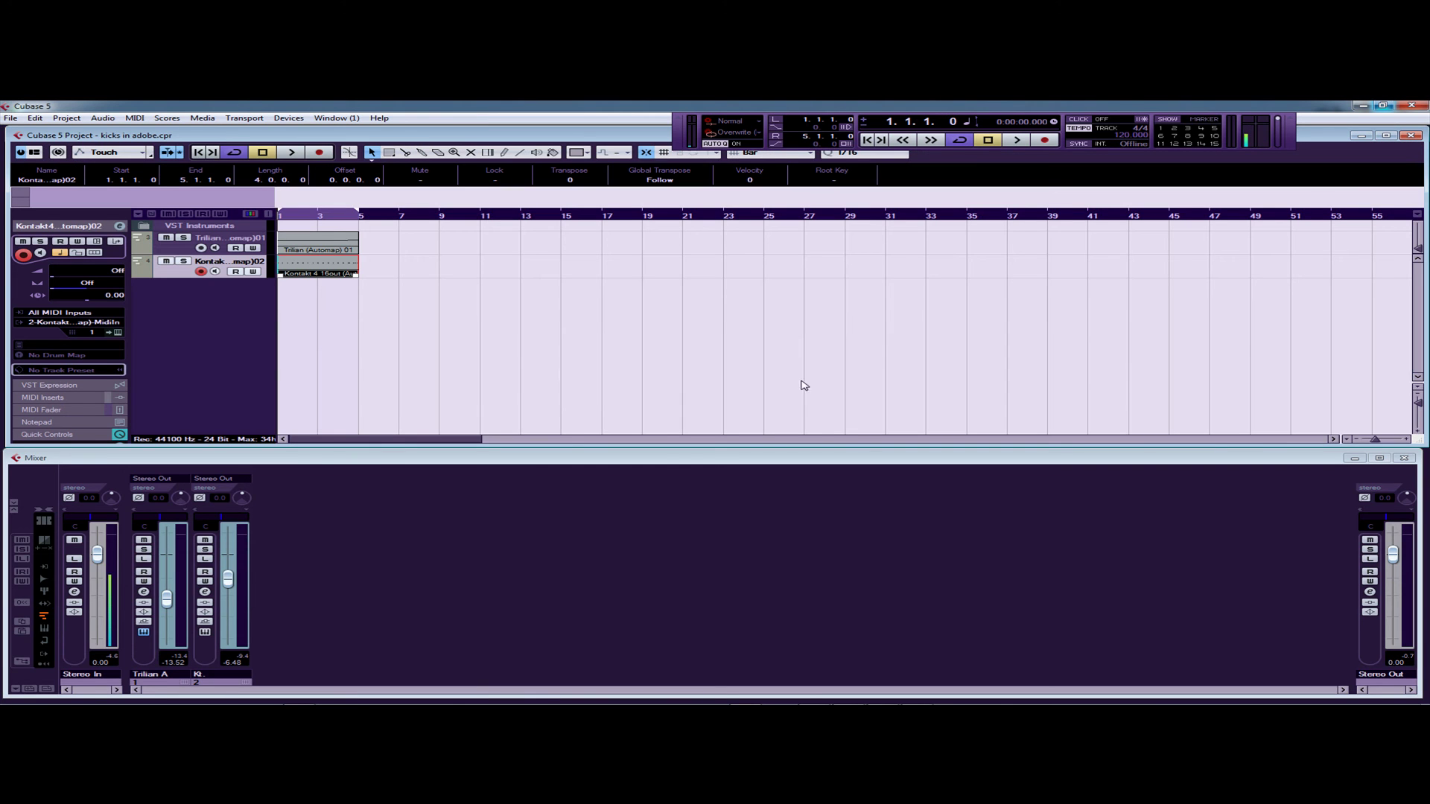
pyautogui.click(118, 333)
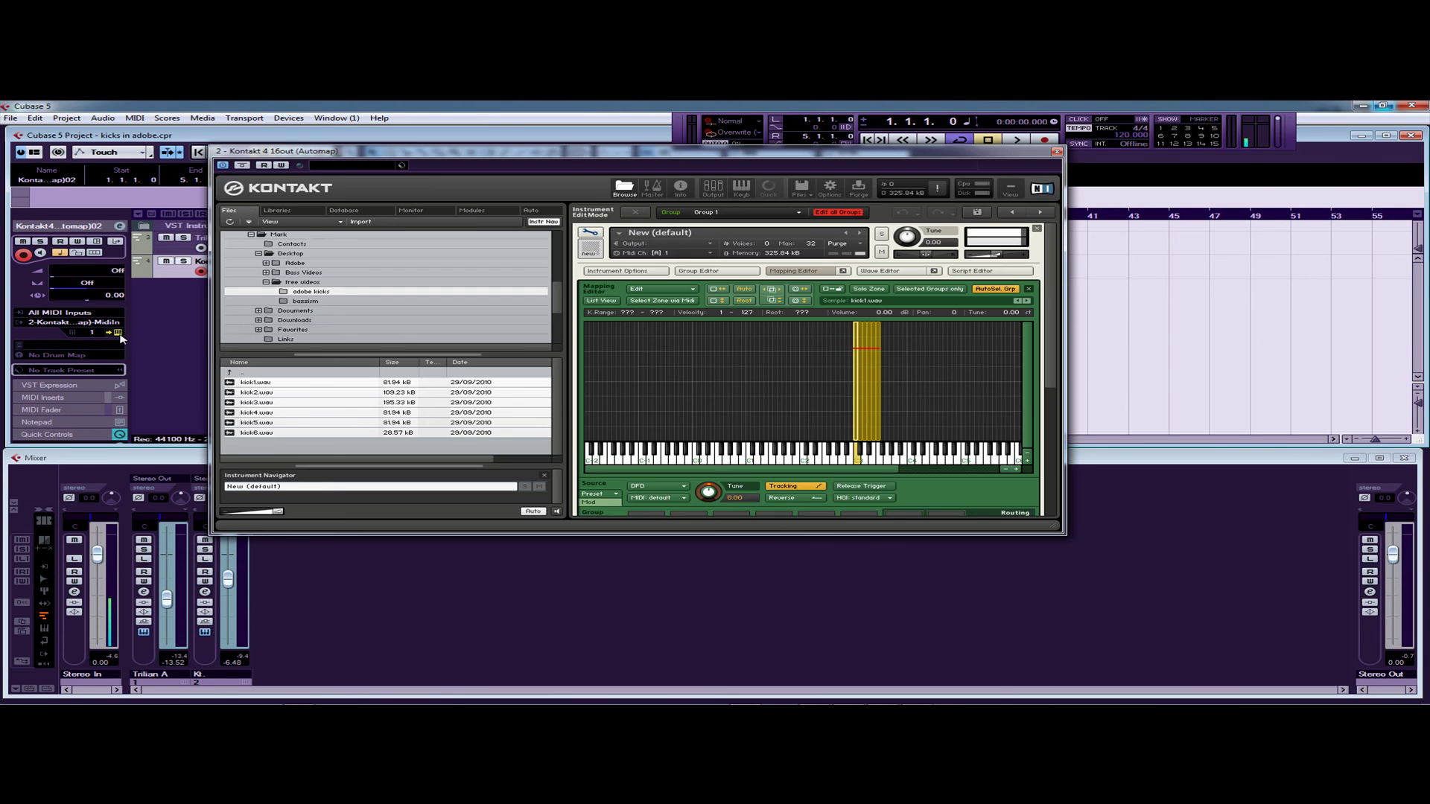
pyautogui.moveTo(570, 151); pyautogui.dragTo(671, 307)
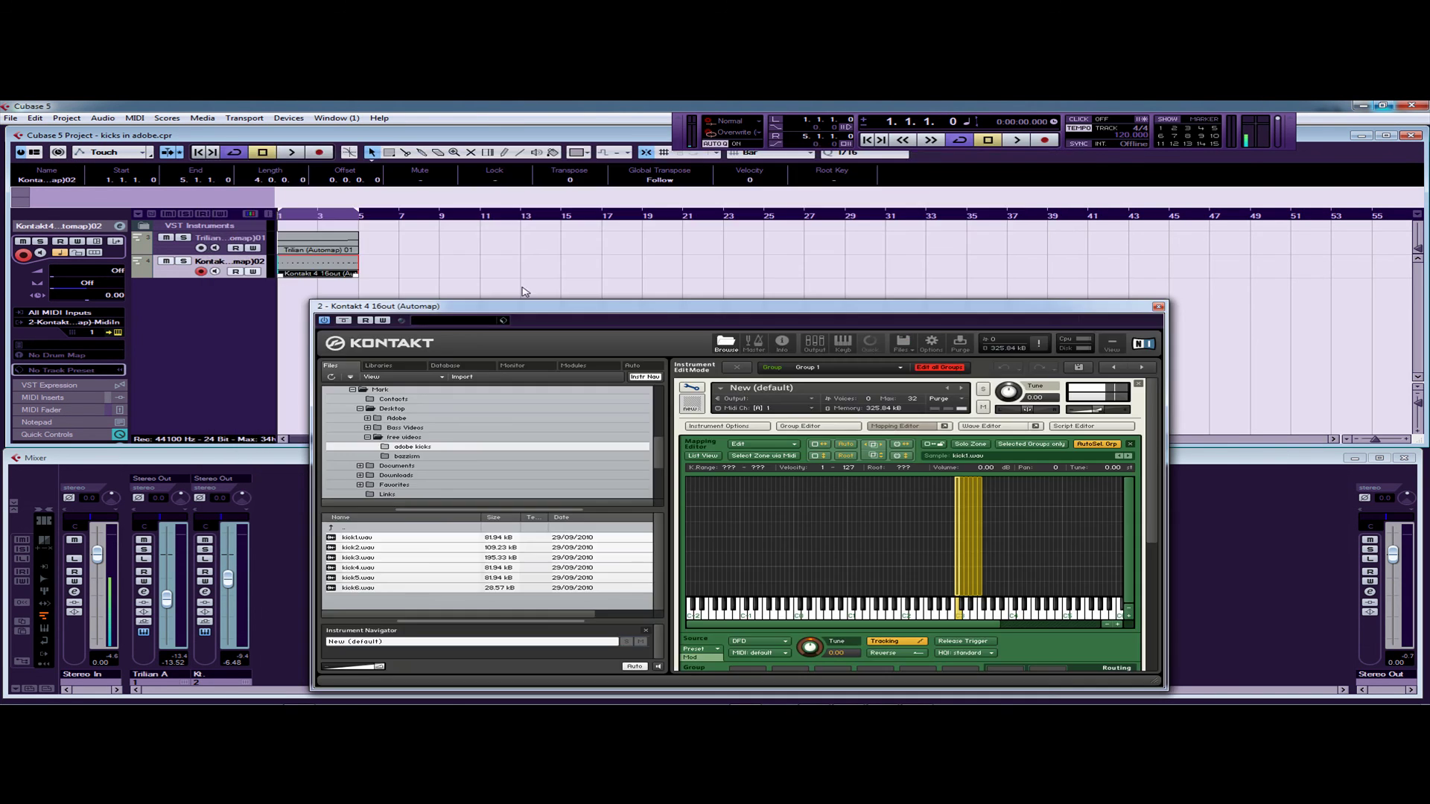
# - Check the pitch of the kick part's notes, and delete every sample zone except the one on D3 from the Kontakt instrument's mapping
pyautogui.doubleClick(328, 267)
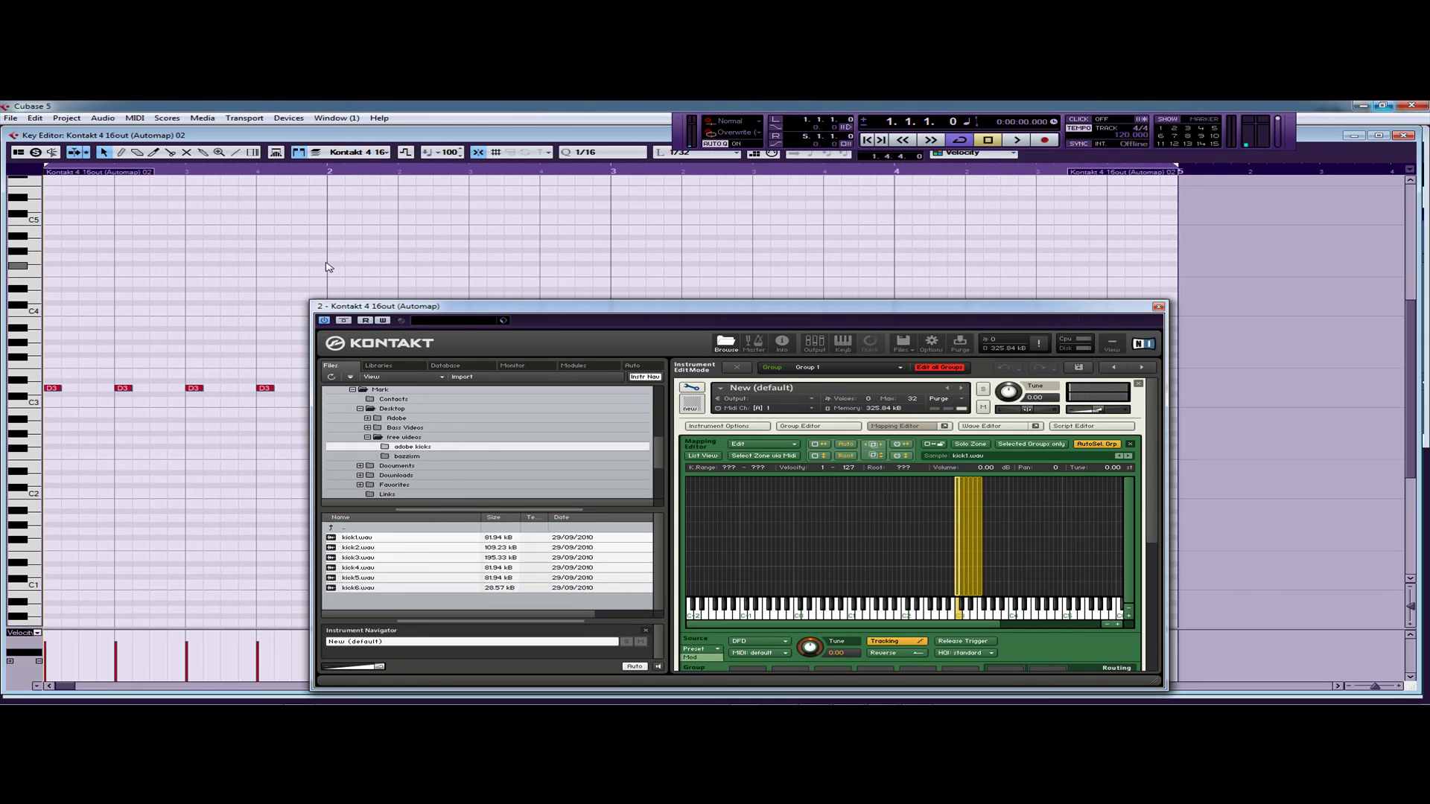
pyautogui.click(1403, 135)
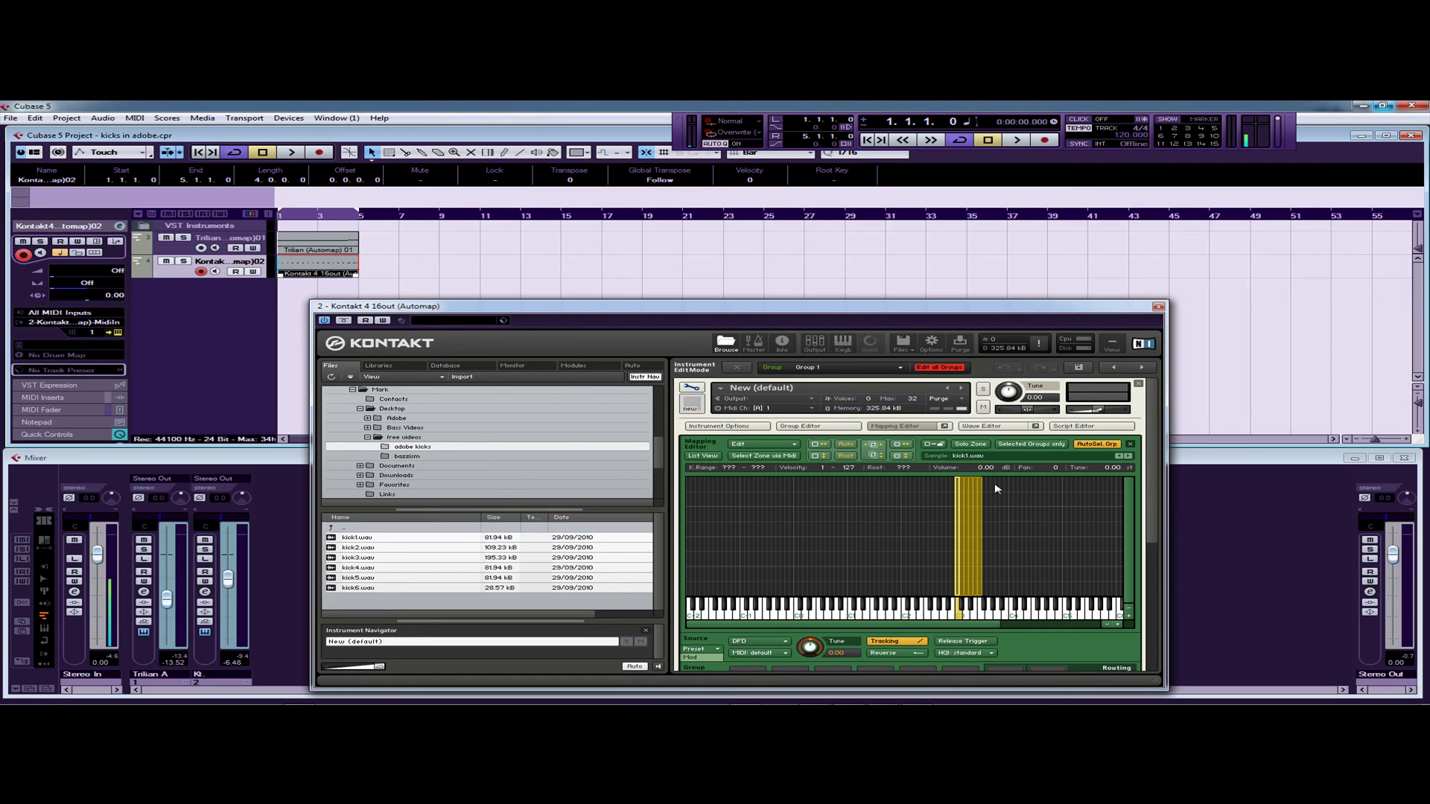
pyautogui.click(1119, 624)
pyautogui.click(1120, 624)
pyautogui.moveTo(919, 628); pyautogui.dragTo(951, 627)
pyautogui.click(907, 519)
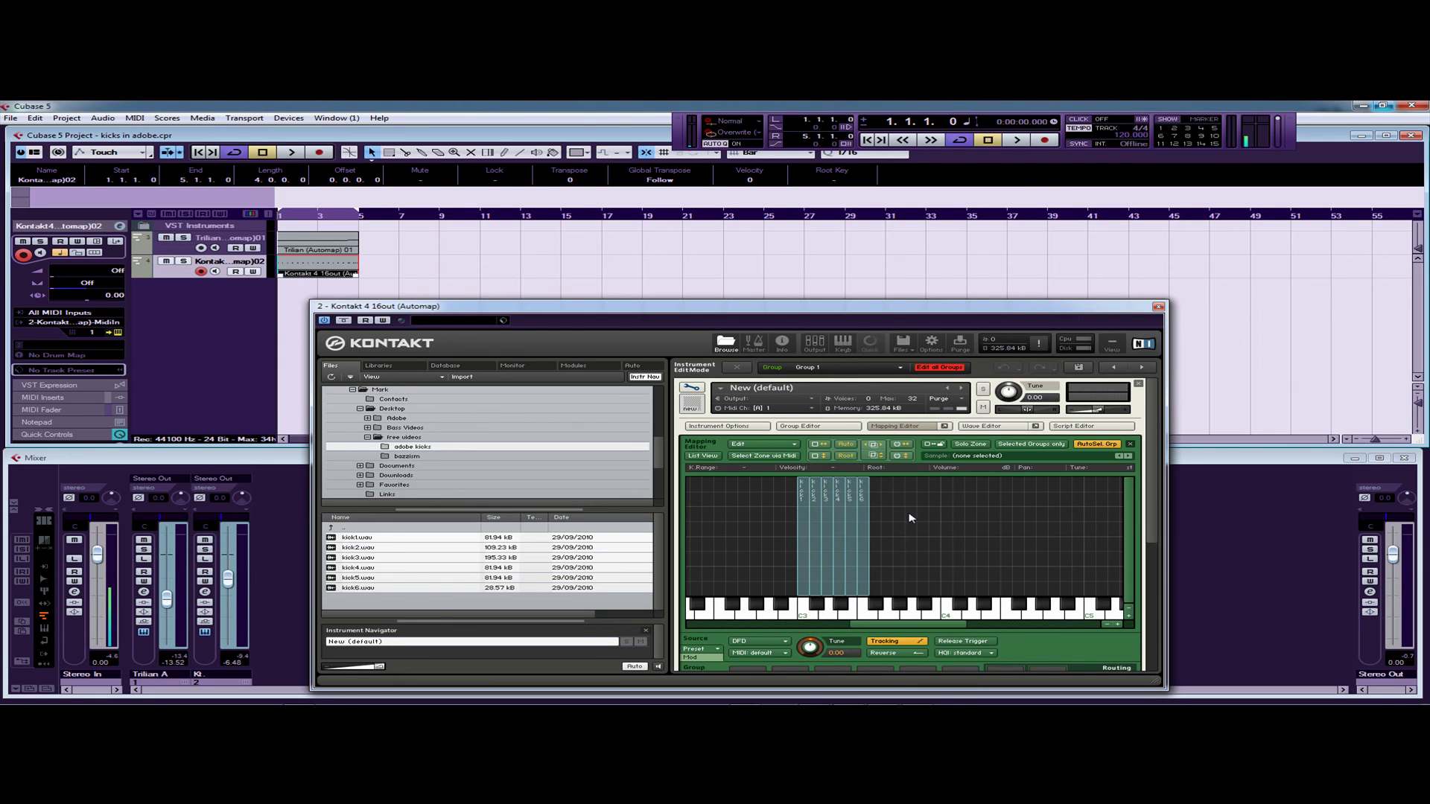
pyautogui.click(801, 552)
pyautogui.press('Delete')
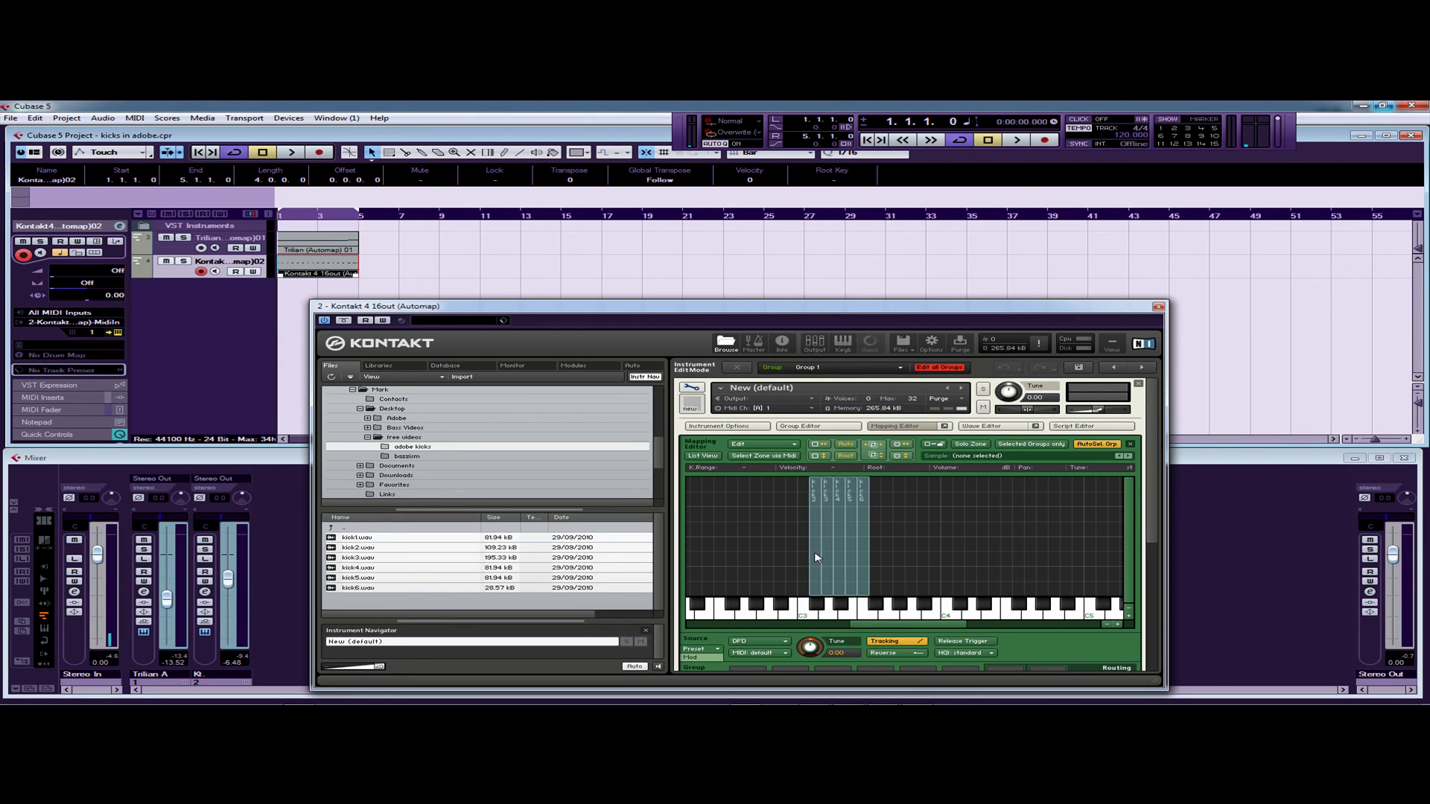
pyautogui.click(815, 557)
pyautogui.press('Delete')
pyautogui.click(839, 560)
pyautogui.press('Delete')
pyautogui.click(851, 564)
pyautogui.press('Delete')
pyautogui.click(860, 564)
pyautogui.press('Delete')
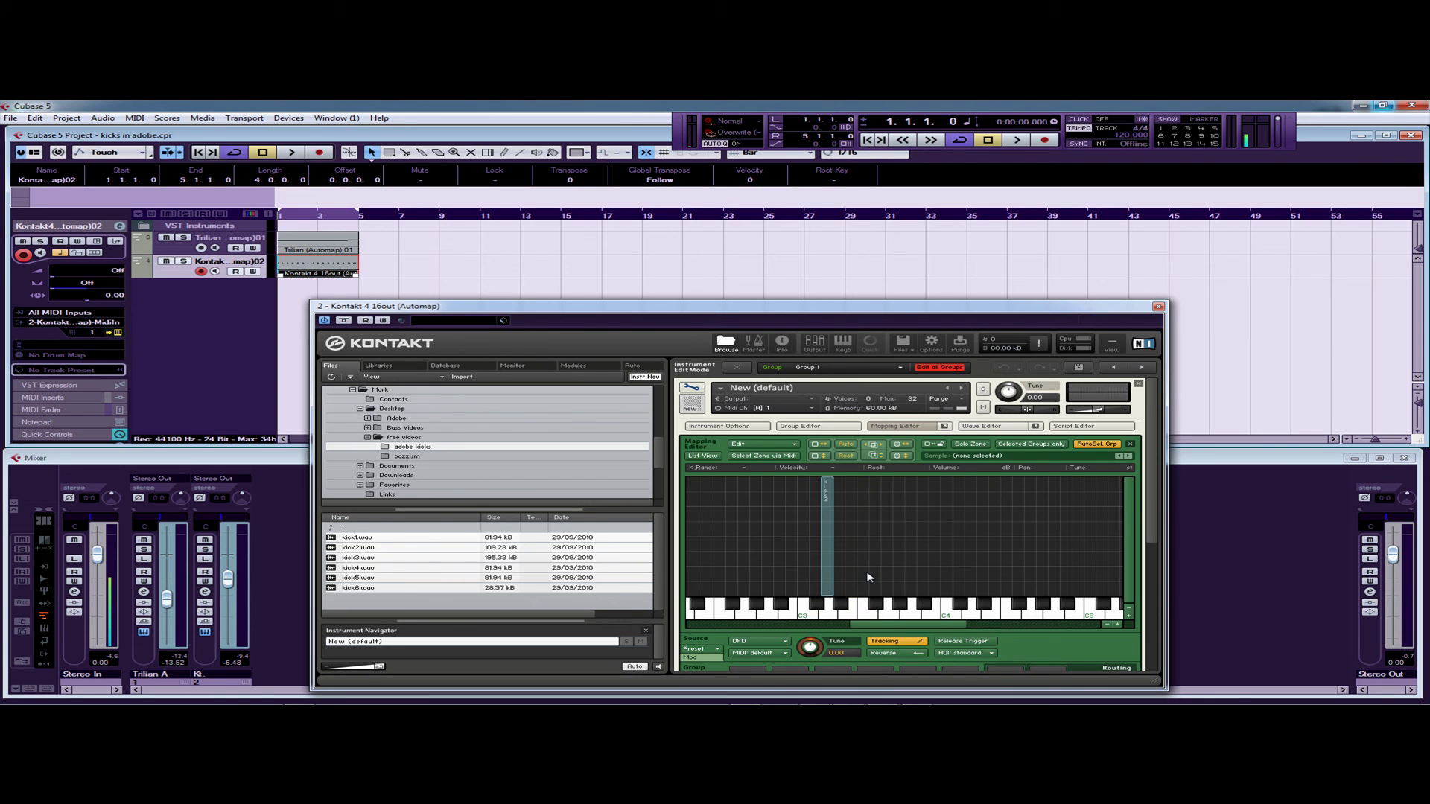
# - Play the loop briefly with the remaining kick sample and hide the instrument's mapping editor
pyautogui.press('space')
pyautogui.click(888, 426)
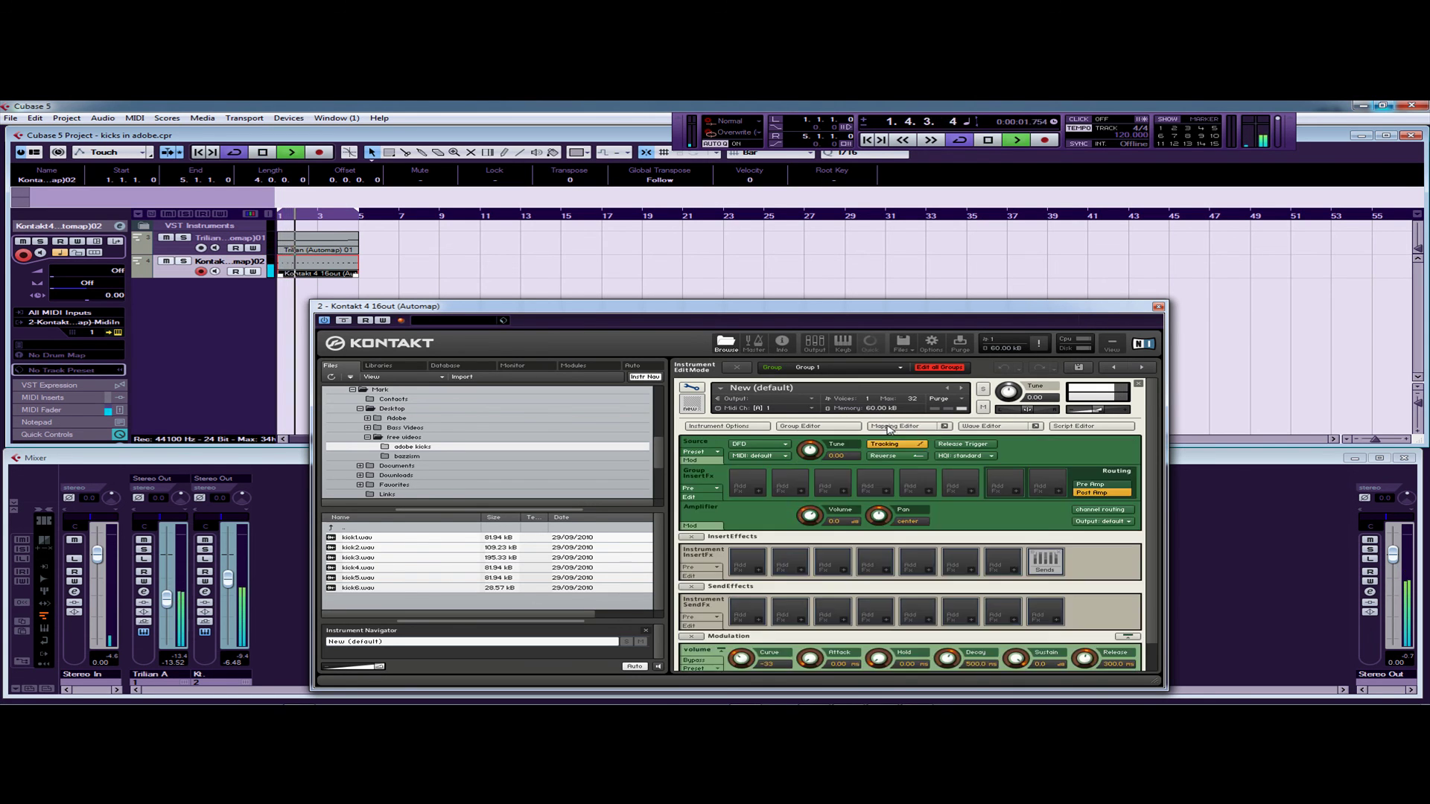
pyautogui.press('space')
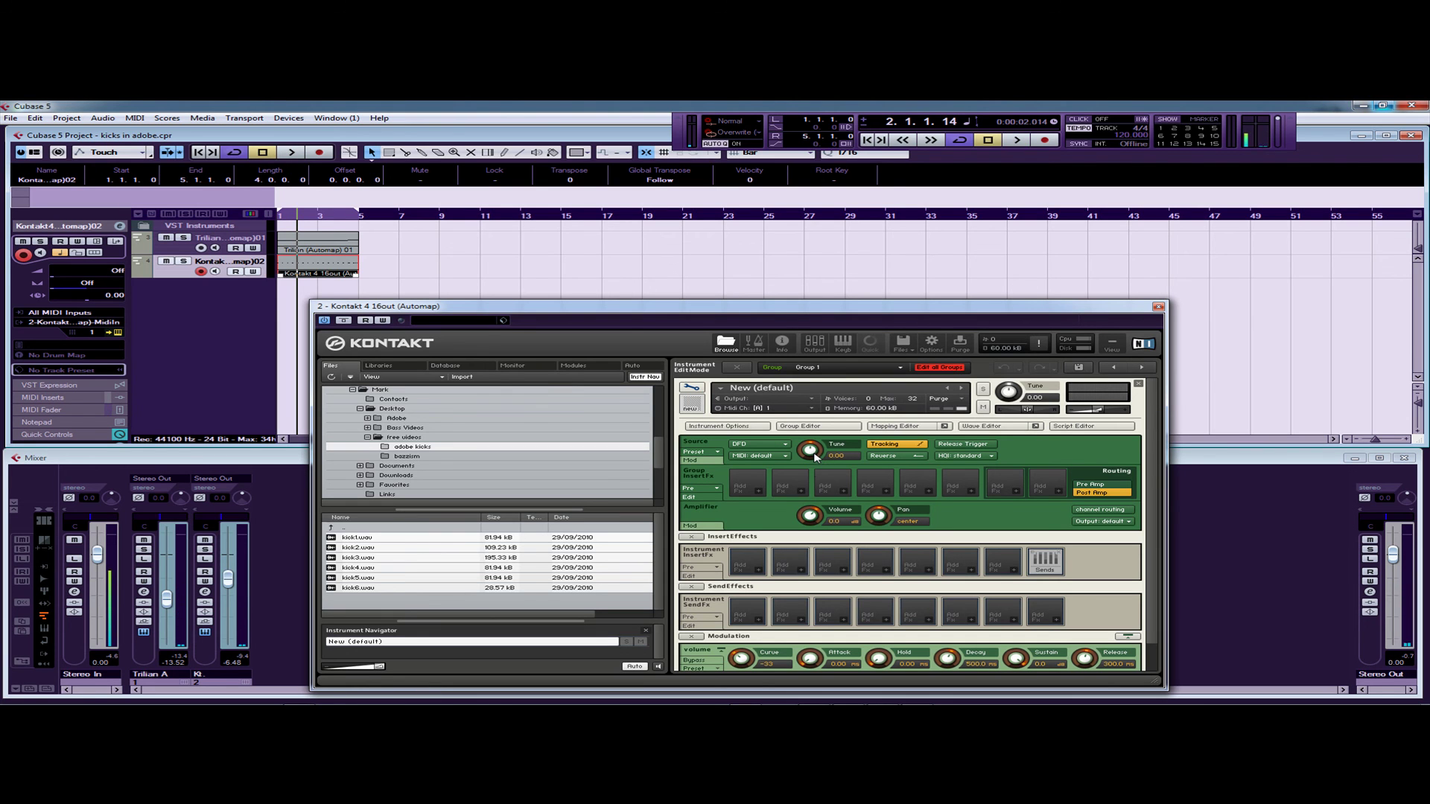
# - Raise the sample source's tune to 3.00 while the loop plays, reset it to 0.00 and stop playback
pyautogui.press('space')
pyautogui.moveTo(815, 456)
pyautogui.mouseDown()
pyautogui.moveTo(812, 472)
pyautogui.moveTo(812, 456)
pyautogui.mouseUp()
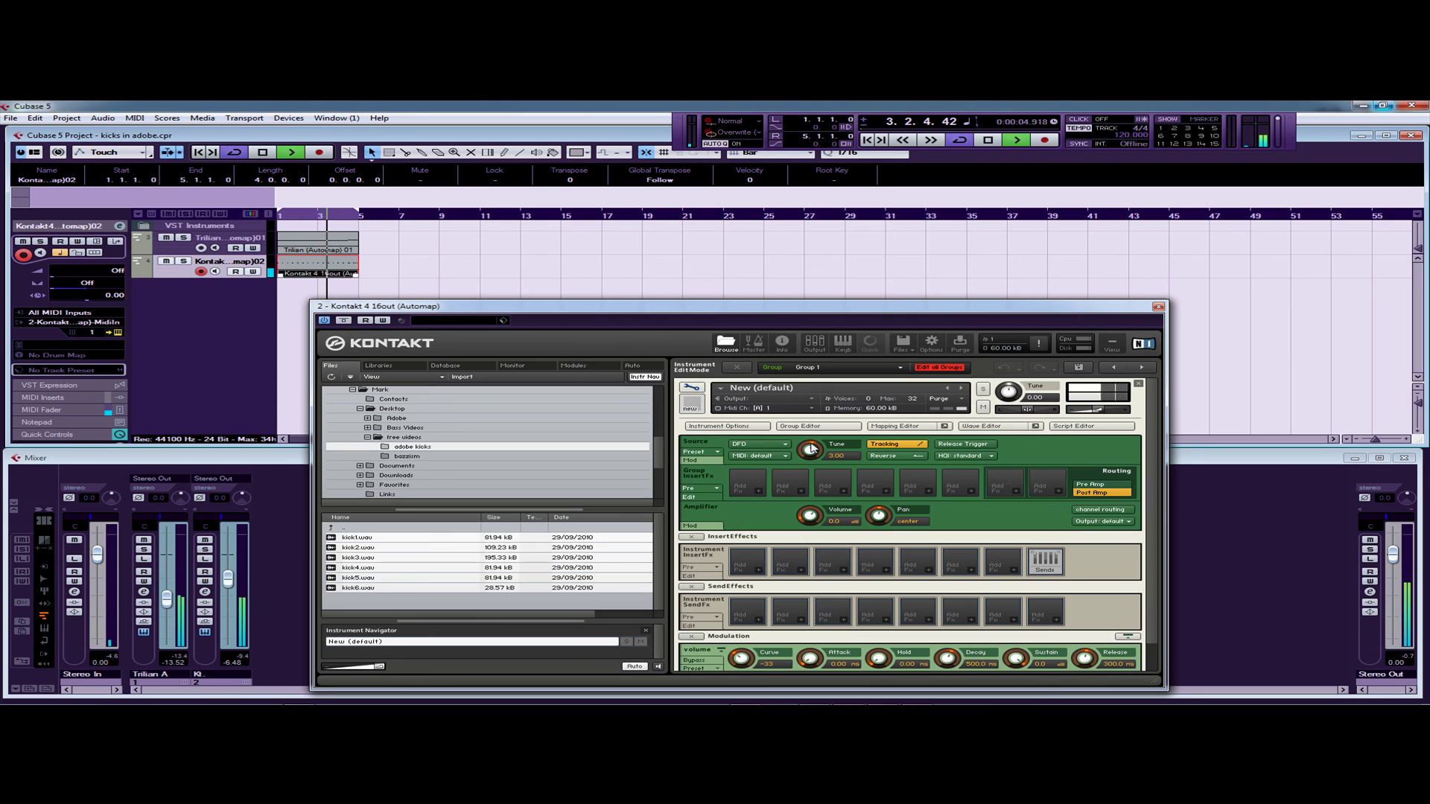
pyautogui.keyDown('ctrl'); pyautogui.click(812, 452); pyautogui.keyUp('ctrl')
pyautogui.press('space')
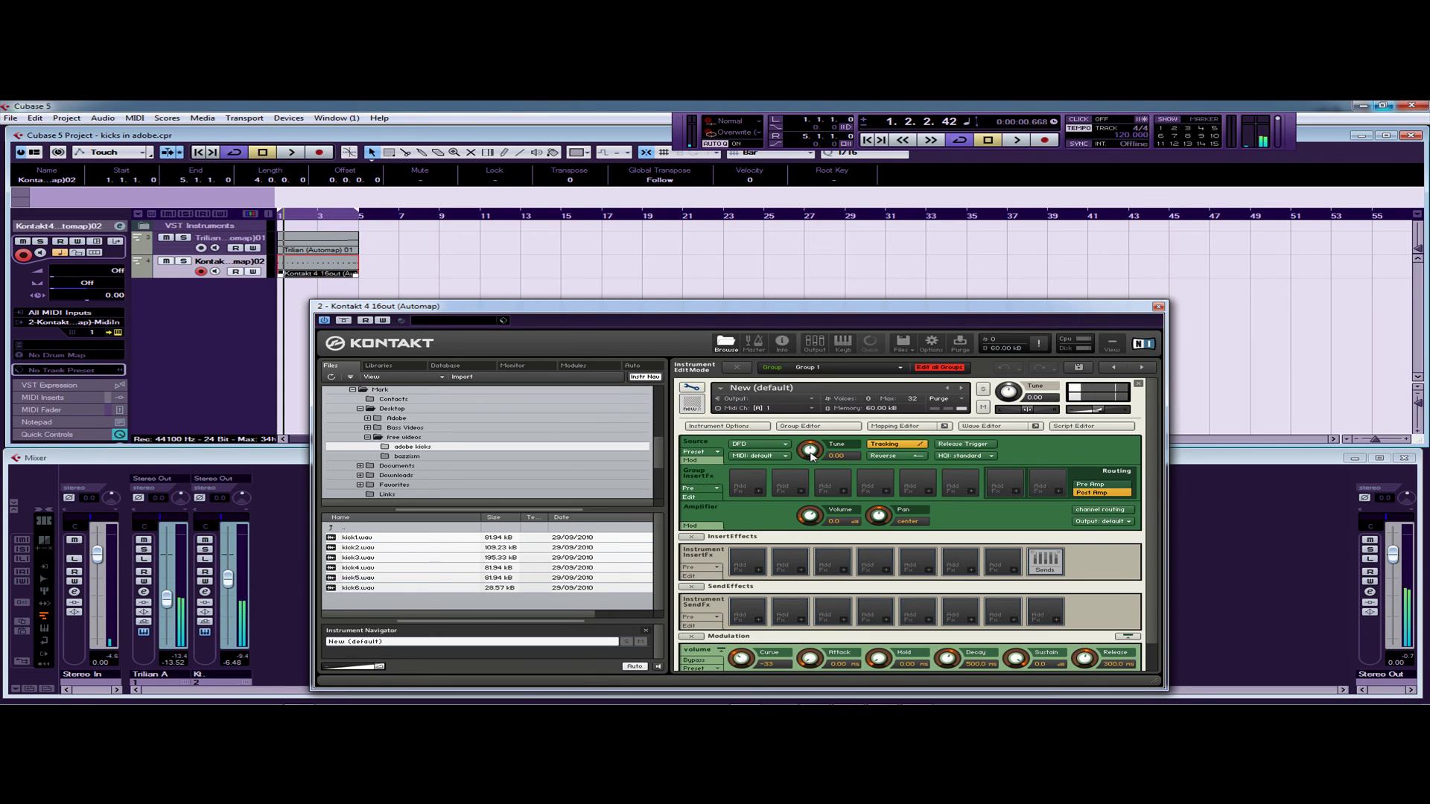